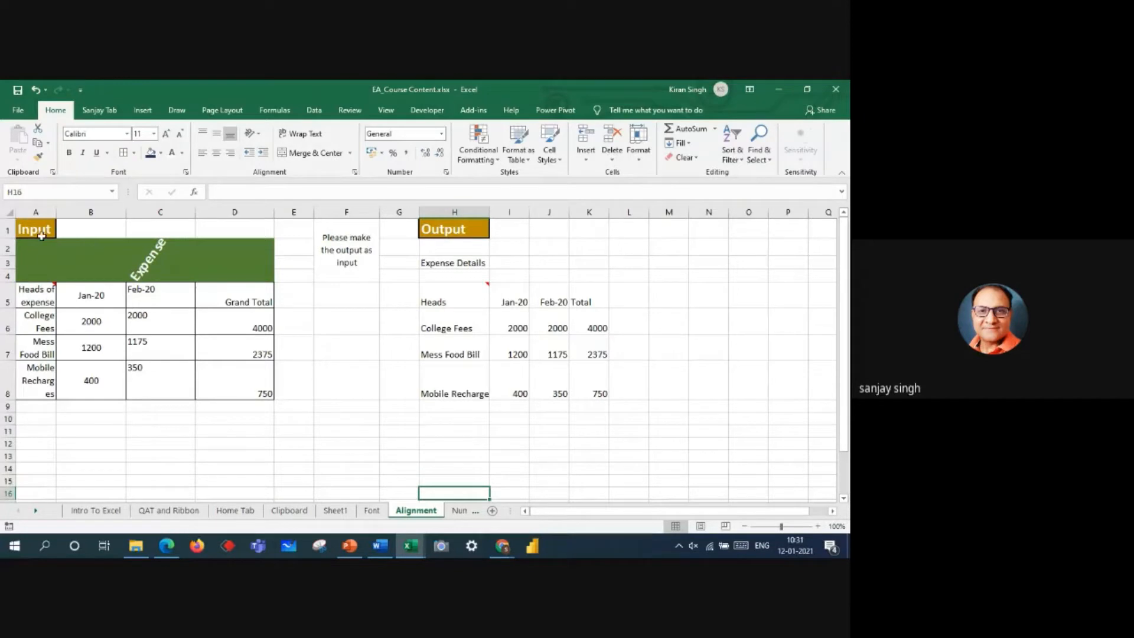
# Step: Widen output columns I to K to one equal, moderate width
pyautogui.moveTo(35, 247); pyautogui.dragTo(263, 392)
pyautogui.moveTo(468, 261); pyautogui.dragTo(609, 392)
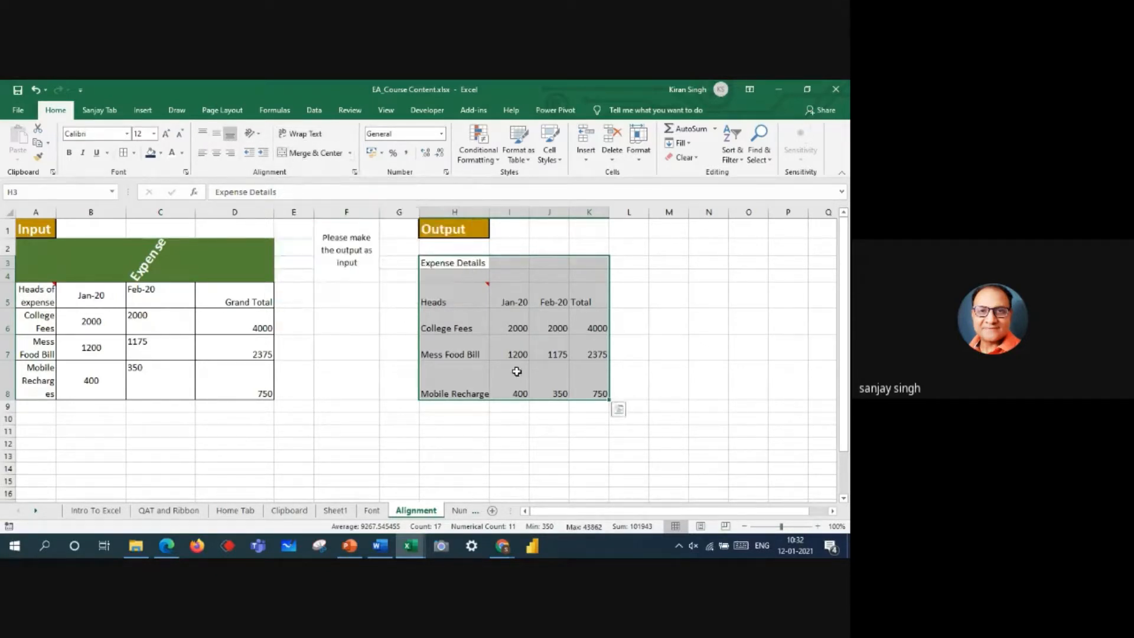
pyautogui.moveTo(522, 212); pyautogui.dragTo(708, 212)
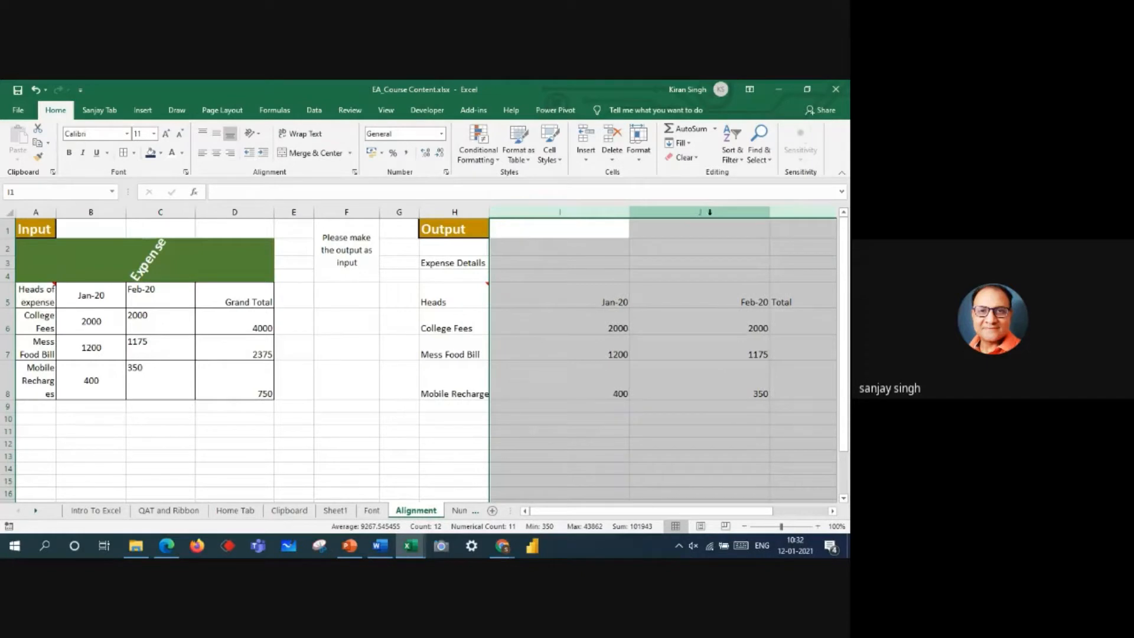
pyautogui.moveTo(628, 210); pyautogui.dragTo(582, 211)
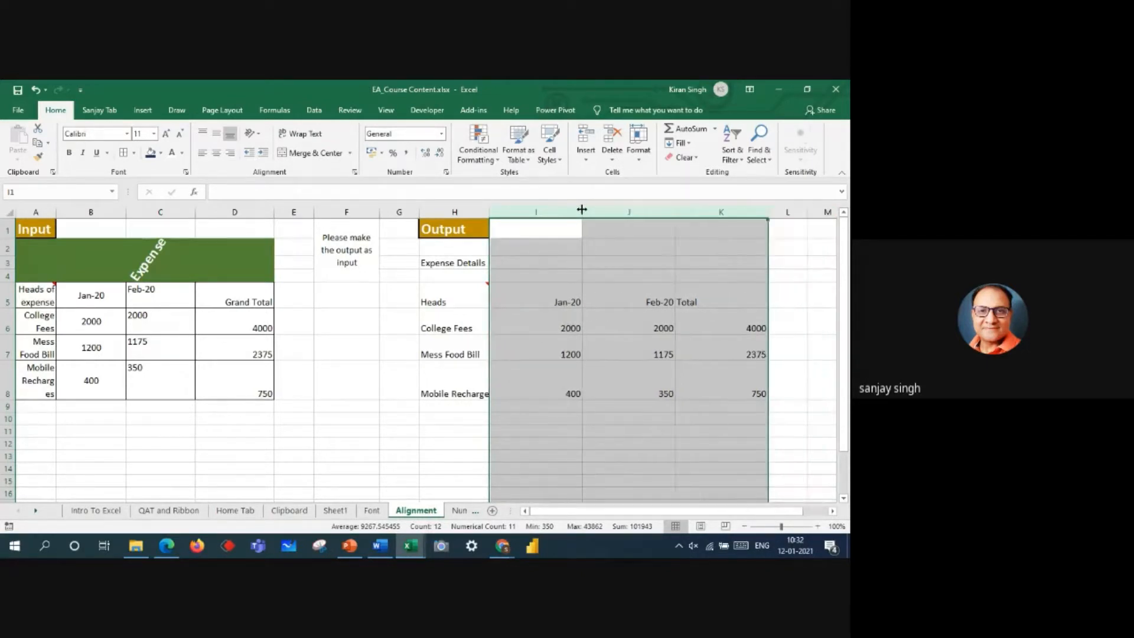
# Step: Increase the font size of the output table cells H5:K8 to 16
pyautogui.moveTo(463, 293); pyautogui.dragTo(720, 386)
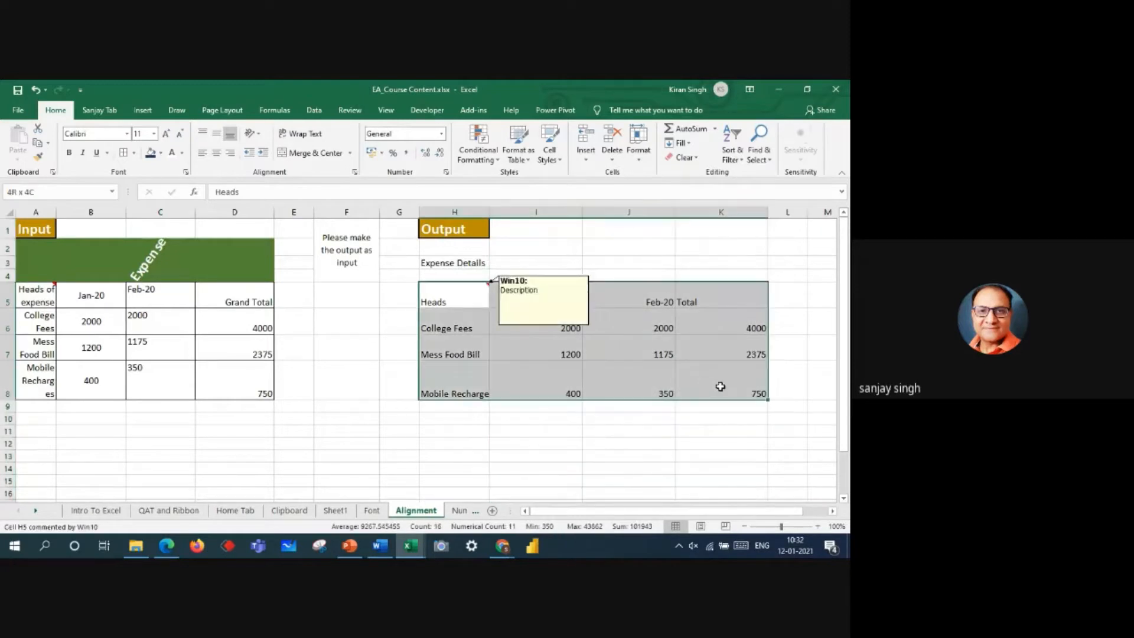
pyautogui.click(167, 133)
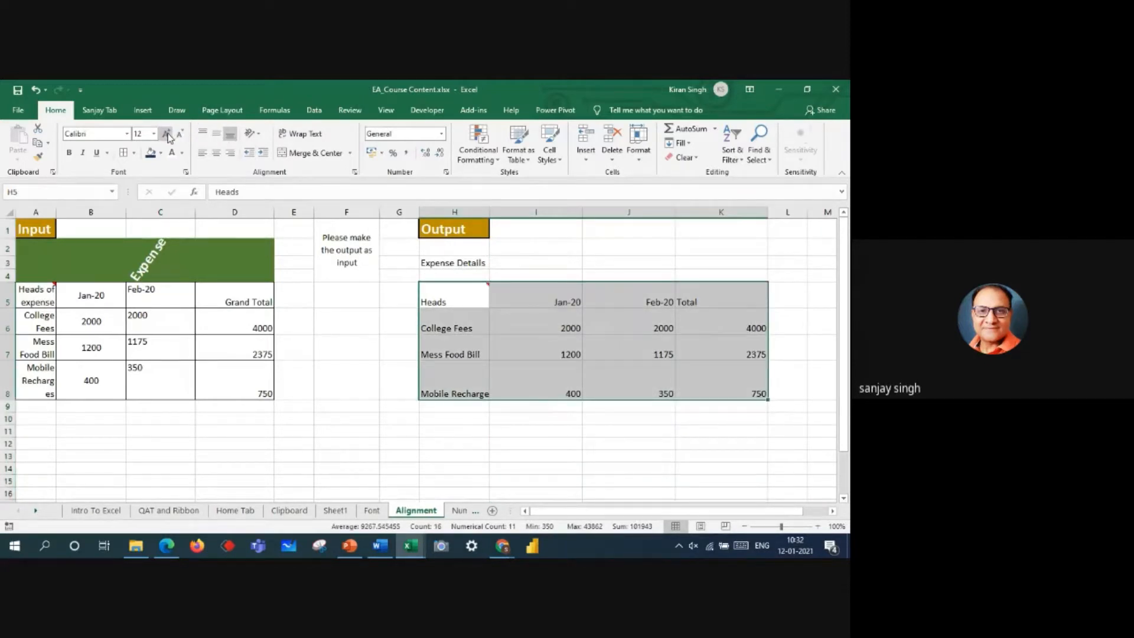
pyautogui.doubleClick(167, 134)
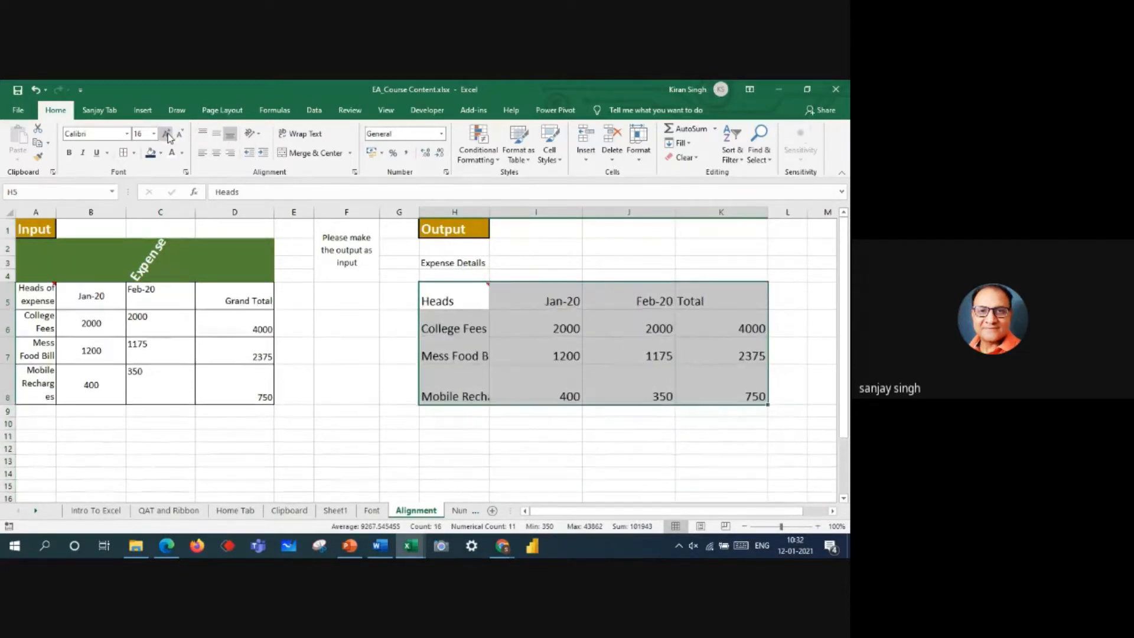
# Step: Try top, middle and bottom vertical alignment on the output table cells H5:K8
pyautogui.click(203, 135)
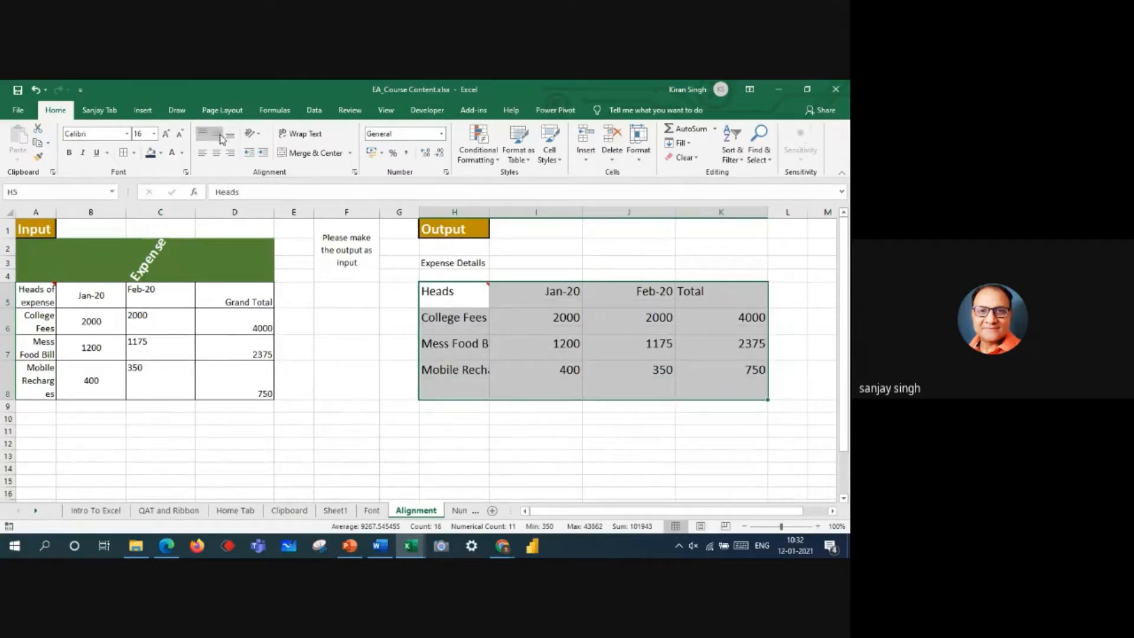
pyautogui.click(219, 137)
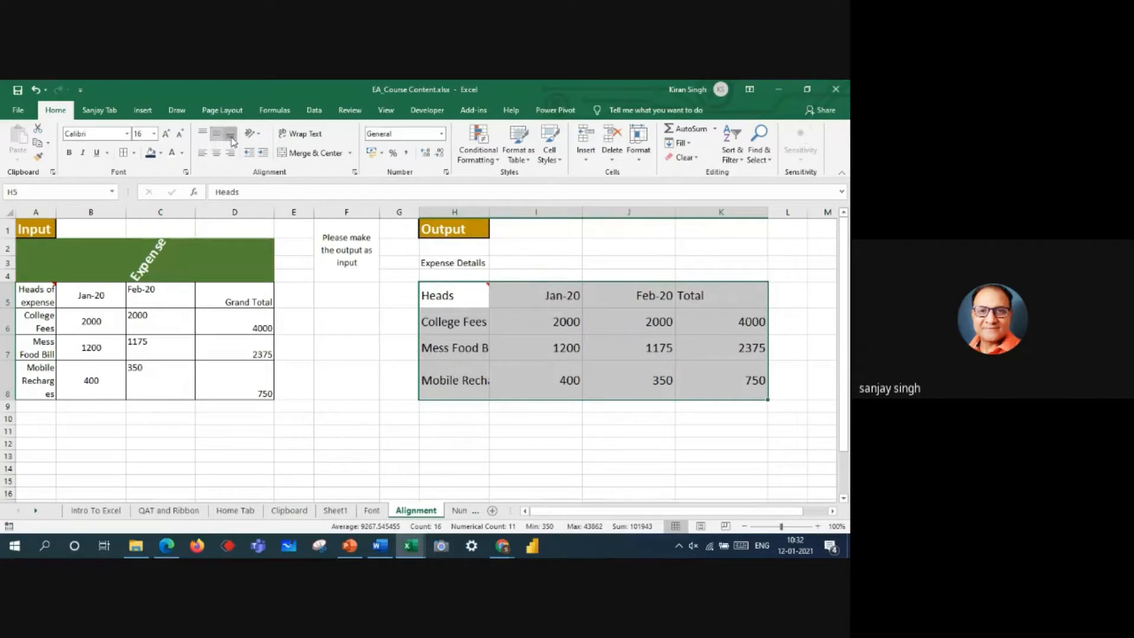
pyautogui.click(230, 135)
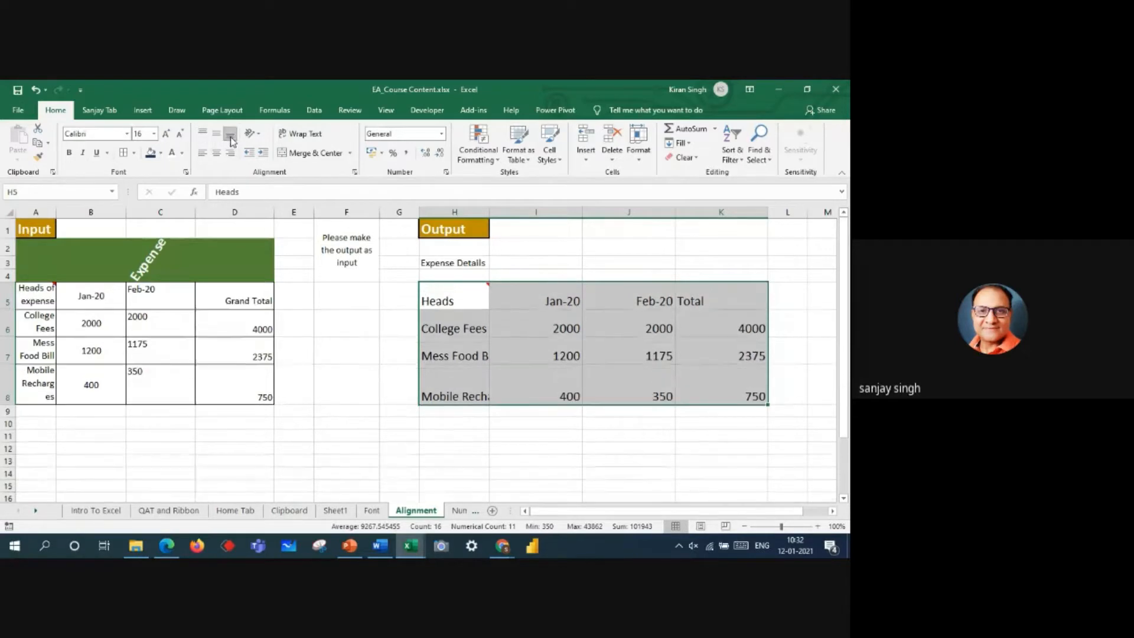
# Step: Try left, center and right horizontal alignment on cells H5:K8, ending with them centered
pyautogui.click(203, 154)
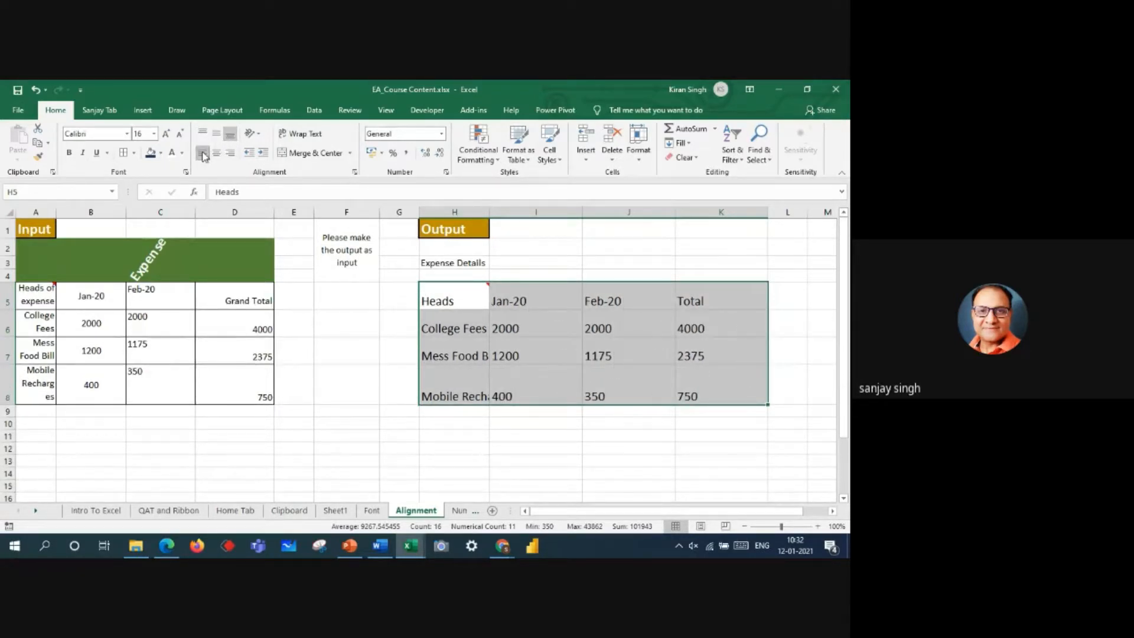
pyautogui.click(216, 153)
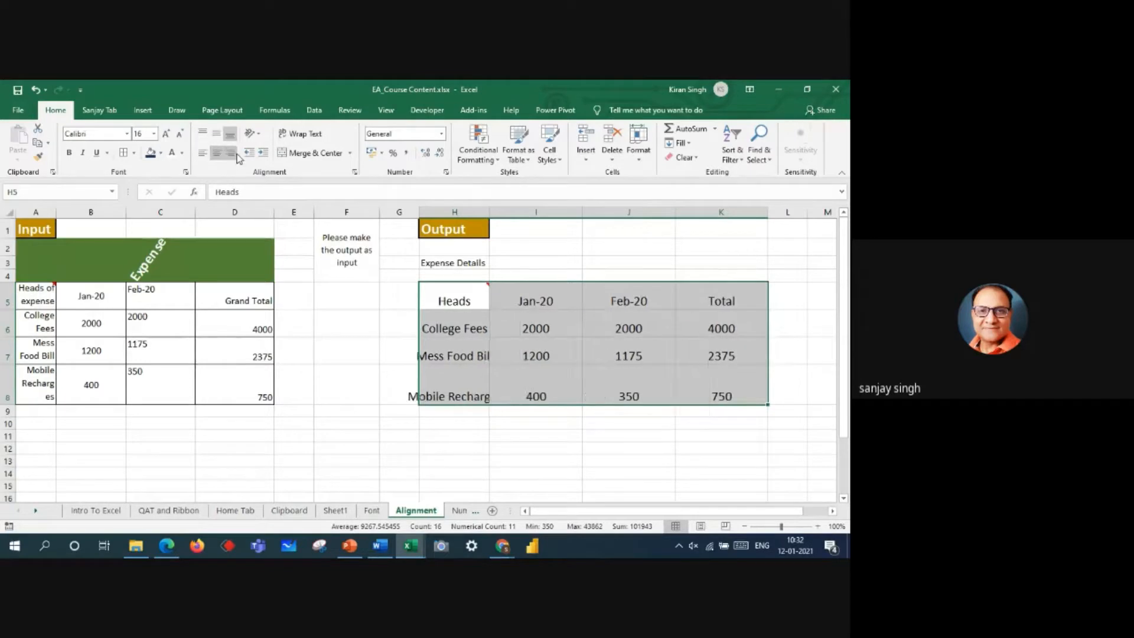
pyautogui.click(232, 153)
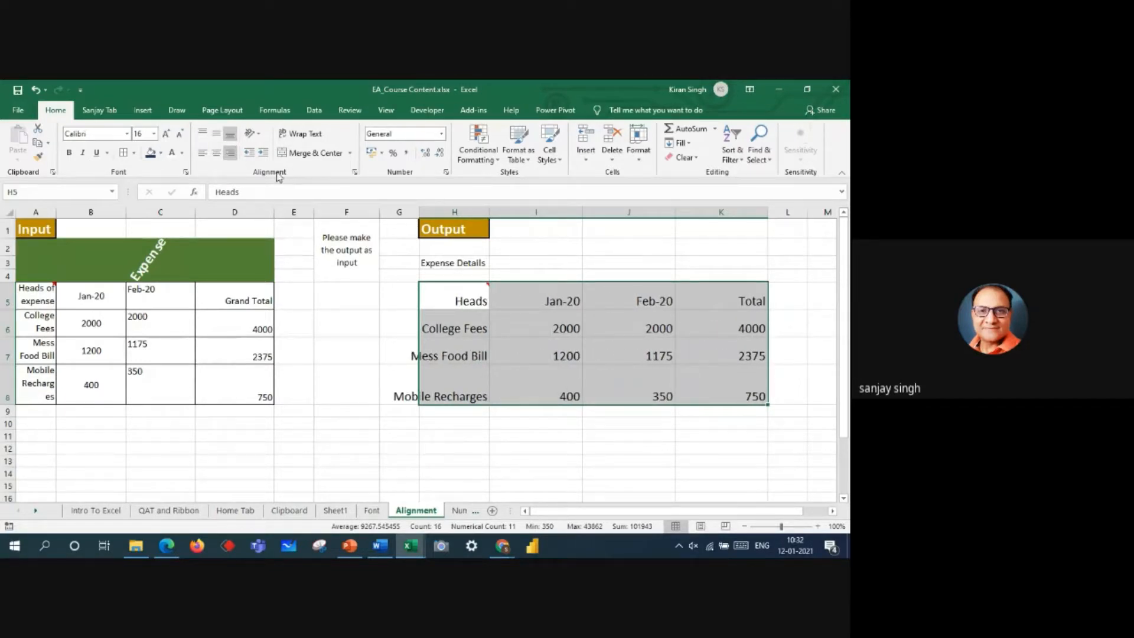
pyautogui.click(204, 154)
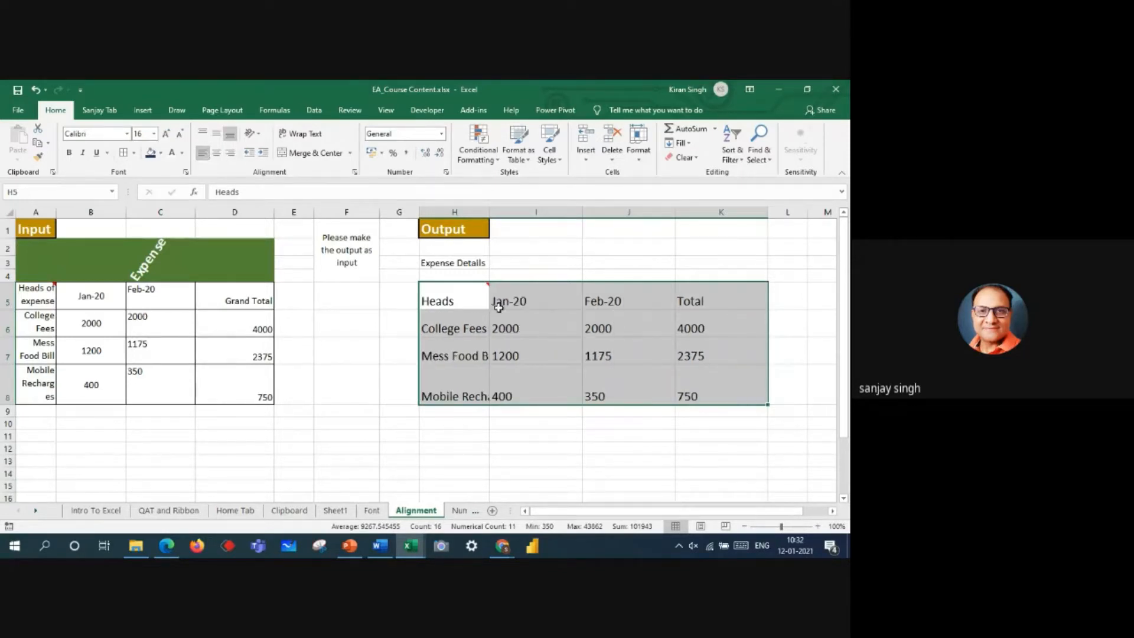
pyautogui.click(217, 154)
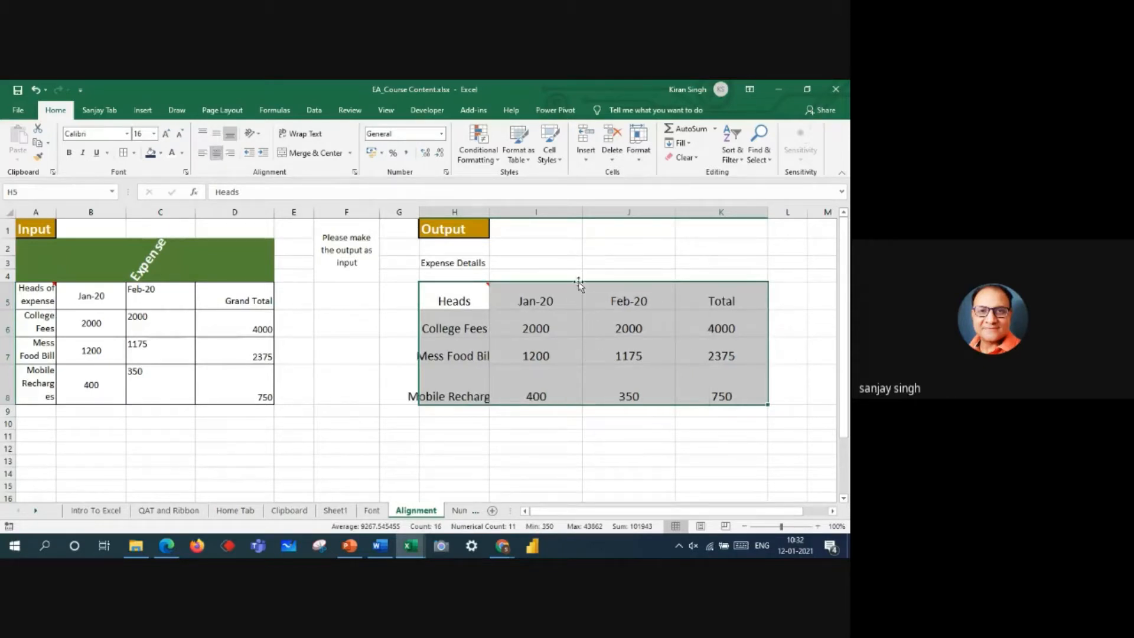
# Step: Fill the Jan-20 amounts in I6:I8 with a light gold theme color
pyautogui.moveTo(556, 322); pyautogui.dragTo(565, 384)
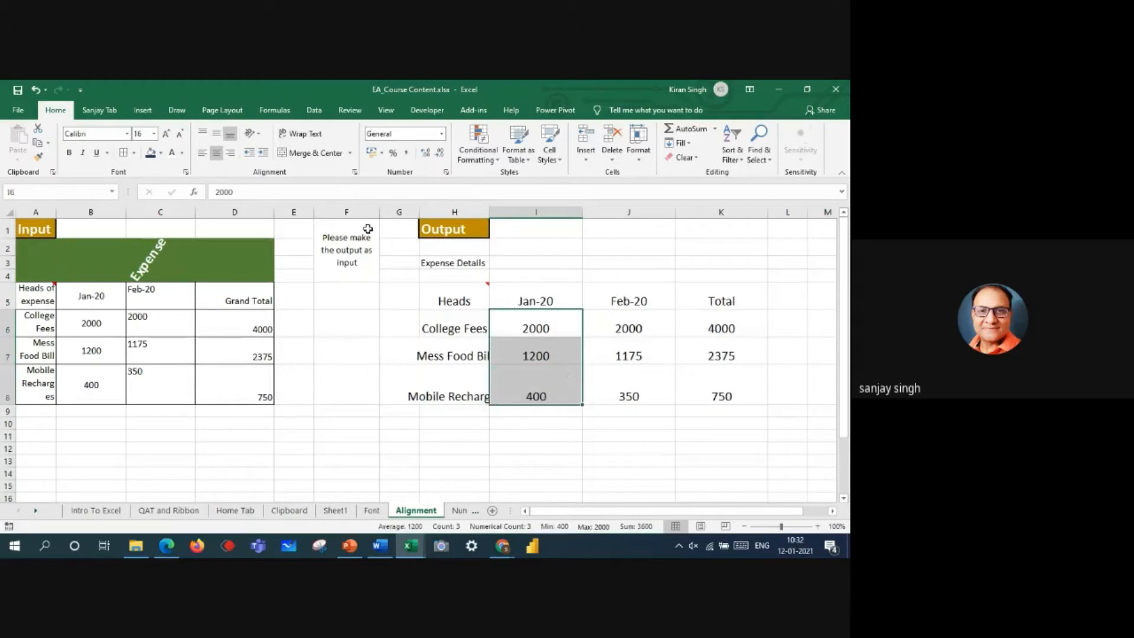
pyautogui.click(162, 154)
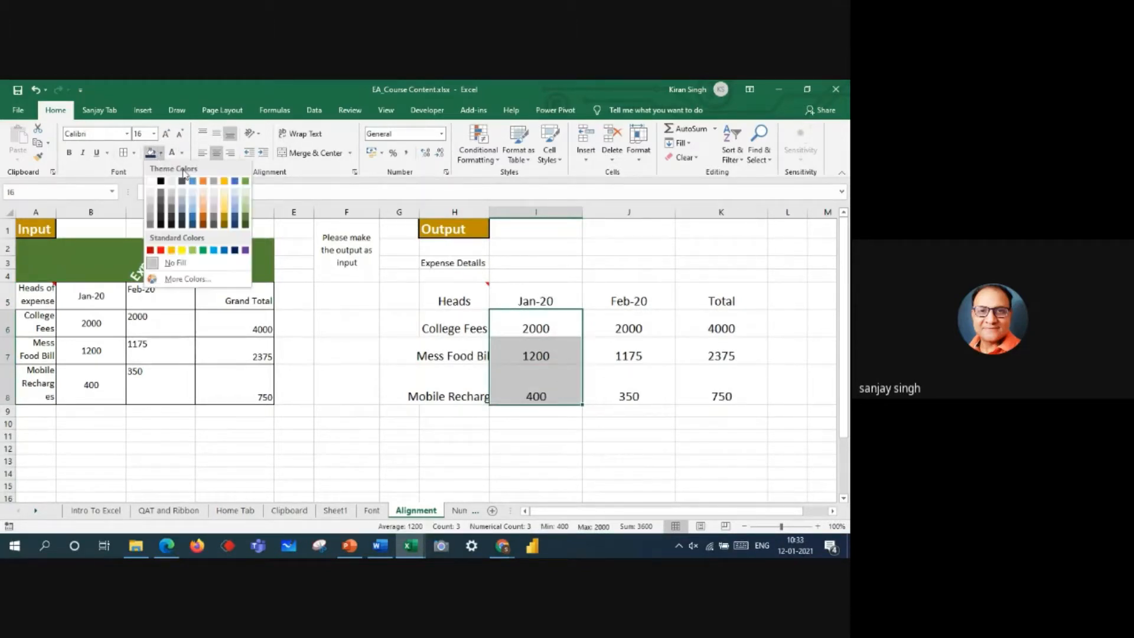
pyautogui.click(223, 199)
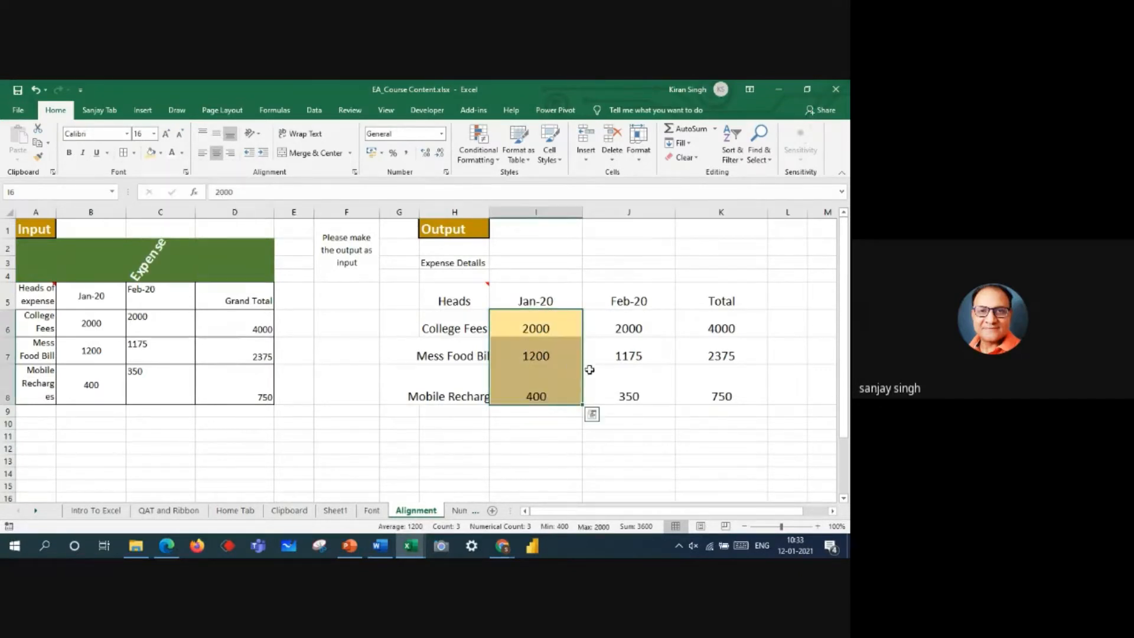
pyautogui.click(565, 327)
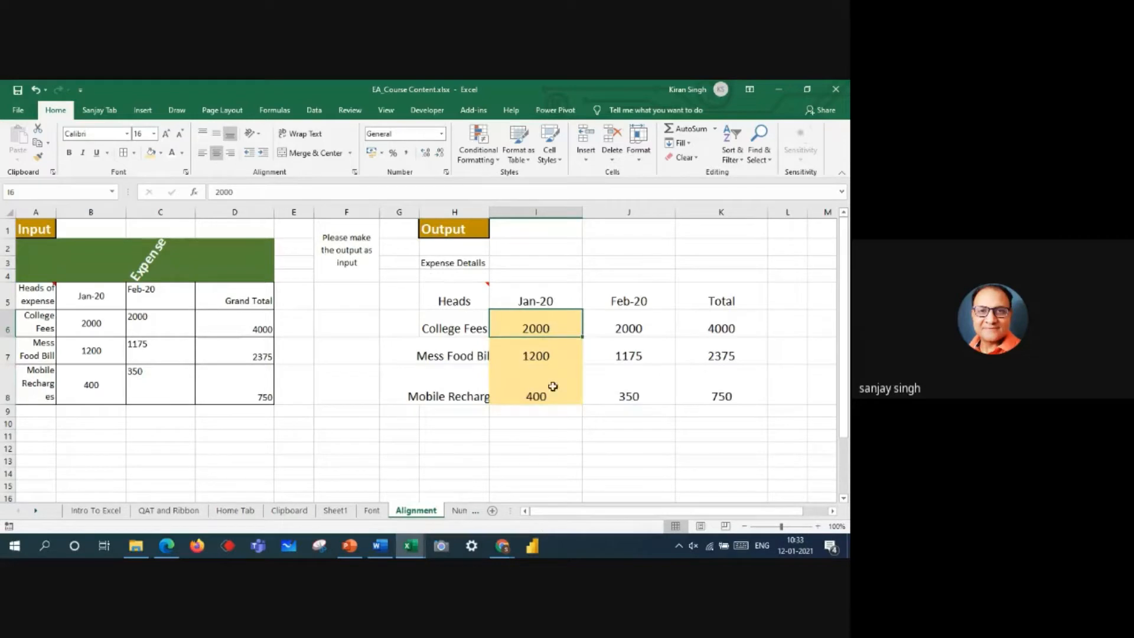
# Step: Left-align the Jan-20 amounts in I6:I8 and increase their indent by four levels
pyautogui.moveTo(546, 320); pyautogui.dragTo(547, 377)
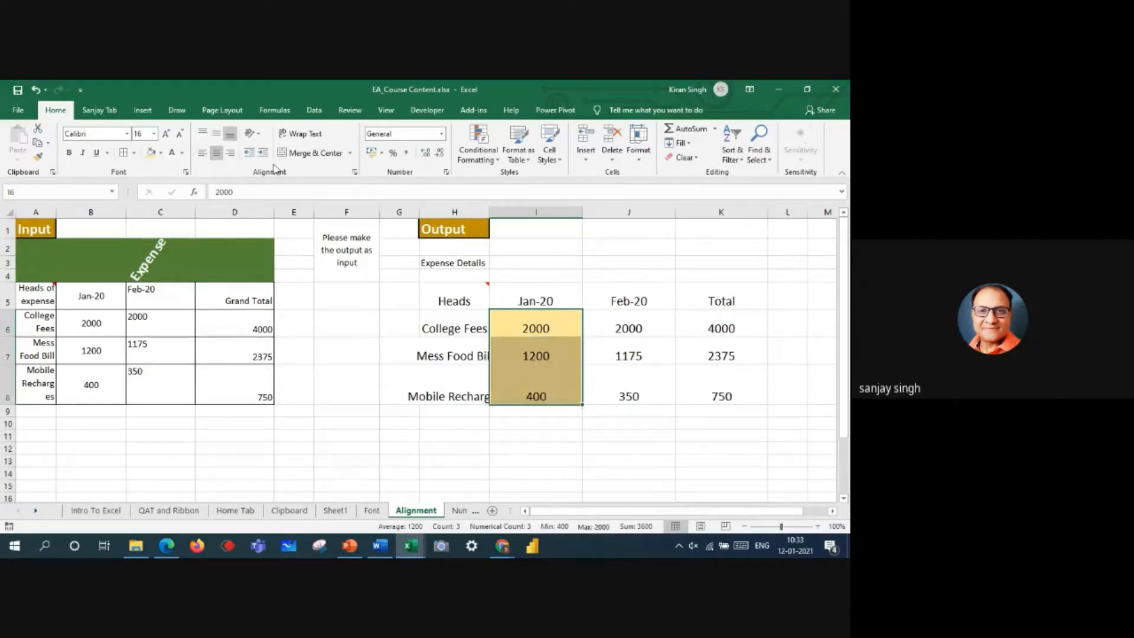
pyautogui.click(203, 153)
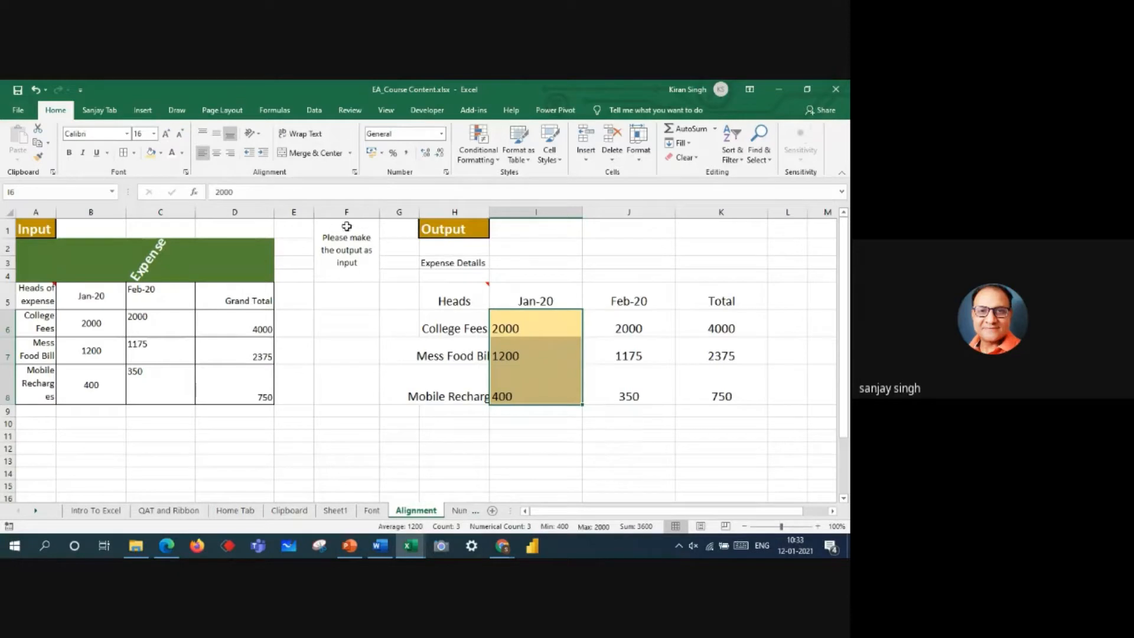
pyautogui.click(264, 154)
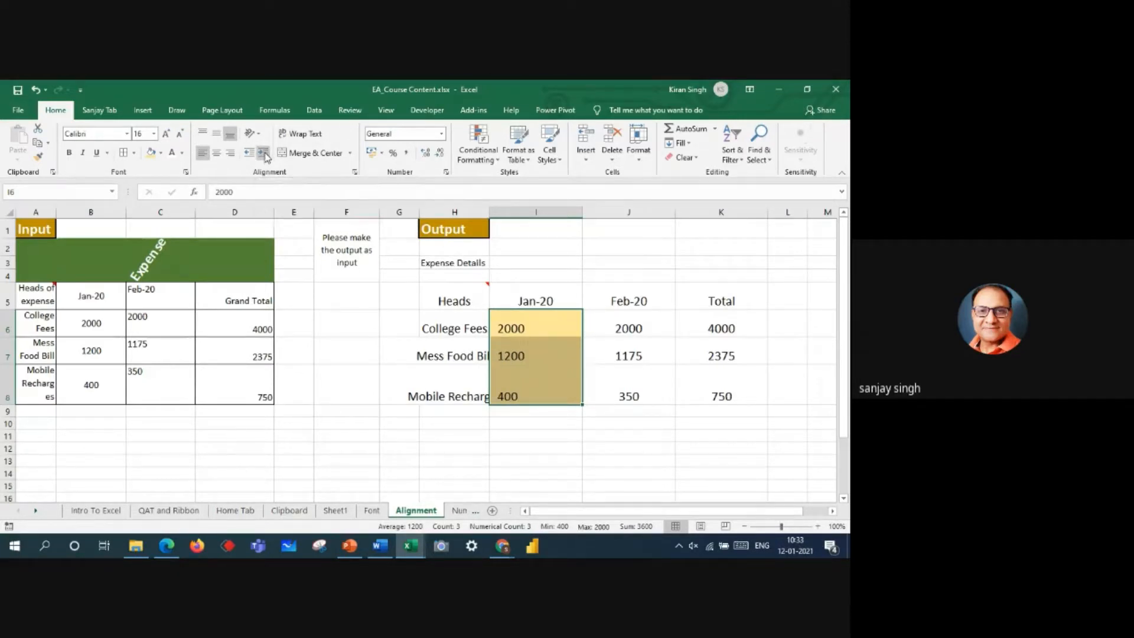
pyautogui.click(263, 154)
pyautogui.click(264, 155)
pyautogui.click(264, 155)
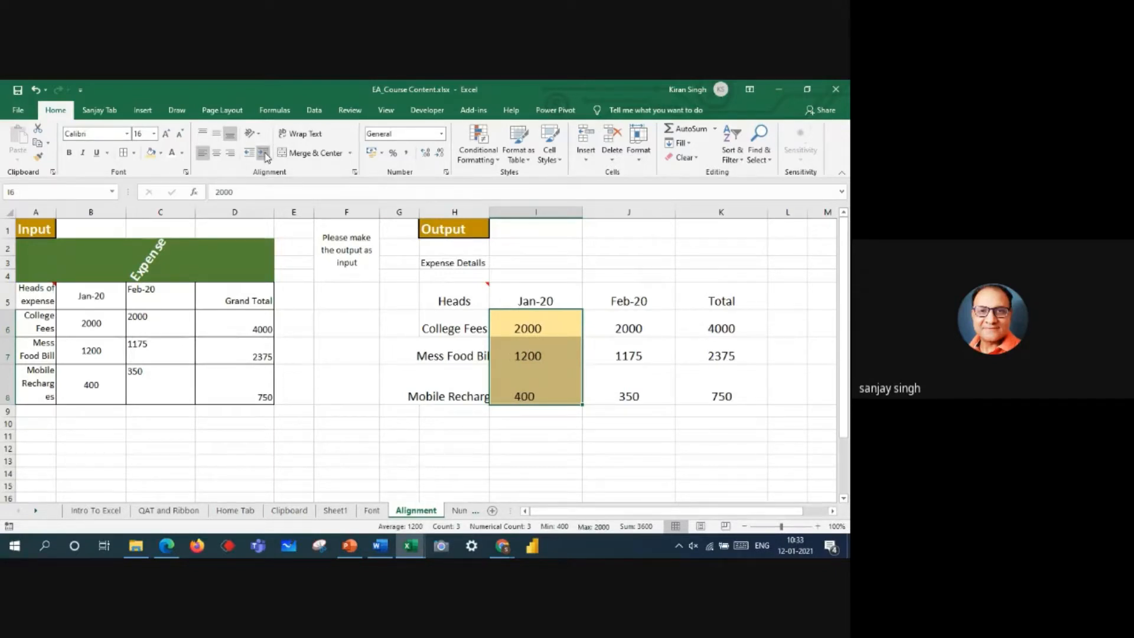
# Step: Decrease the indent of the Jan-20 amounts in I6:I8 back to none
pyautogui.click(249, 153)
pyautogui.click(249, 153)
pyautogui.click(249, 153)
pyautogui.click(366, 398)
# Step: Switch the Jan-20 amounts in I6:I8 through center and right alignment, ending left-aligned
pyautogui.moveTo(540, 329); pyautogui.dragTo(542, 382)
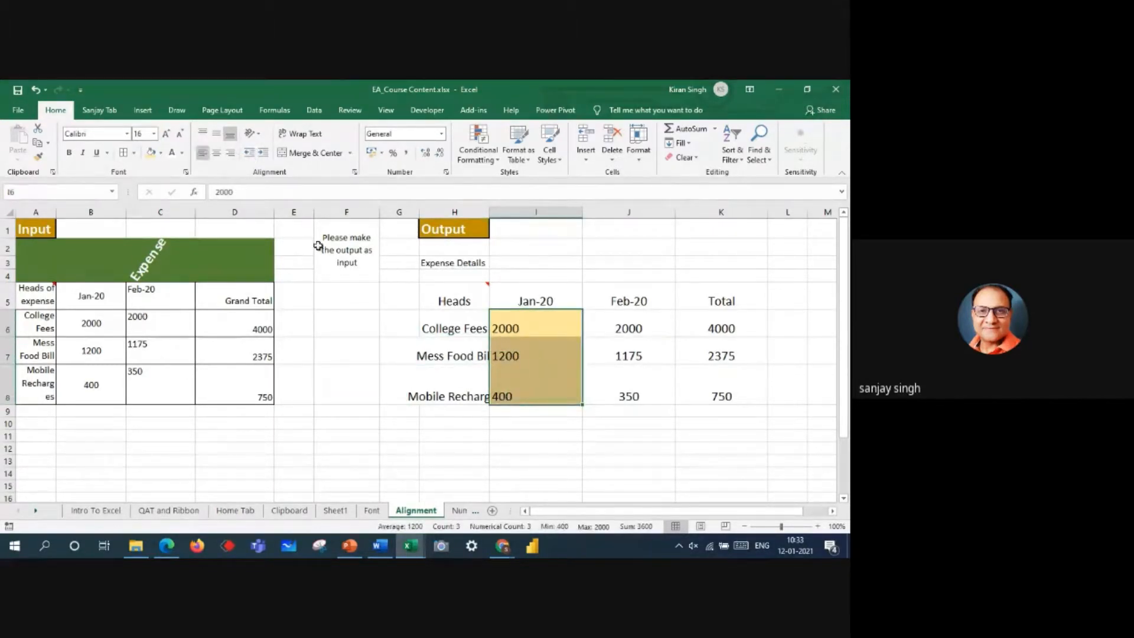
pyautogui.click(216, 153)
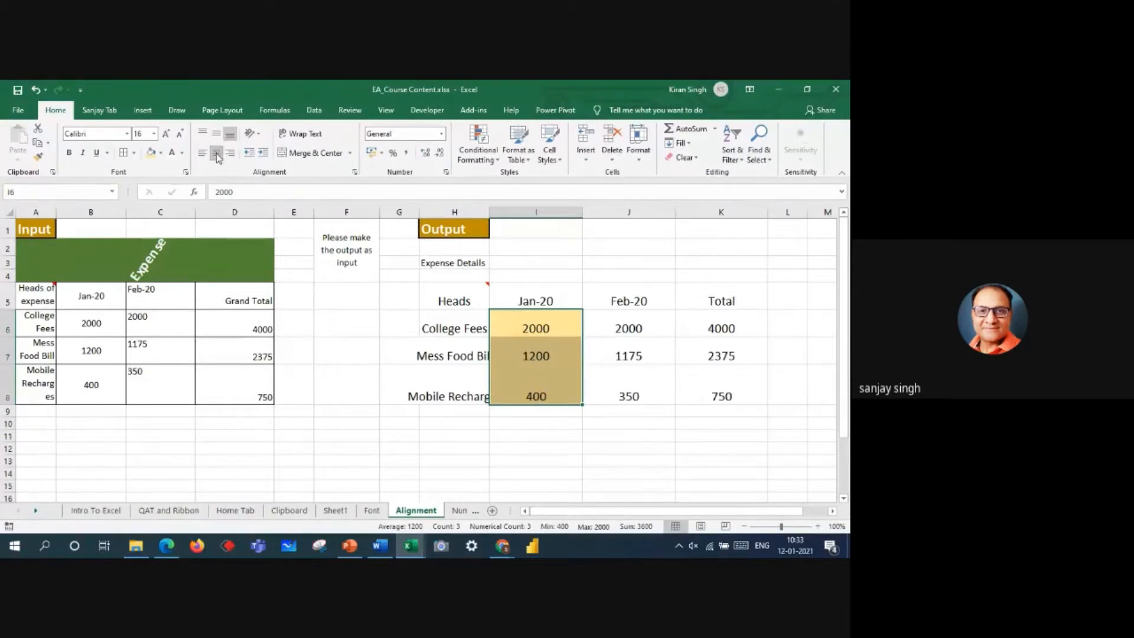
pyautogui.click(233, 155)
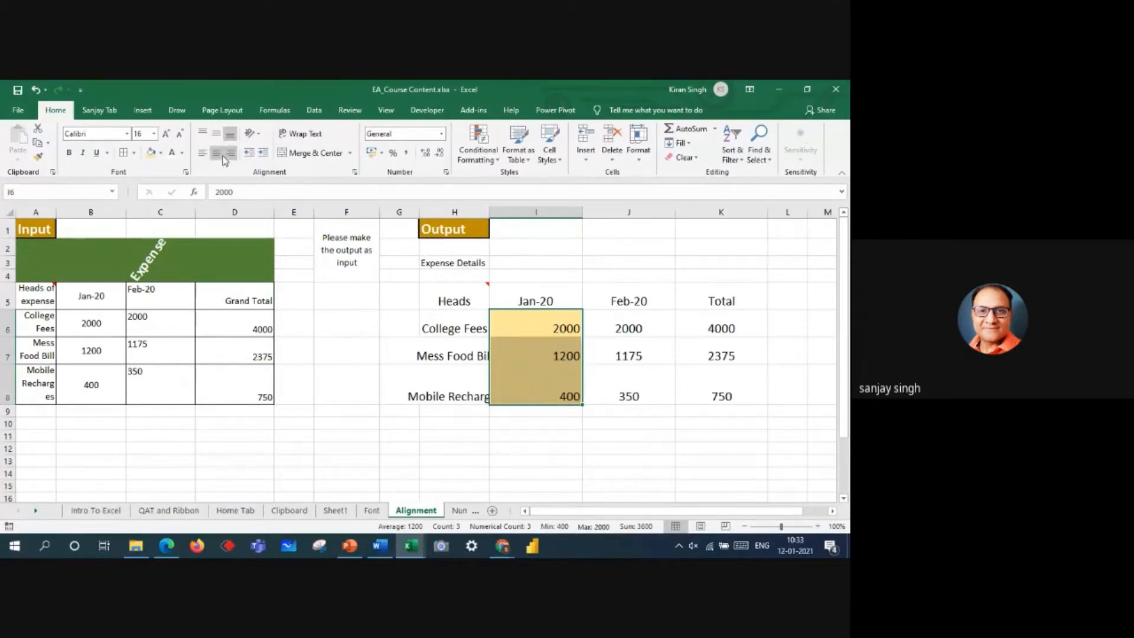
pyautogui.click(216, 154)
pyautogui.click(203, 155)
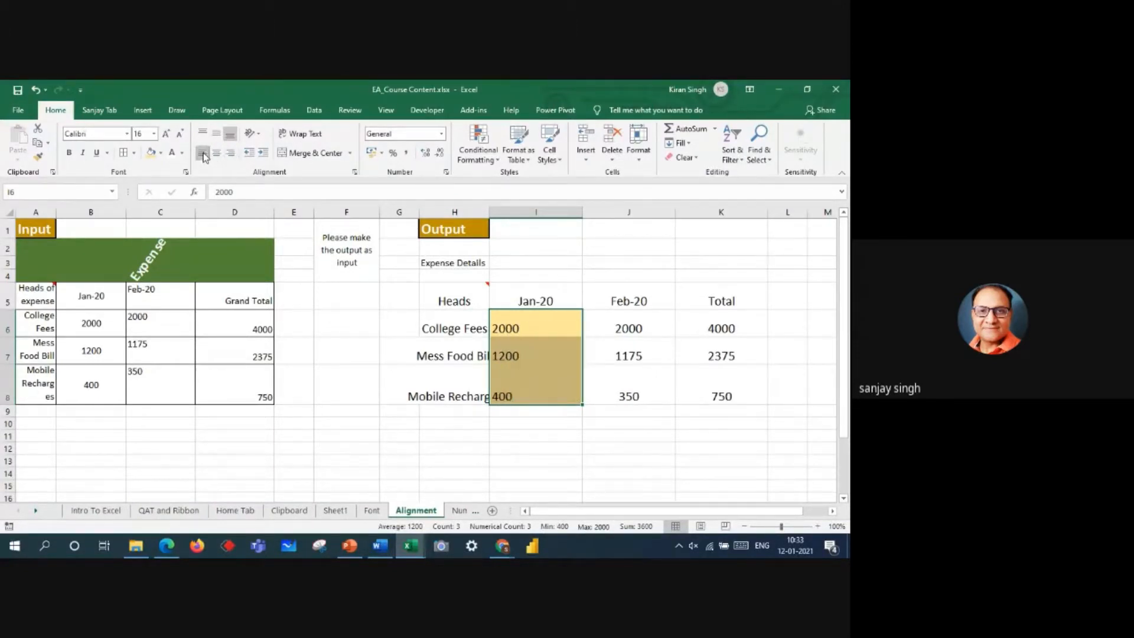
# Step: Increase the indent of I6:I8 by two levels and remove it again
pyautogui.click(264, 153)
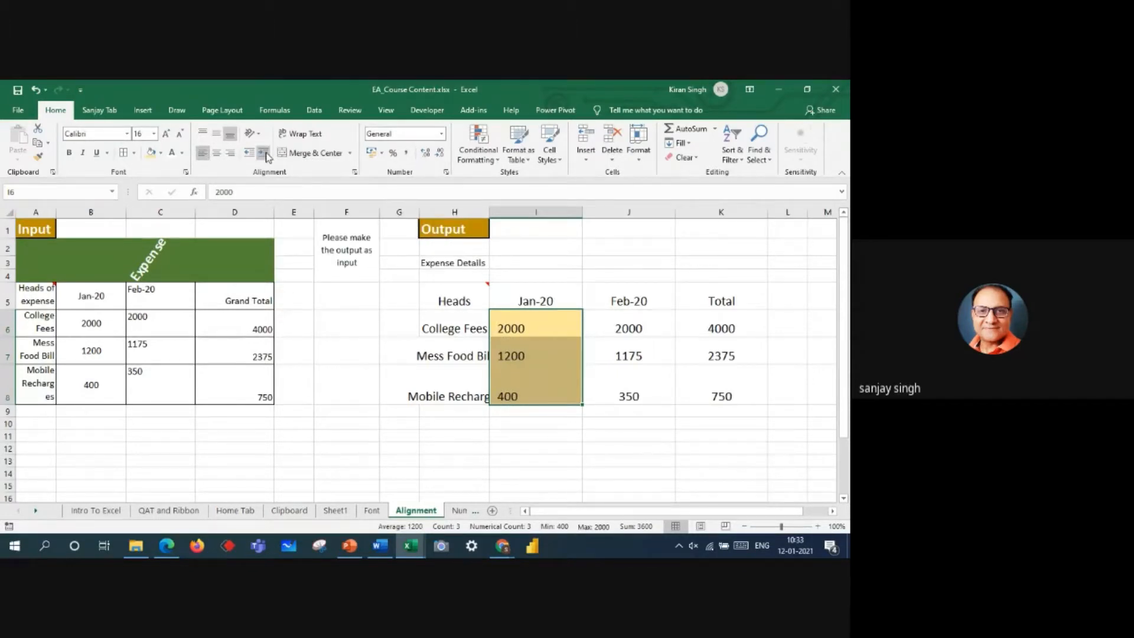
pyautogui.click(264, 153)
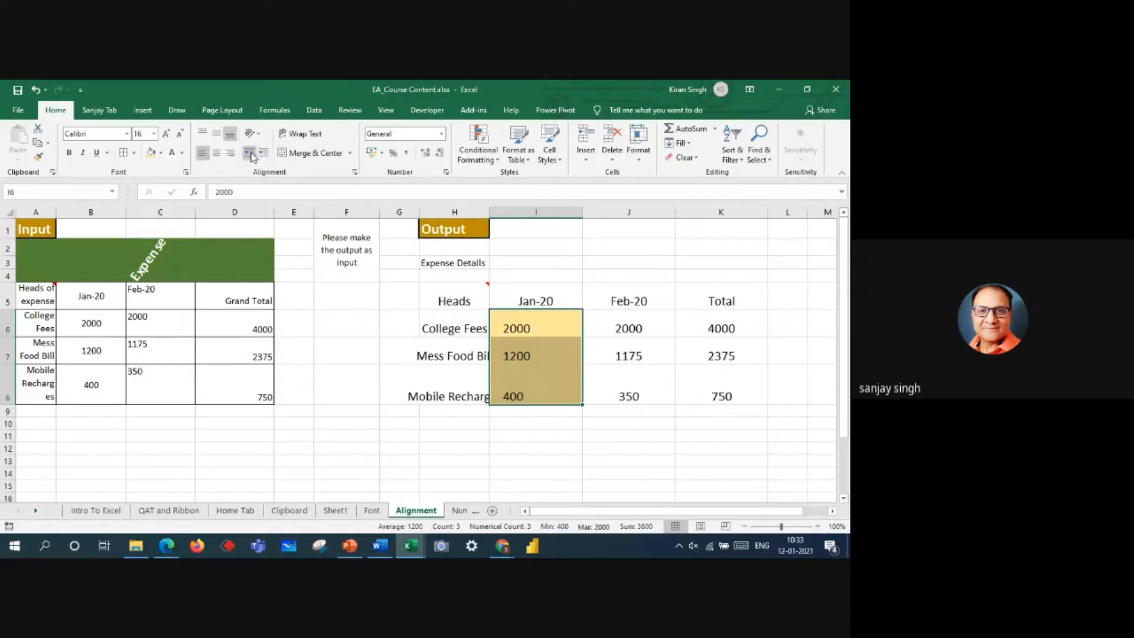
pyautogui.click(251, 155)
pyautogui.click(251, 155)
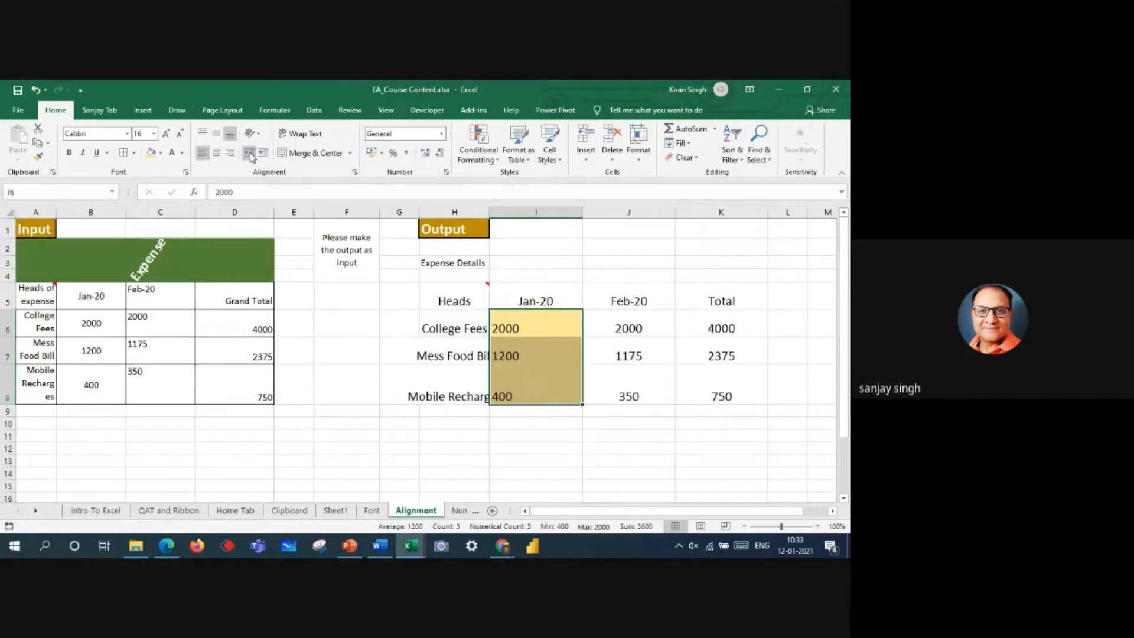
# Step: Undo all the trial indent, fill and alignment changes on the output table, keeping the enlarged font
pyautogui.click(36, 94)
pyautogui.click(35, 94)
pyautogui.click(35, 94)
pyautogui.click(35, 94)
pyautogui.click(35, 94)
pyautogui.click(36, 94)
pyautogui.click(36, 93)
pyautogui.click(36, 94)
pyautogui.click(36, 94)
pyautogui.click(36, 94)
pyautogui.click(36, 93)
pyautogui.click(35, 93)
pyautogui.click(35, 93)
pyautogui.click(35, 93)
pyautogui.click(36, 93)
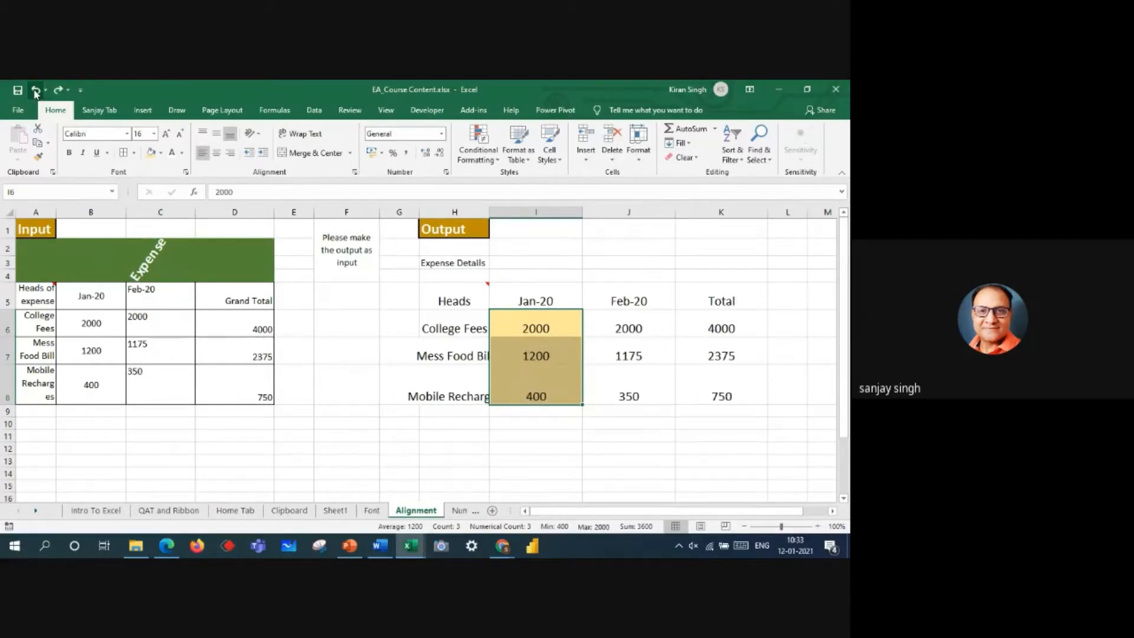
pyautogui.click(36, 93)
pyautogui.click(36, 93)
pyautogui.click(36, 92)
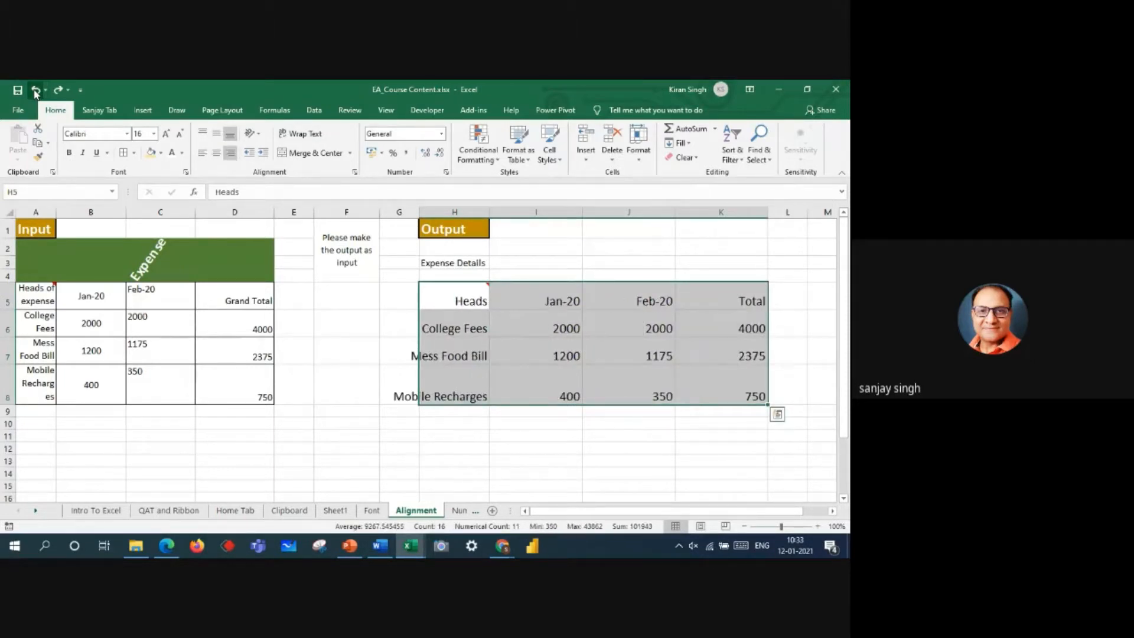
pyautogui.click(35, 92)
pyautogui.click(35, 92)
pyautogui.click(35, 92)
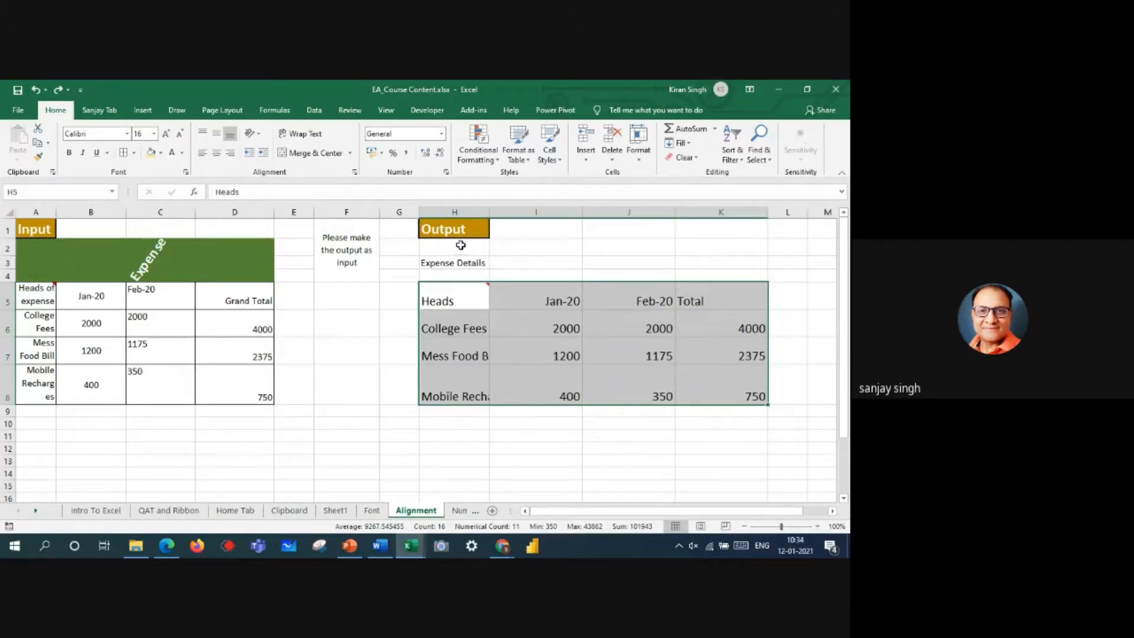
# Step: Merge and center the Expense Details heading across H2:K4, and give it the Input heading's dark green fill with white text
pyautogui.moveTo(461, 246); pyautogui.dragTo(733, 276)
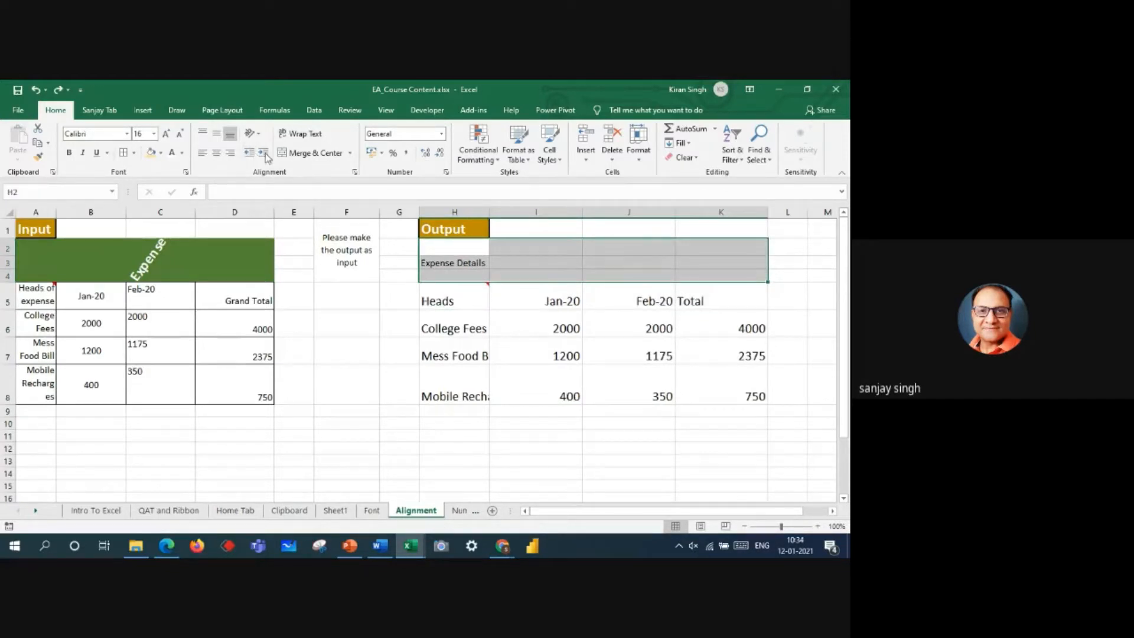
pyautogui.click(285, 154)
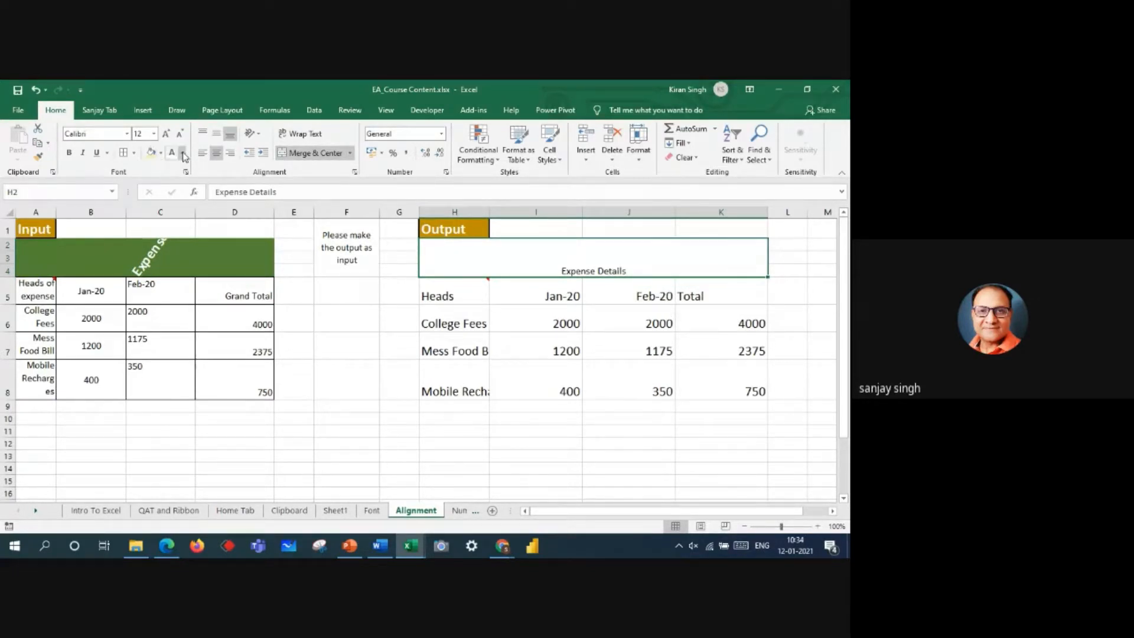
pyautogui.click(162, 153)
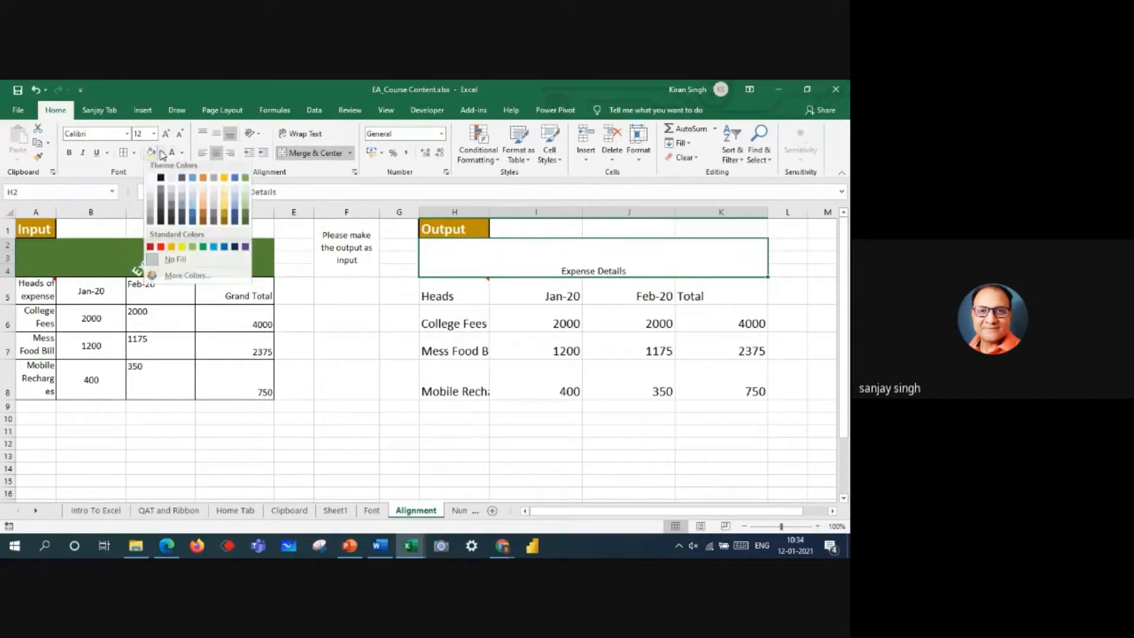
pyautogui.click(245, 213)
pyautogui.click(173, 156)
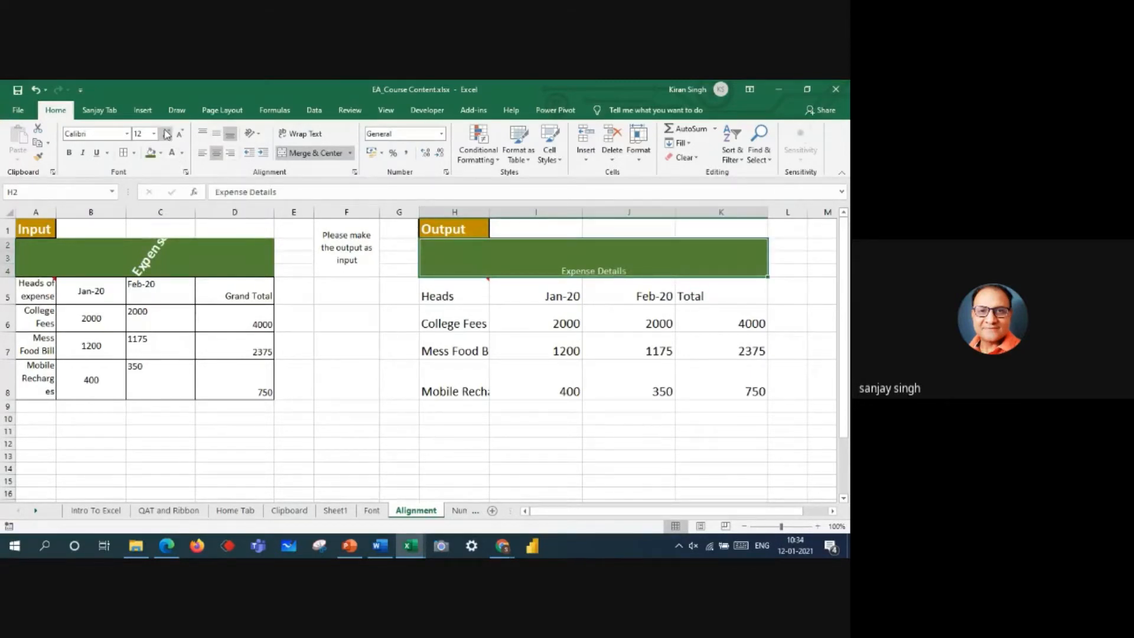
# Step: Format the Output Expense Details heading as bold 20 pt text and increase the height of row 4 to fit the angled Input title
pyautogui.click(168, 138)
pyautogui.click(168, 138)
pyautogui.click(168, 137)
pyautogui.click(168, 138)
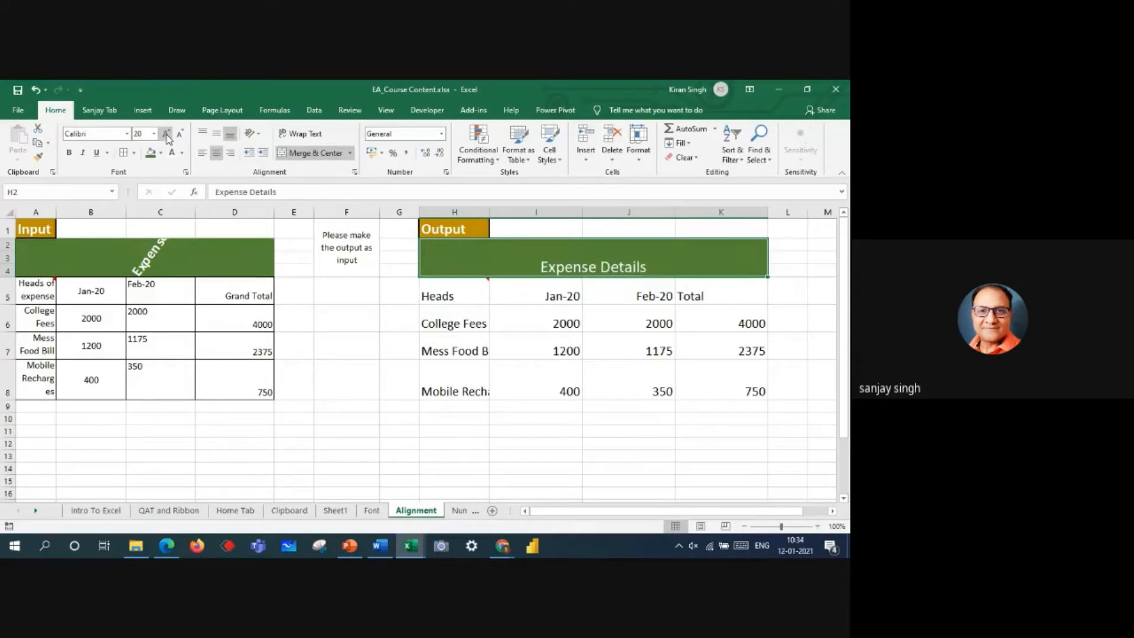
pyautogui.click(69, 153)
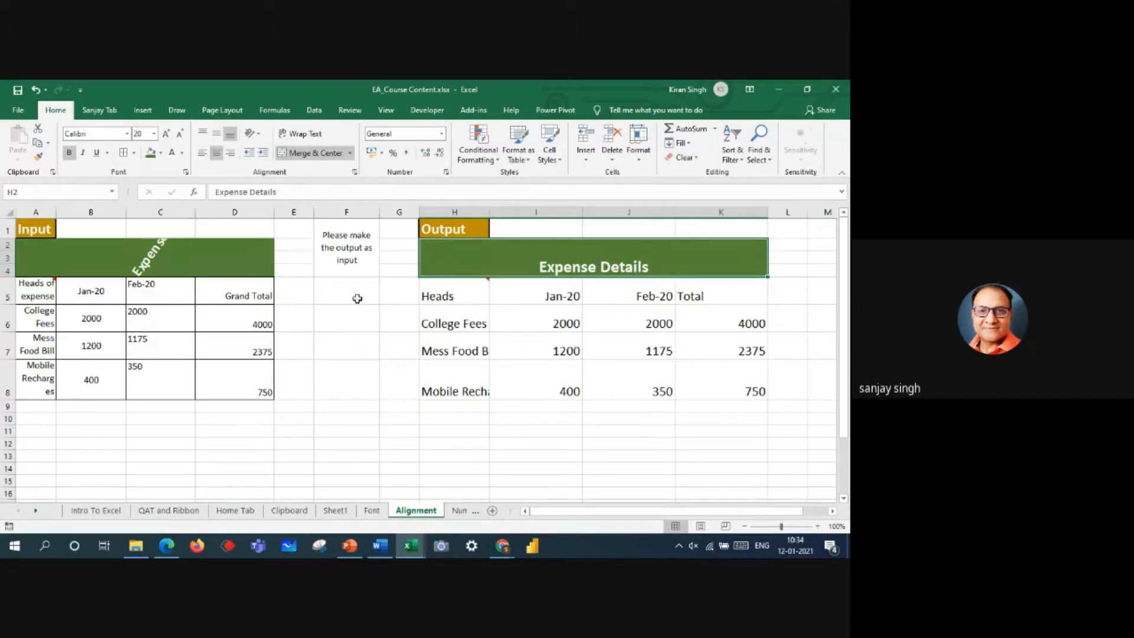
pyautogui.moveTo(7, 275); pyautogui.dragTo(10, 326)
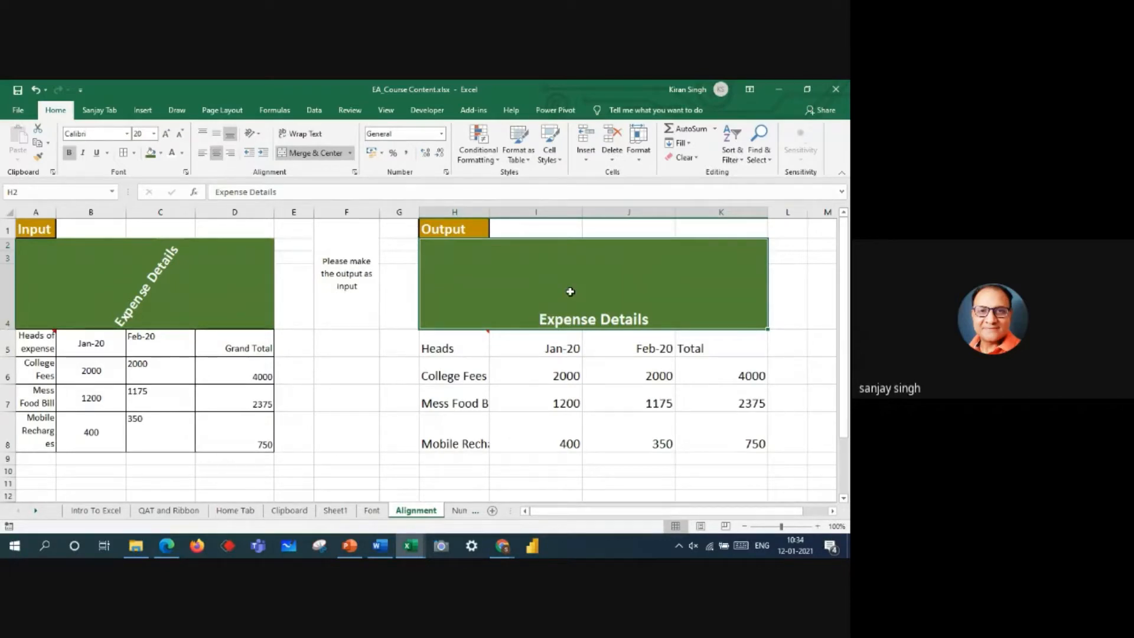
# Step: Check the Google Meet call window in Chrome and return to the EA_Course Content workbook in Excel
pyautogui.click(505, 552)
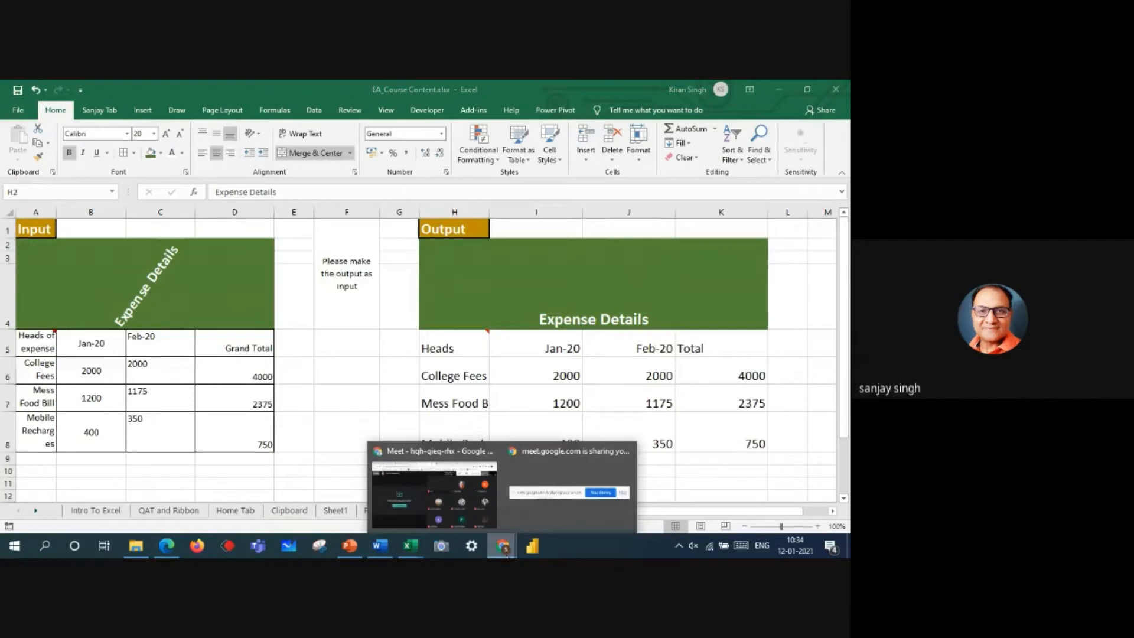
pyautogui.click(464, 506)
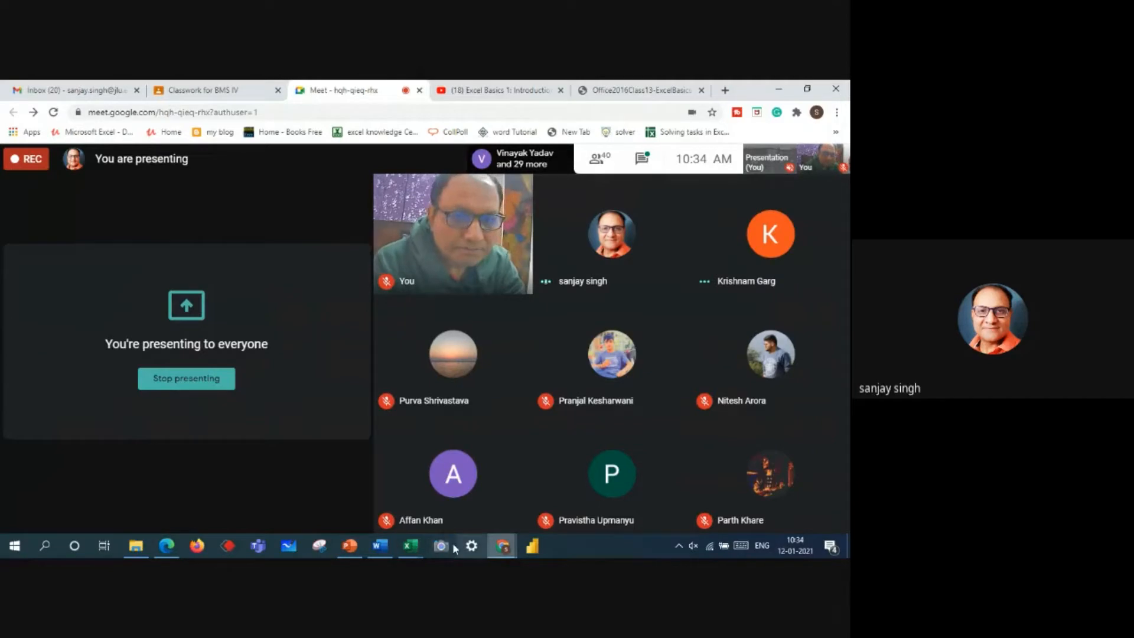
pyautogui.click(410, 551)
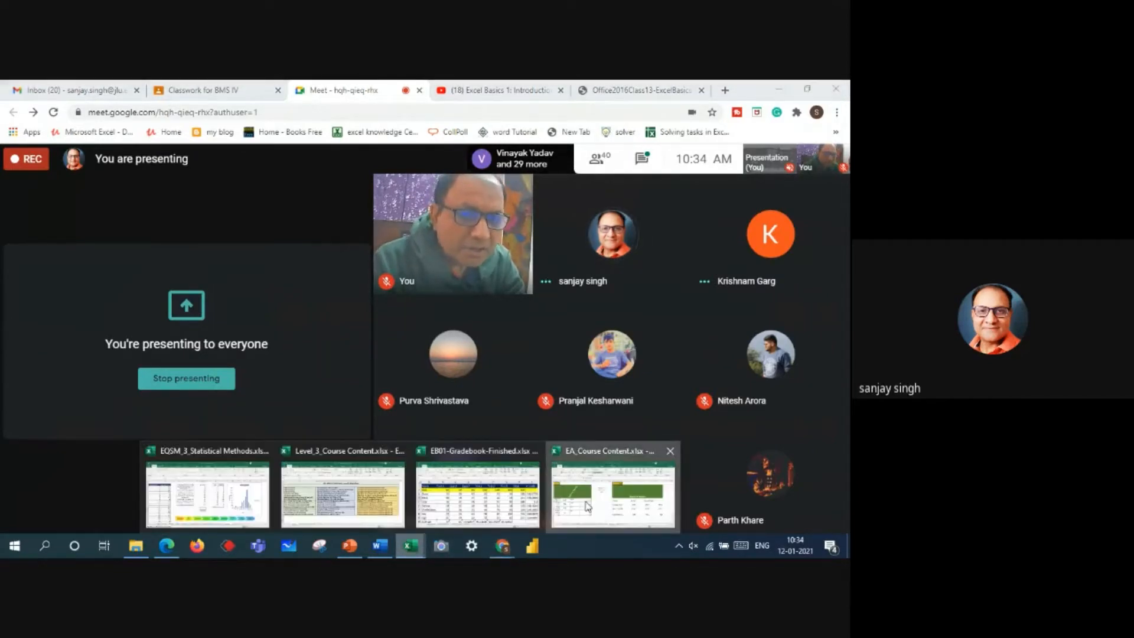
pyautogui.click(588, 506)
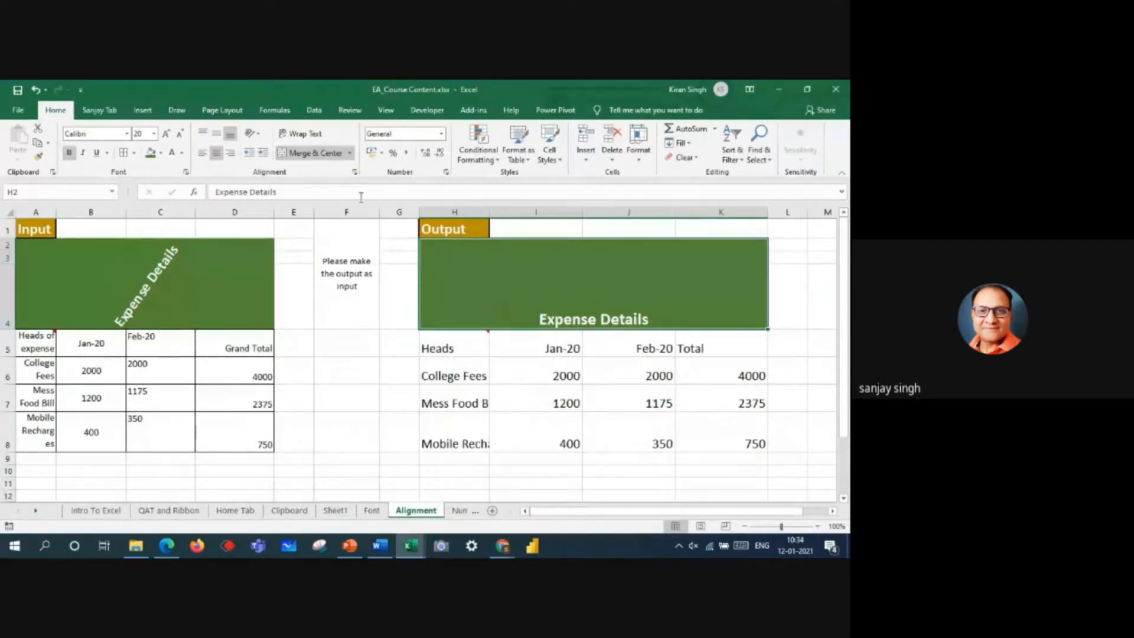
# Step: Try the Angle Counterclockwise, Angle Clockwise, Vertical Text, Rotate Text Up and Rotate Text Down orientations on the Output Expense Details heading
pyautogui.click(261, 136)
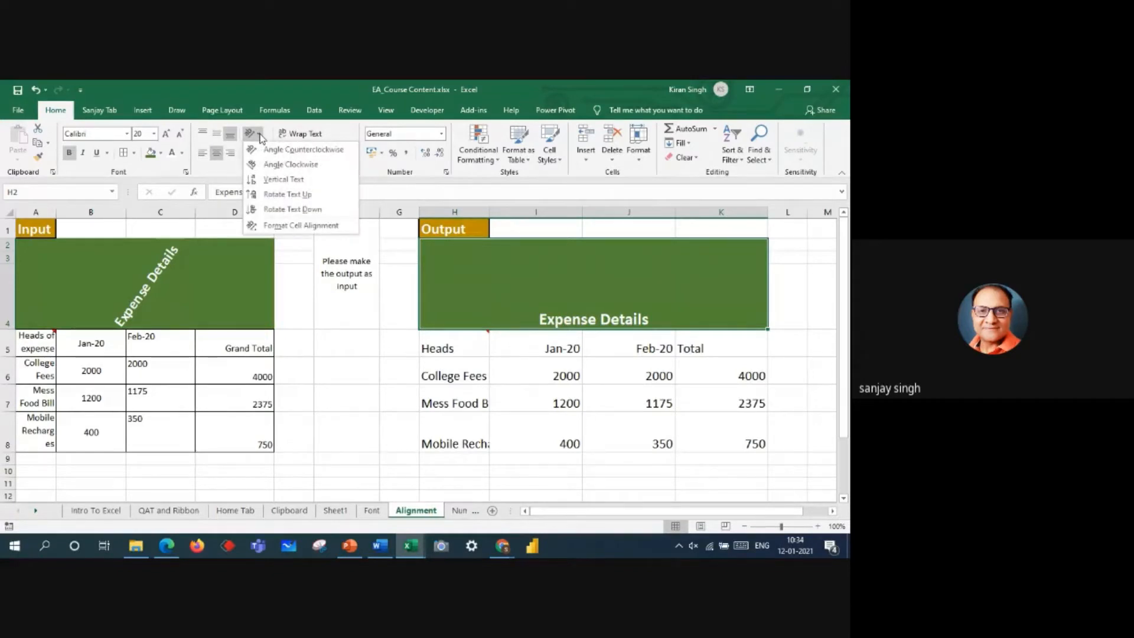
pyautogui.click(275, 152)
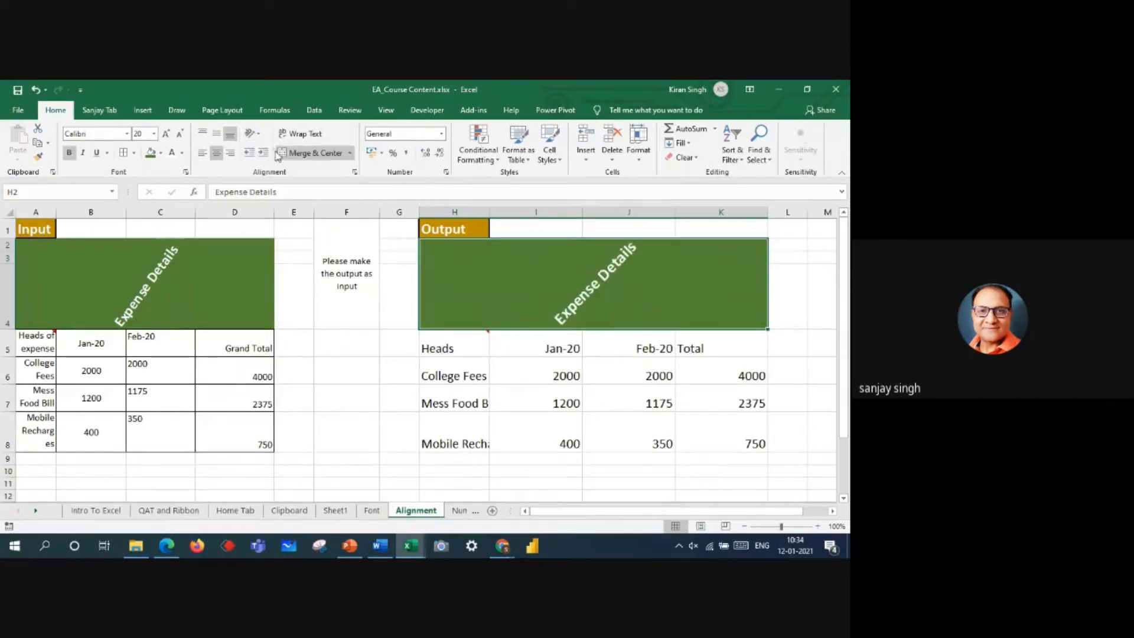
pyautogui.click(256, 135)
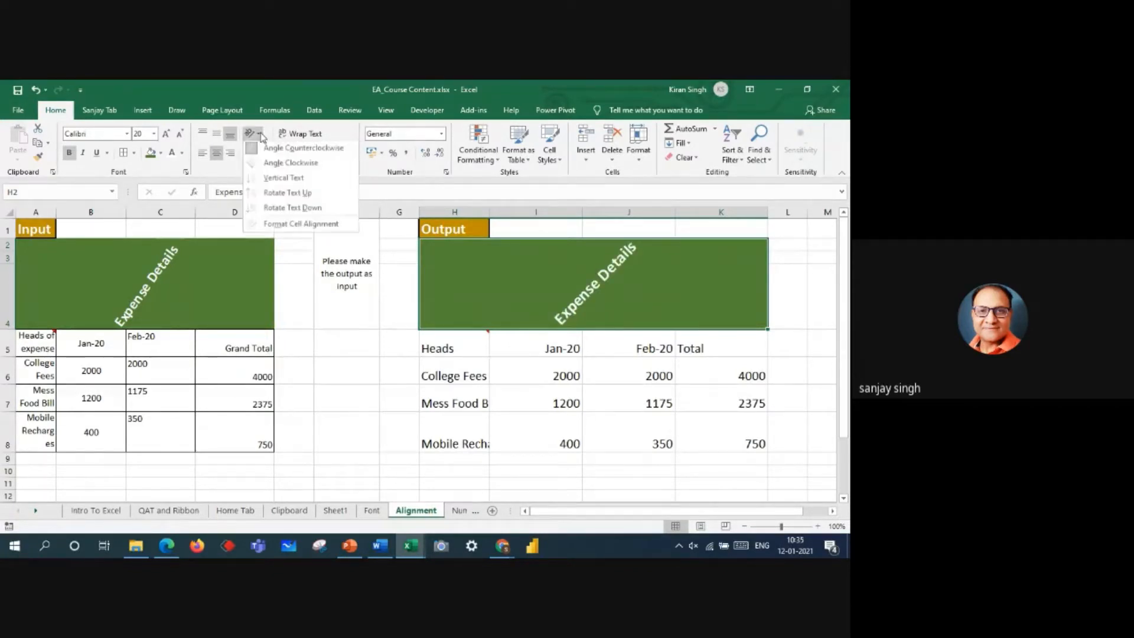
pyautogui.click(266, 163)
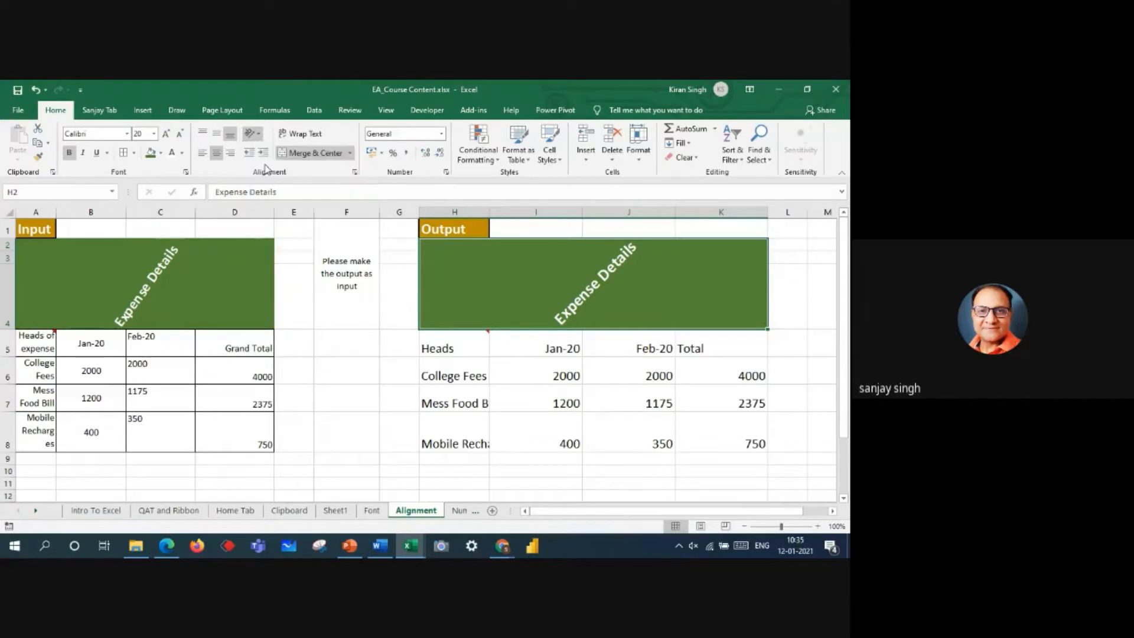
pyautogui.click(252, 134)
pyautogui.click(283, 180)
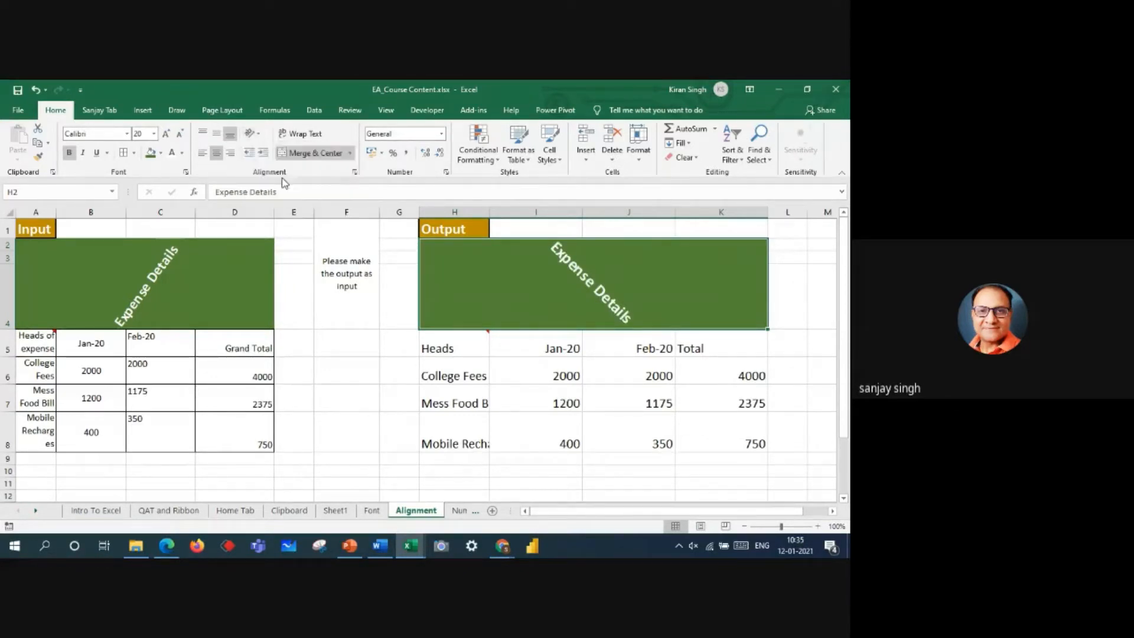
pyautogui.click(261, 135)
pyautogui.click(272, 192)
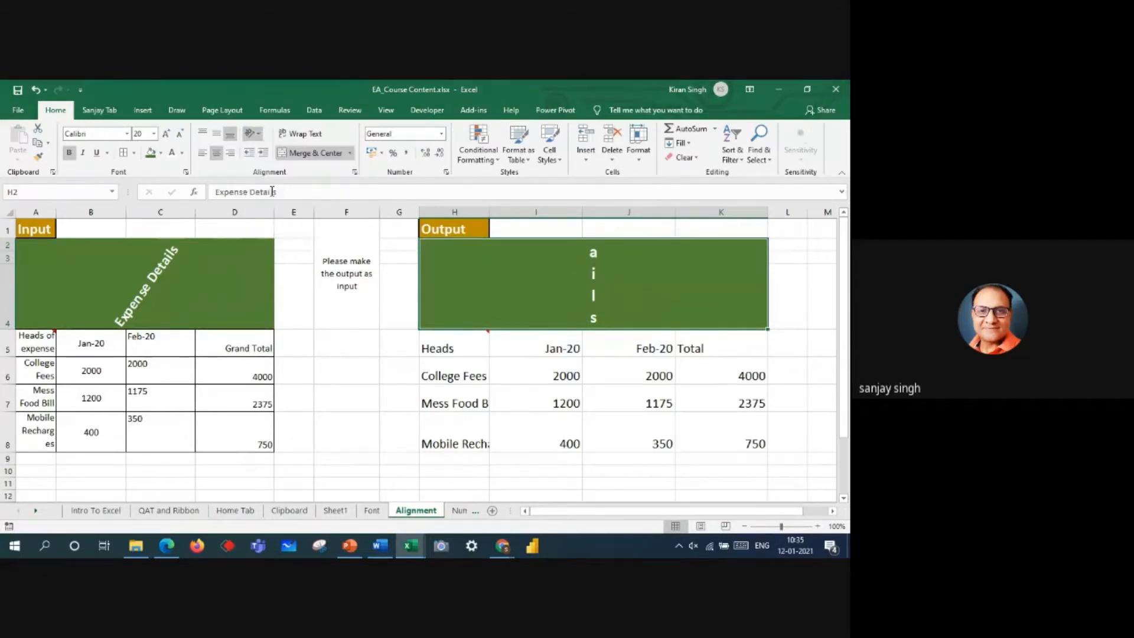
pyautogui.click(251, 133)
pyautogui.click(269, 210)
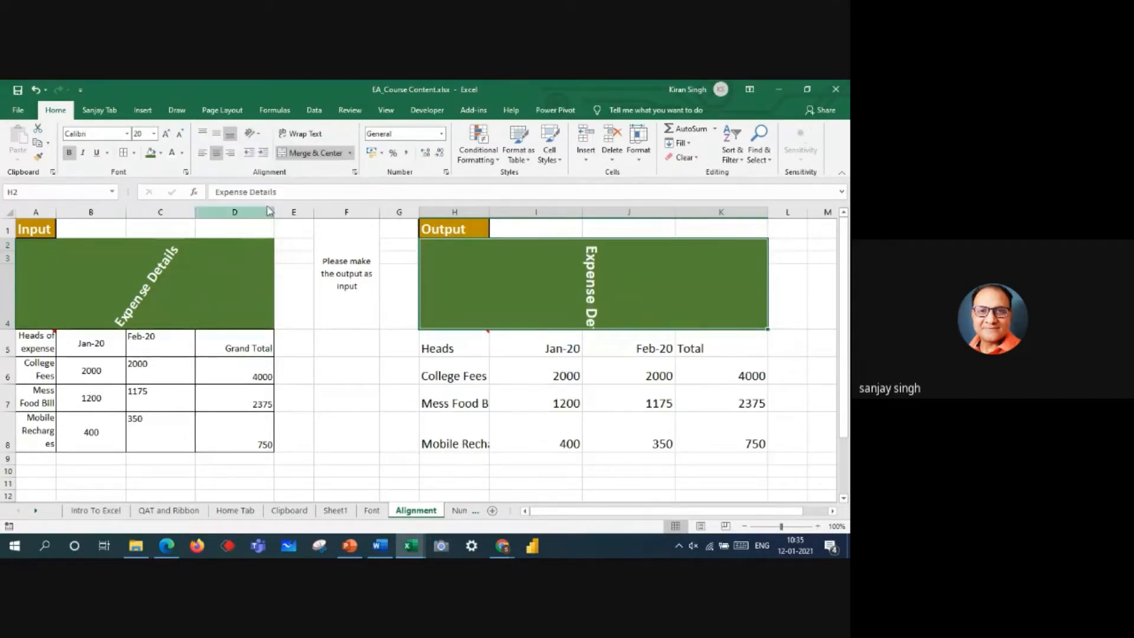
# Step: Set the Output Expense Details heading's text orientation to Angle Counterclockwise
pyautogui.click(254, 138)
pyautogui.click(281, 149)
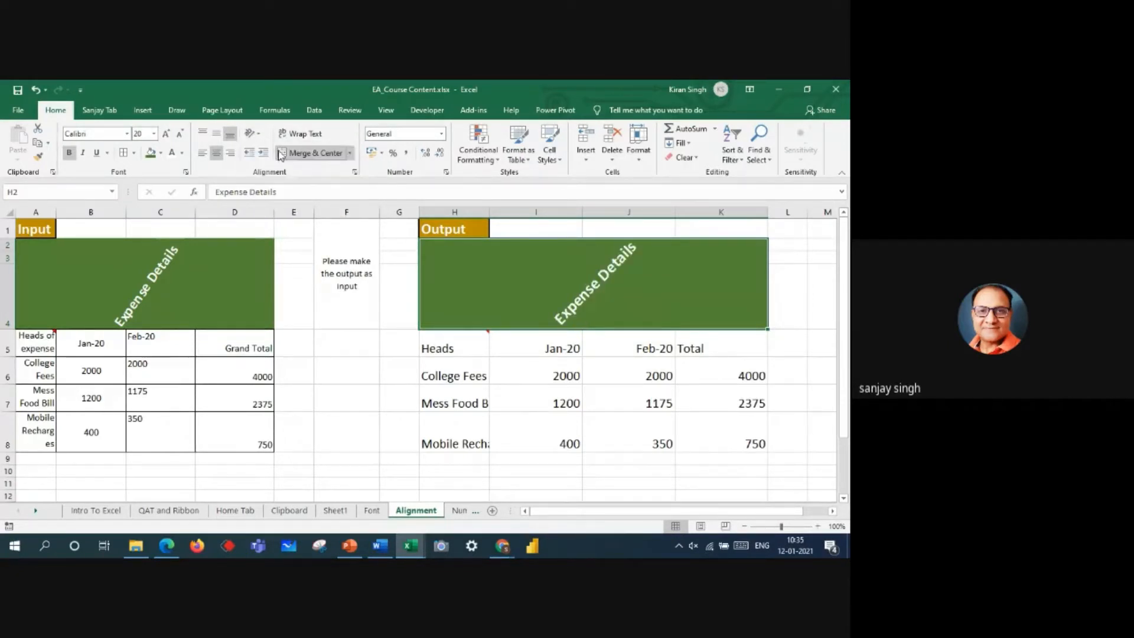
# Step: Try a -46 degree text orientation for the heading in the Format Cells alignment settings and close them without applying
pyautogui.click(354, 172)
pyautogui.moveTo(343, 217); pyautogui.dragTo(348, 273)
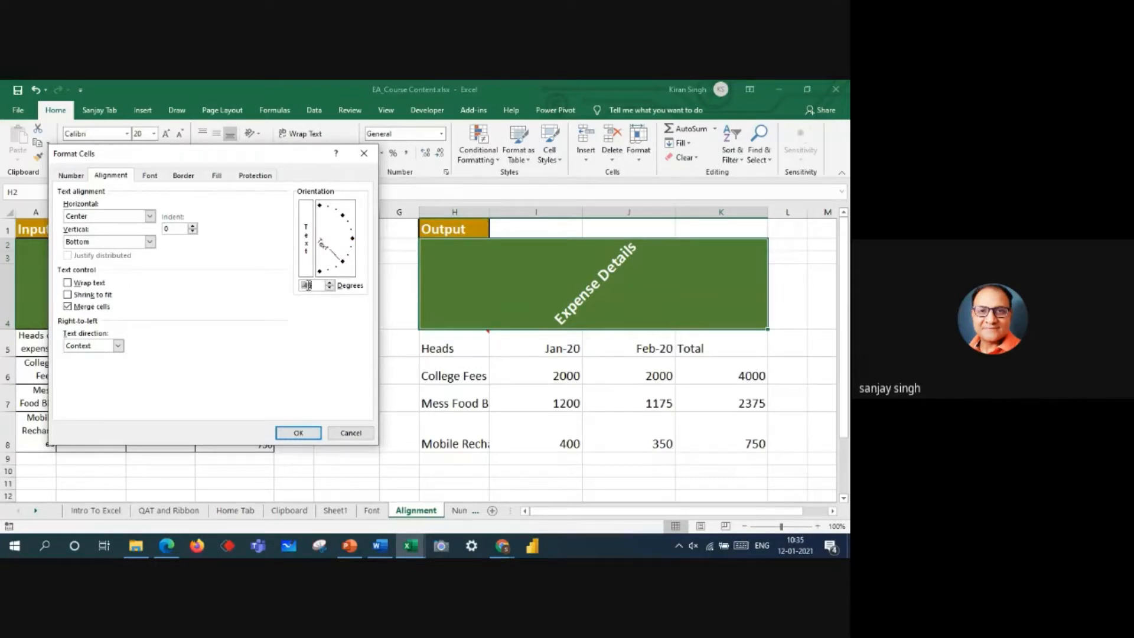
pyautogui.click(364, 155)
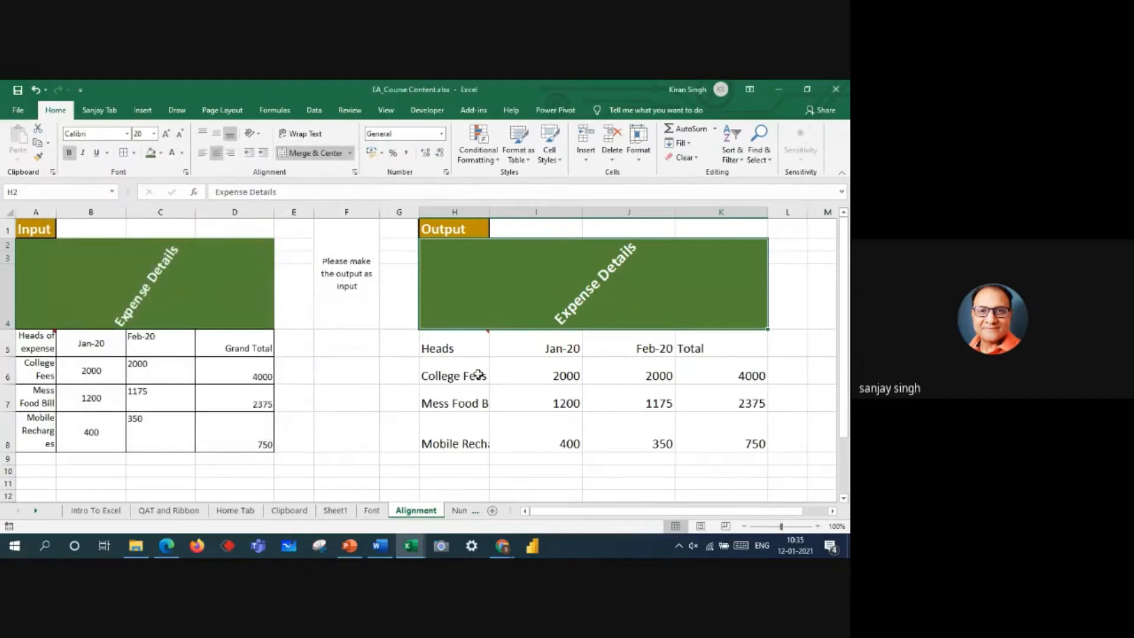
# Step: Apply All Borders to the output table cells H5:K8
pyautogui.moveTo(461, 348); pyautogui.dragTo(742, 434)
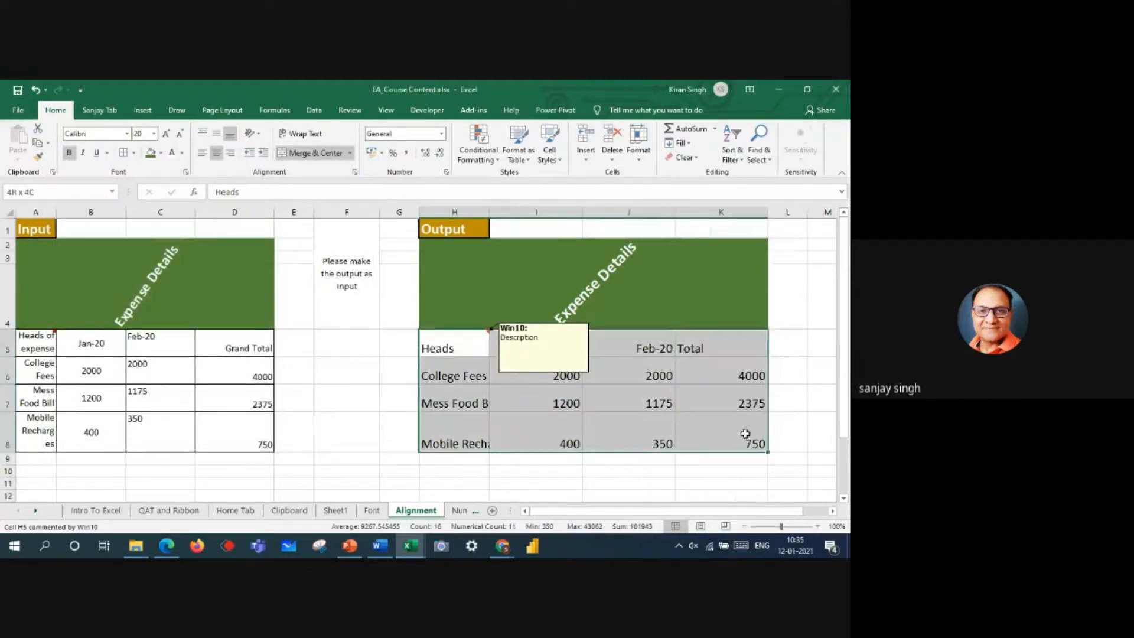
pyautogui.click(123, 155)
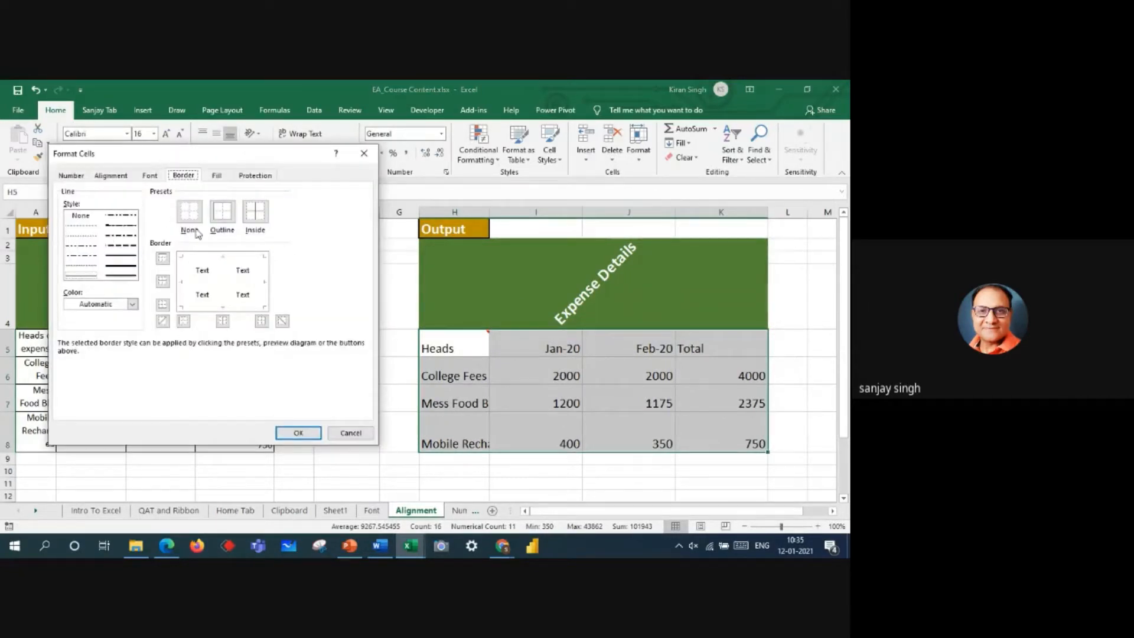
pyautogui.click(364, 153)
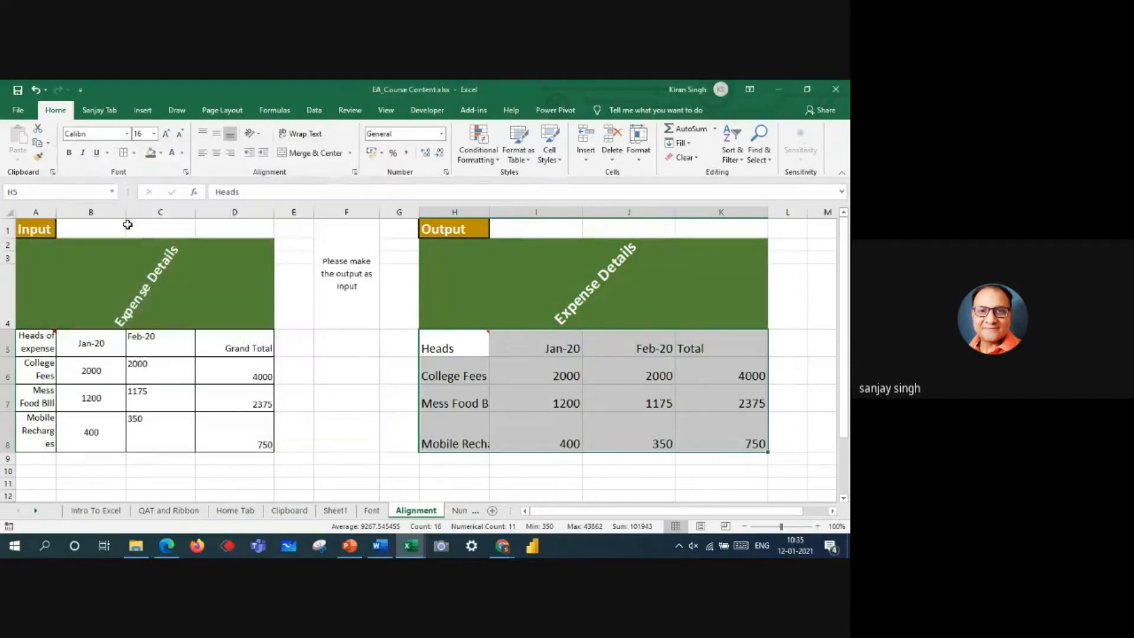
pyautogui.click(134, 153)
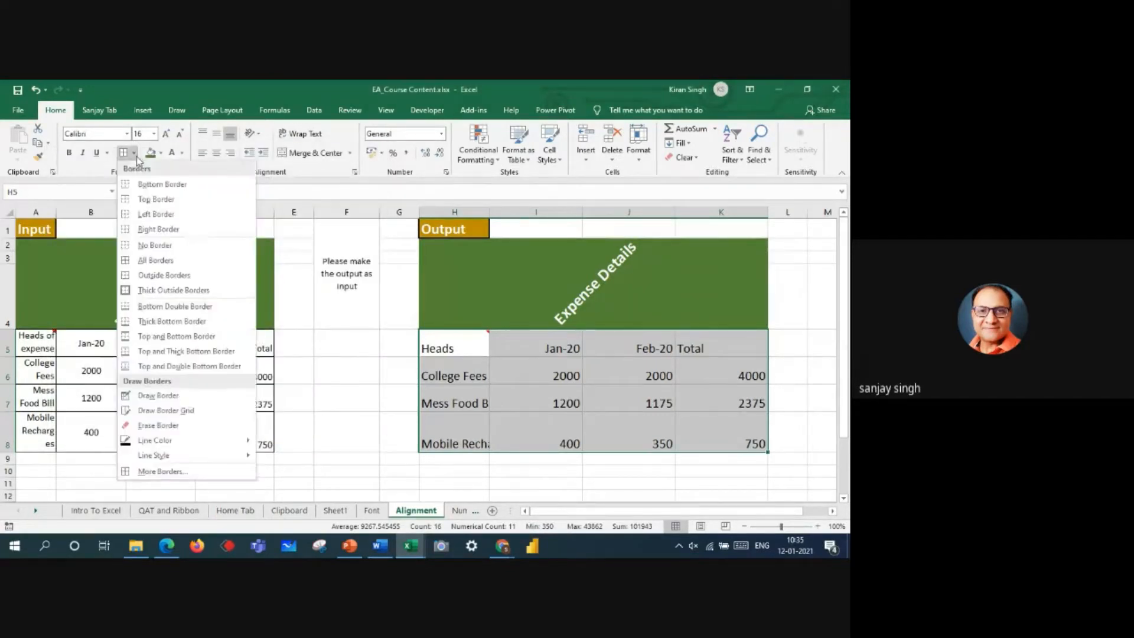
pyautogui.click(130, 260)
pyautogui.click(409, 423)
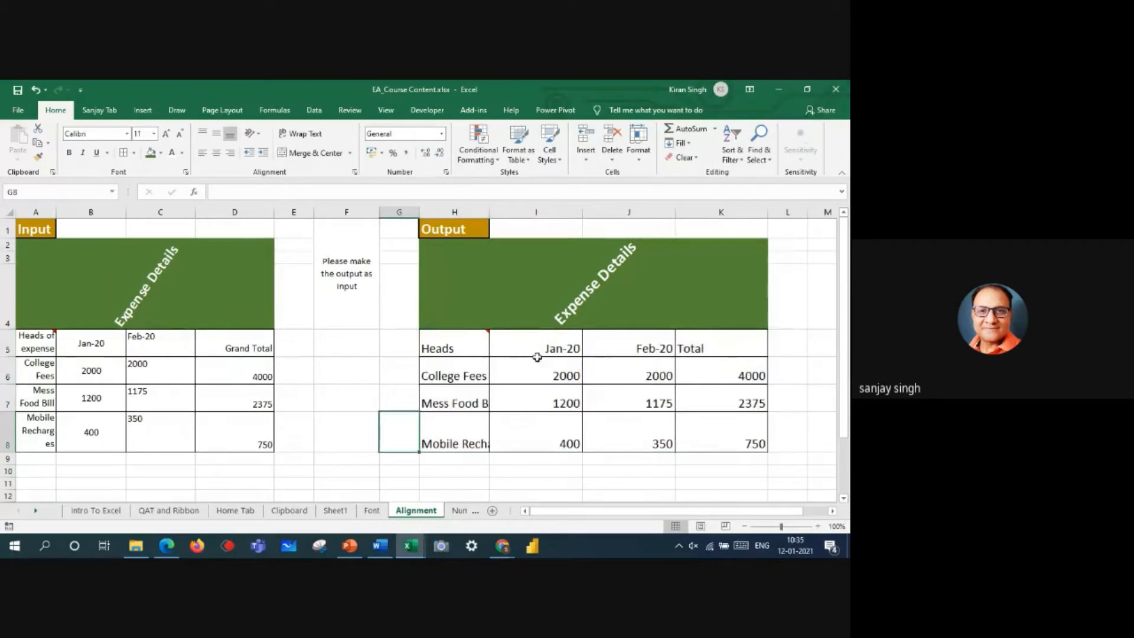
# Step: Add Thick Outside Borders around the output table range H5:K8
pyautogui.moveTo(473, 339); pyautogui.dragTo(727, 429)
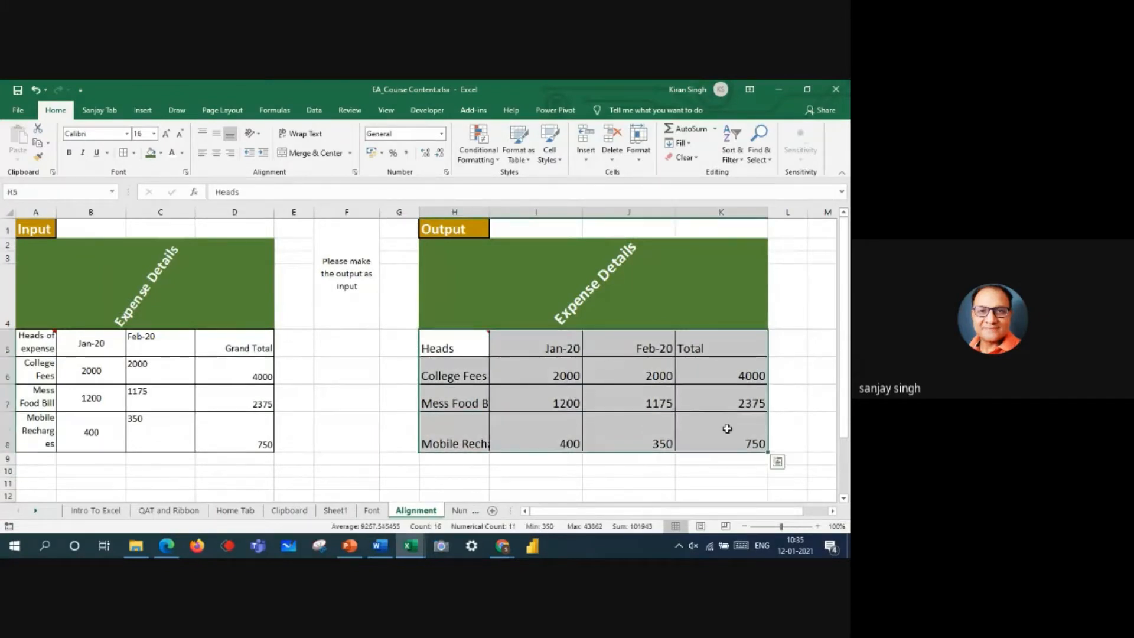
pyautogui.click(135, 154)
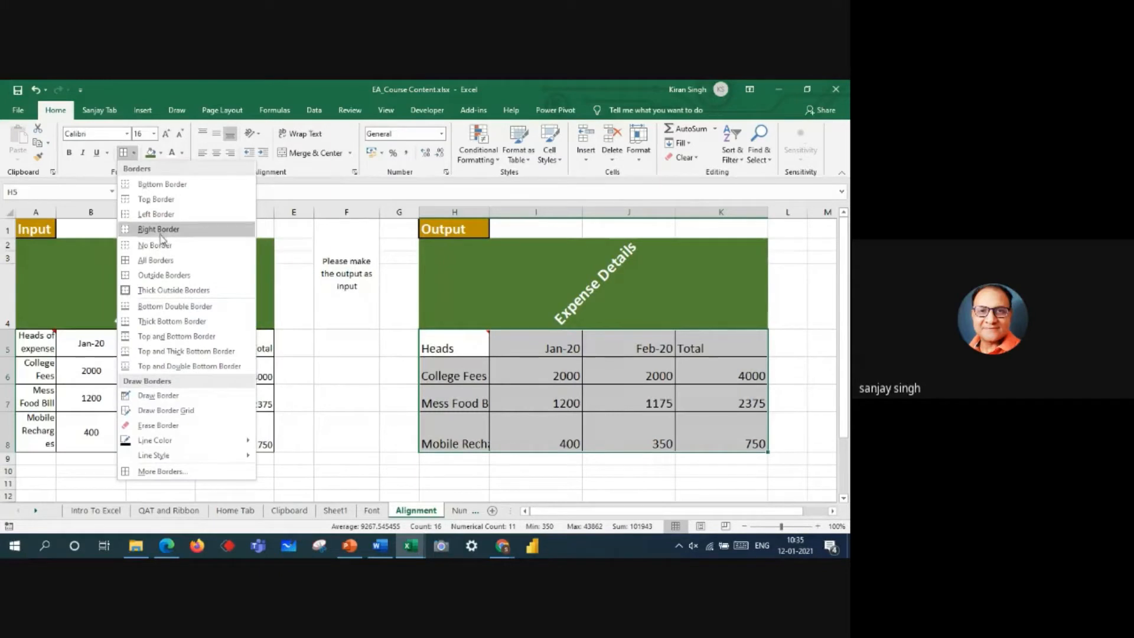
pyautogui.click(149, 290)
pyautogui.click(354, 434)
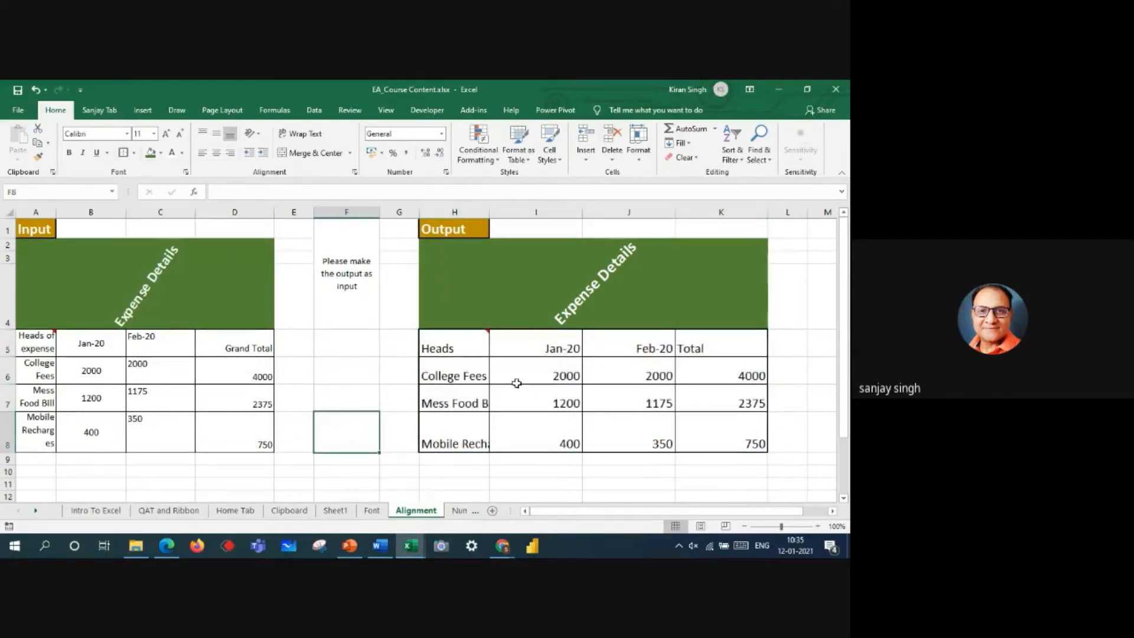
pyautogui.click(134, 152)
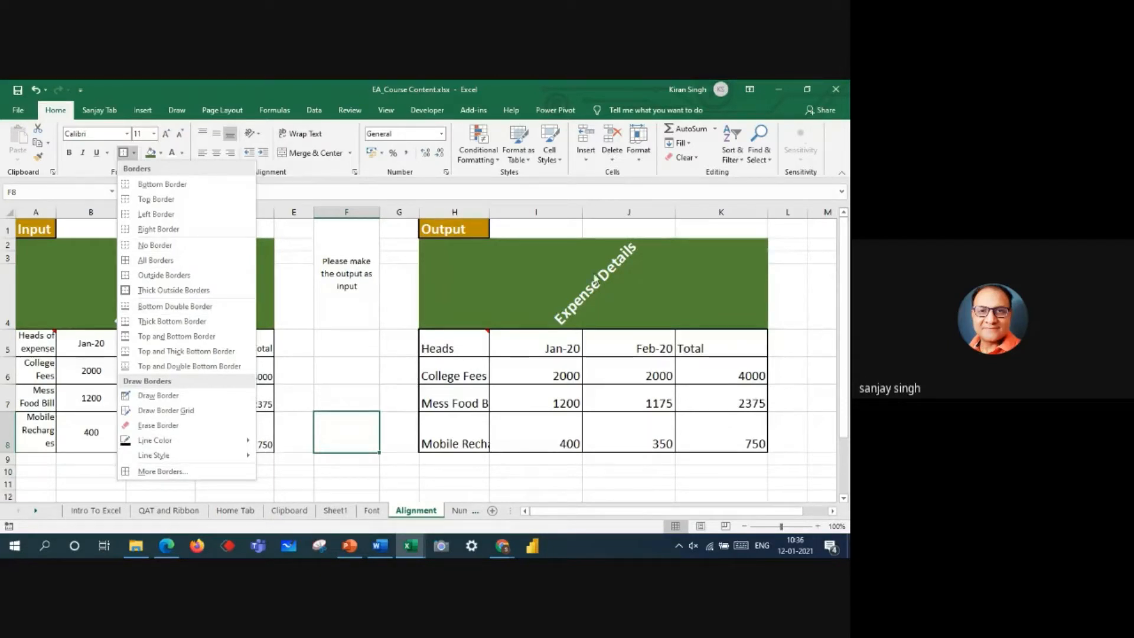
pyautogui.click(791, 255)
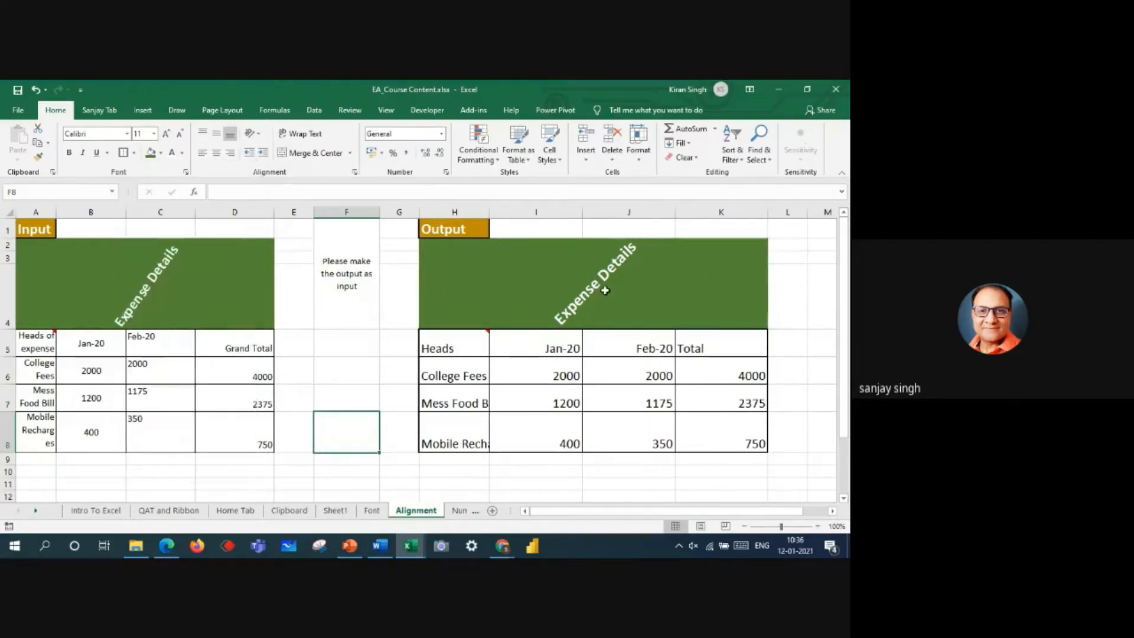
pyautogui.click(585, 286)
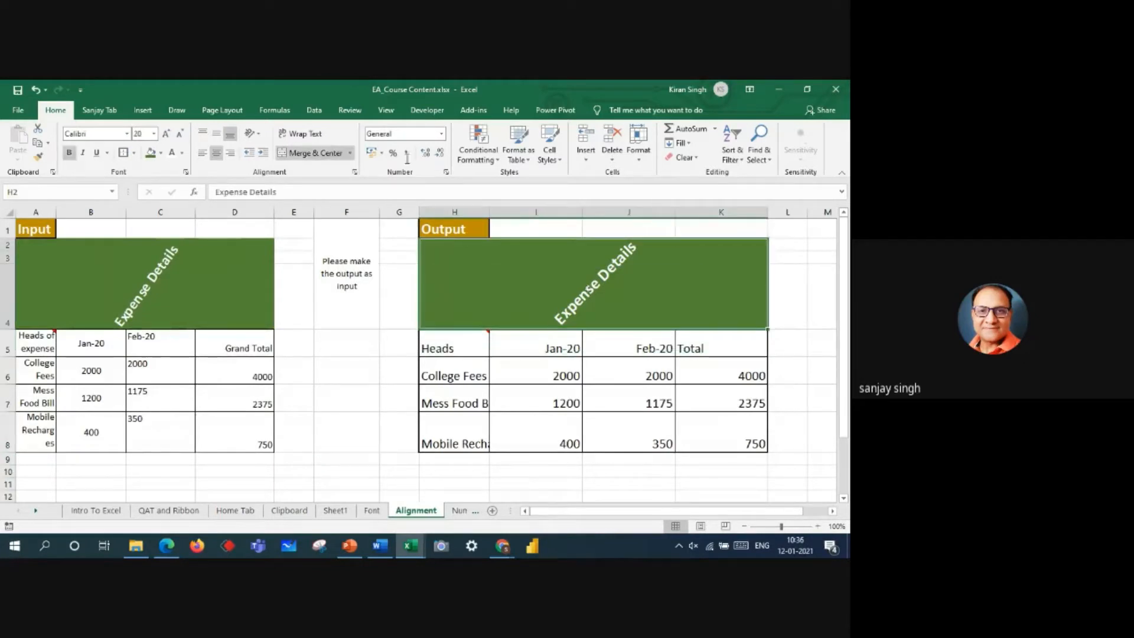
# Step: Wrap the text of the Mobile Recharges label in H8 after briefly trying a wider column H
pyautogui.click(455, 438)
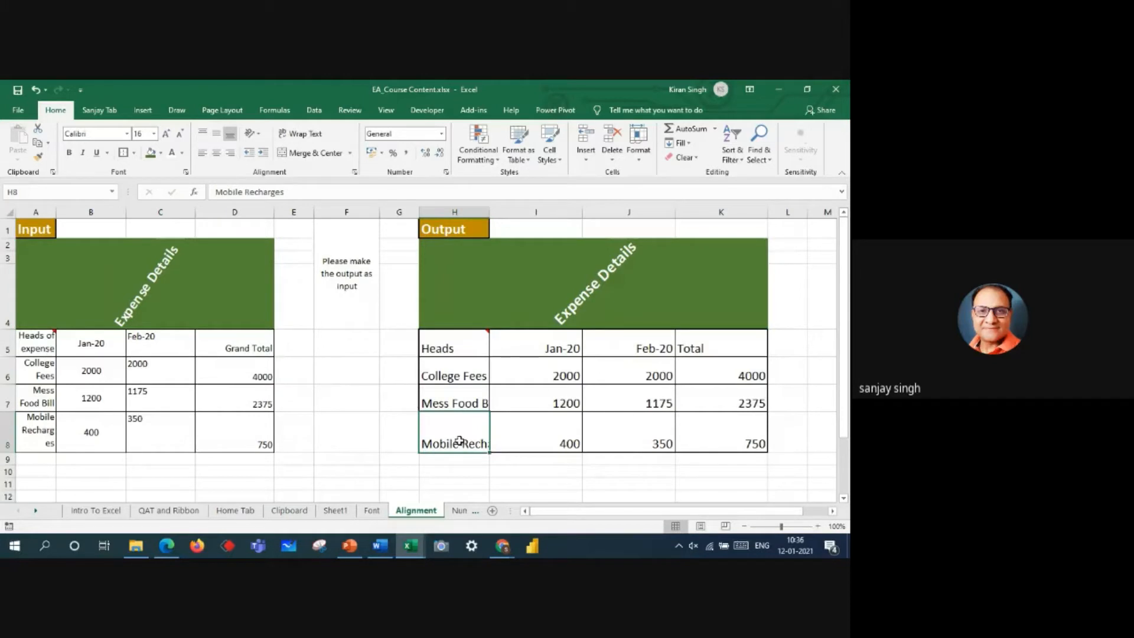
pyautogui.moveTo(490, 210)
pyautogui.mouseDown()
pyautogui.moveTo(562, 213)
pyautogui.moveTo(503, 208)
pyautogui.mouseUp()
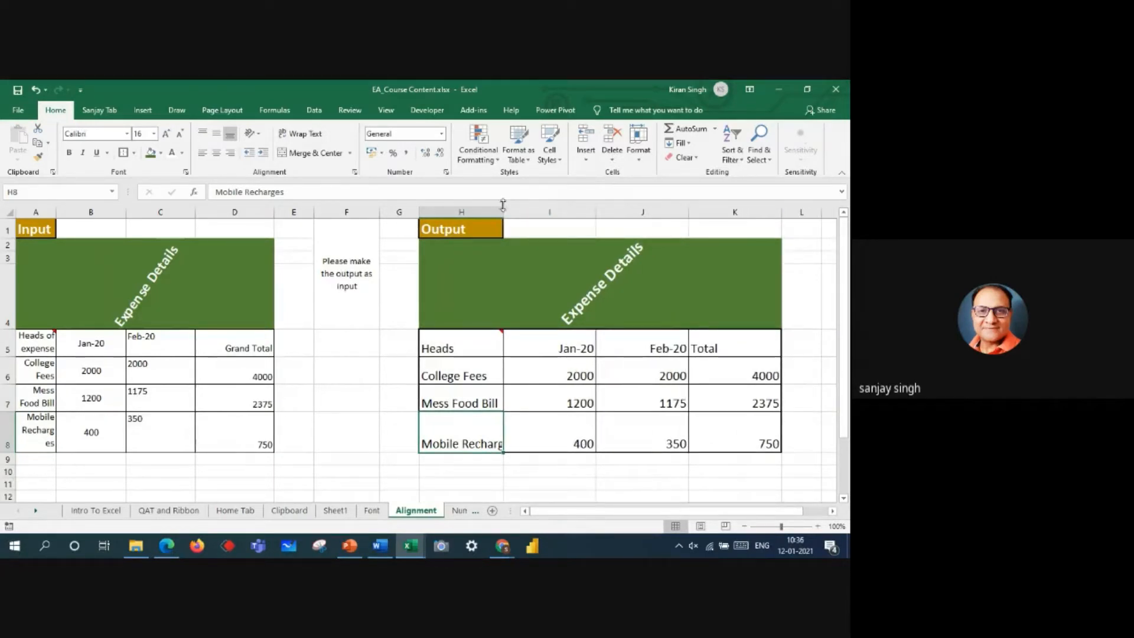
pyautogui.moveTo(503, 208); pyautogui.dragTo(489, 208)
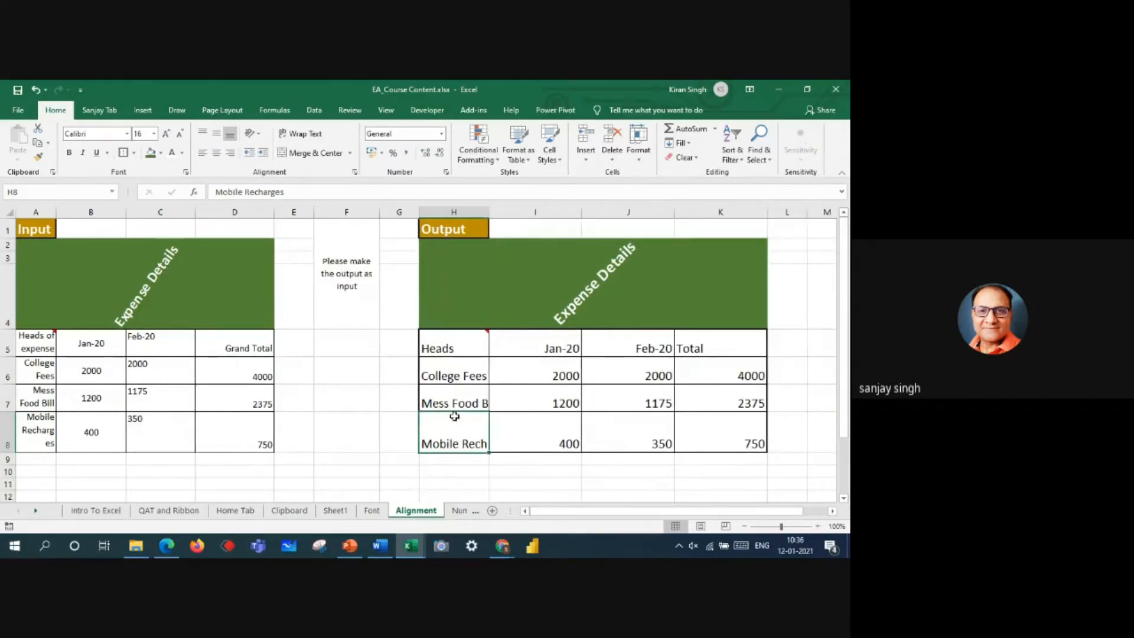
pyautogui.click(287, 135)
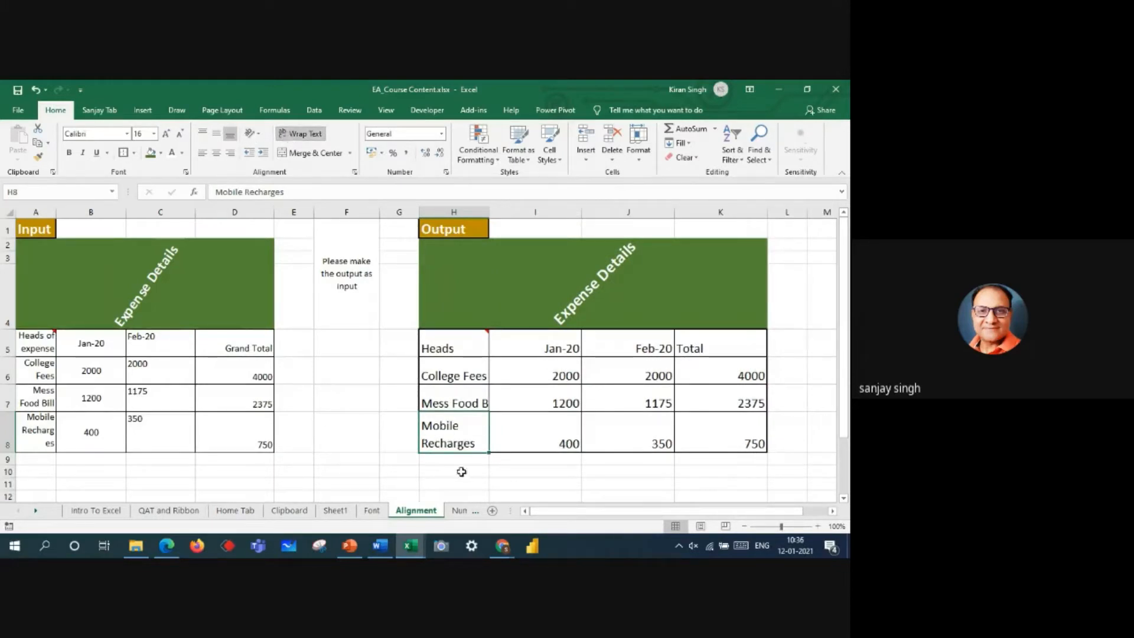
# Step: Wrap the text of the Mess Food Bill label in H7
pyautogui.click(451, 402)
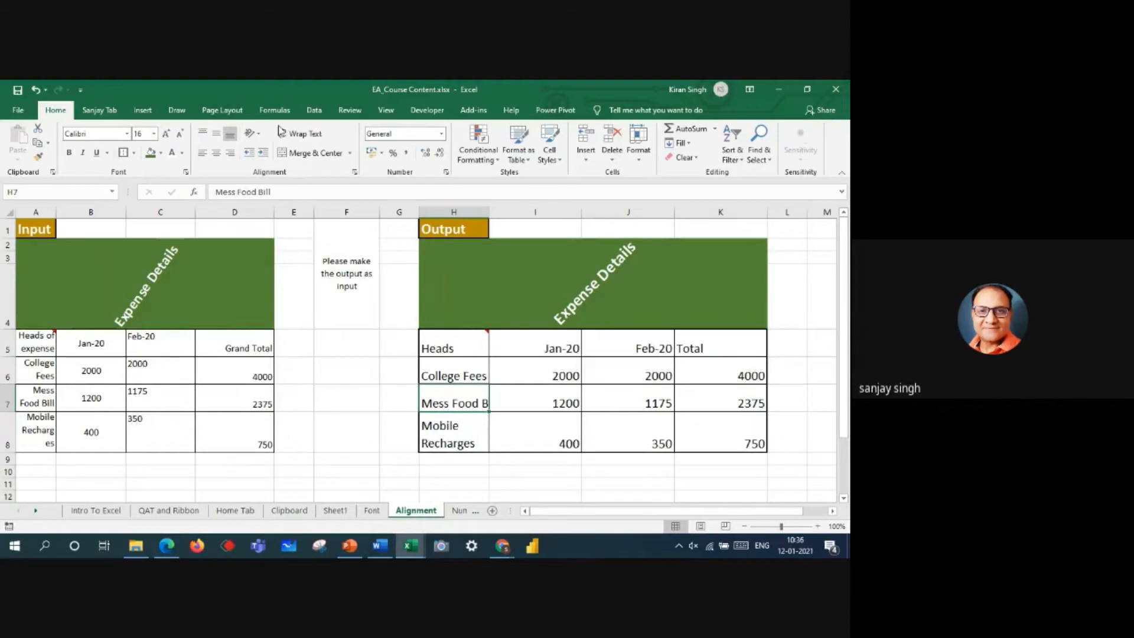
pyautogui.click(300, 138)
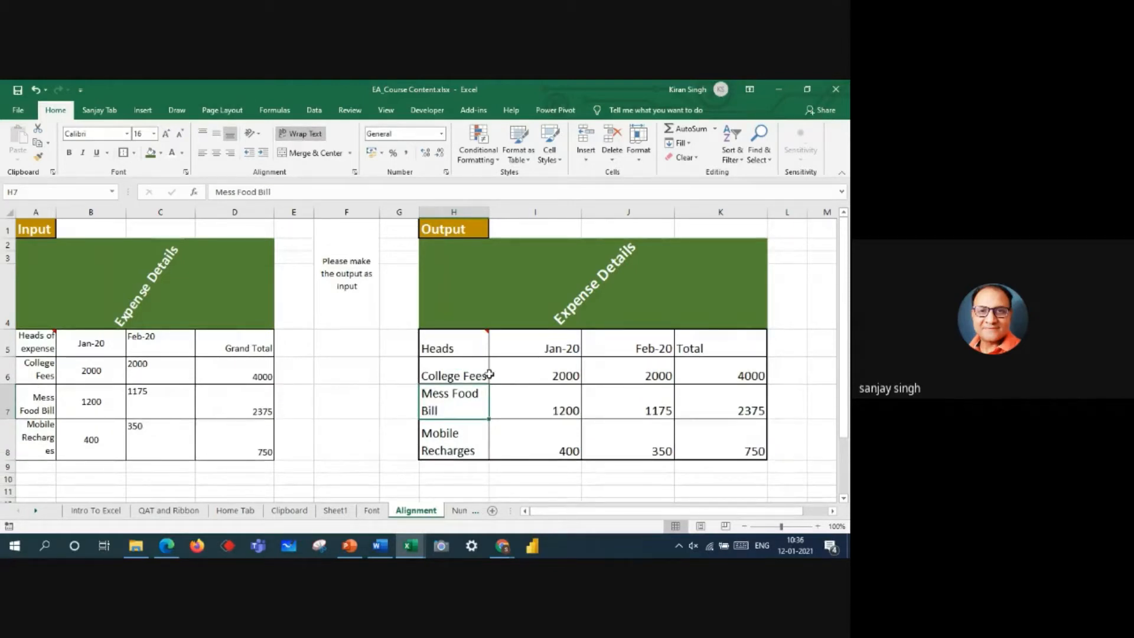
pyautogui.click(469, 376)
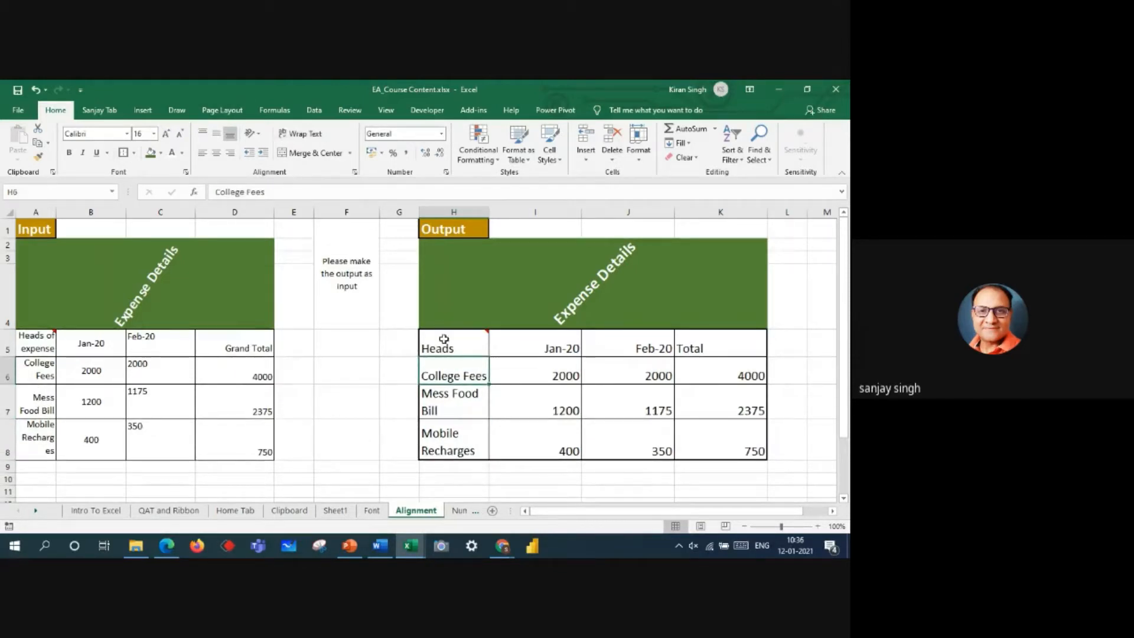
pyautogui.moveTo(451, 339); pyautogui.dragTo(454, 440)
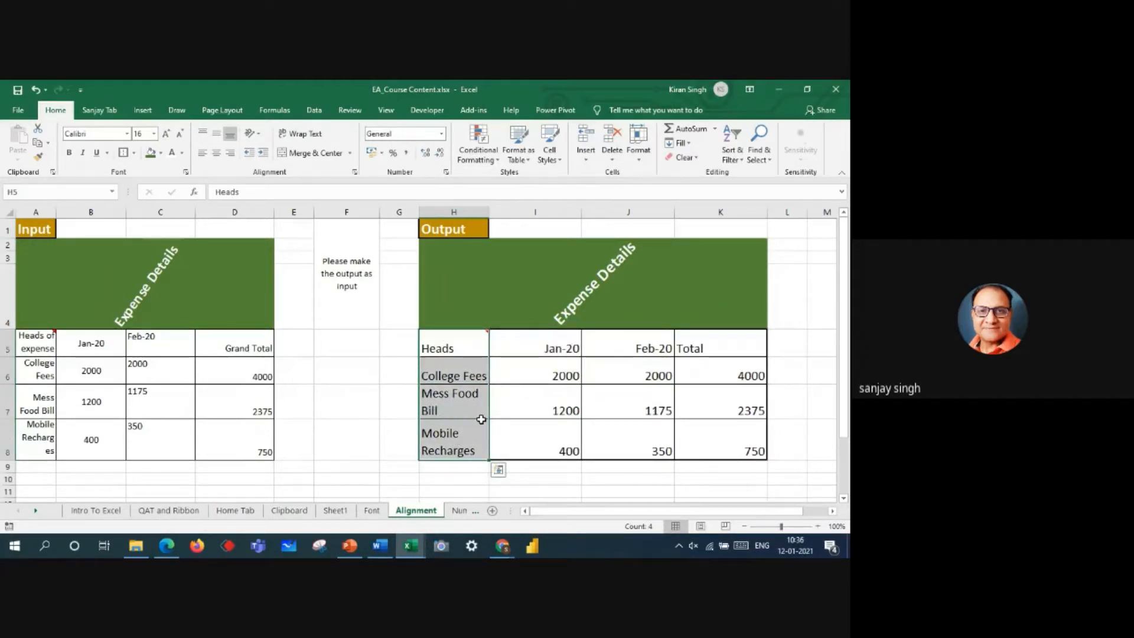
pyautogui.click(452, 439)
pyautogui.click(492, 477)
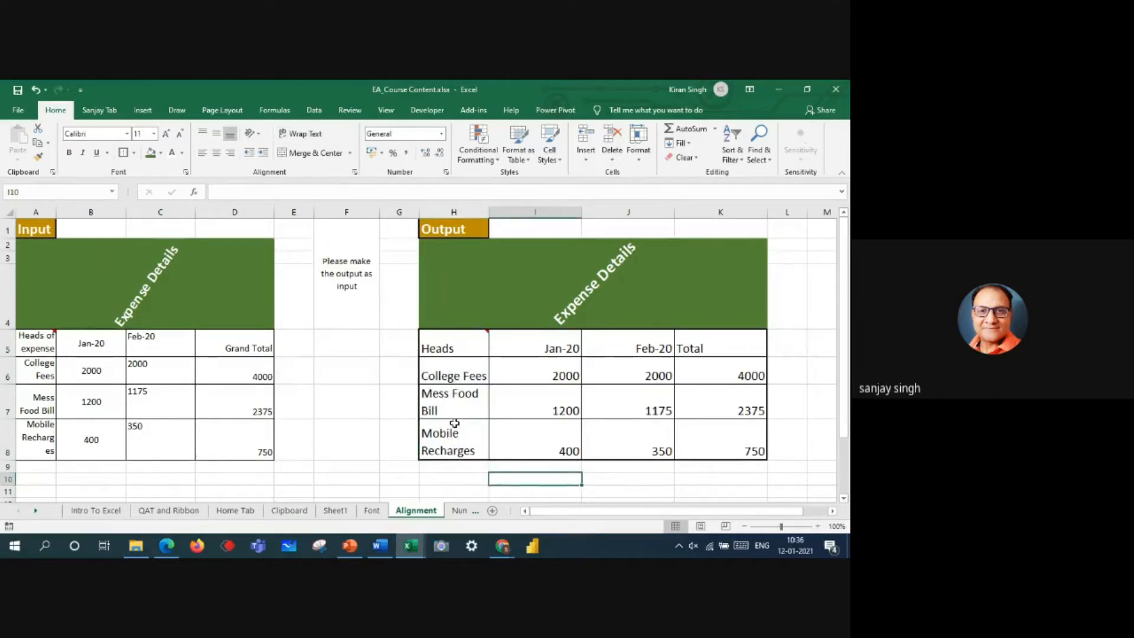
# Step: Turn off Wrap text and apply Shrink to fit to the expense labels in H5:H8
pyautogui.moveTo(440, 350); pyautogui.dragTo(456, 451)
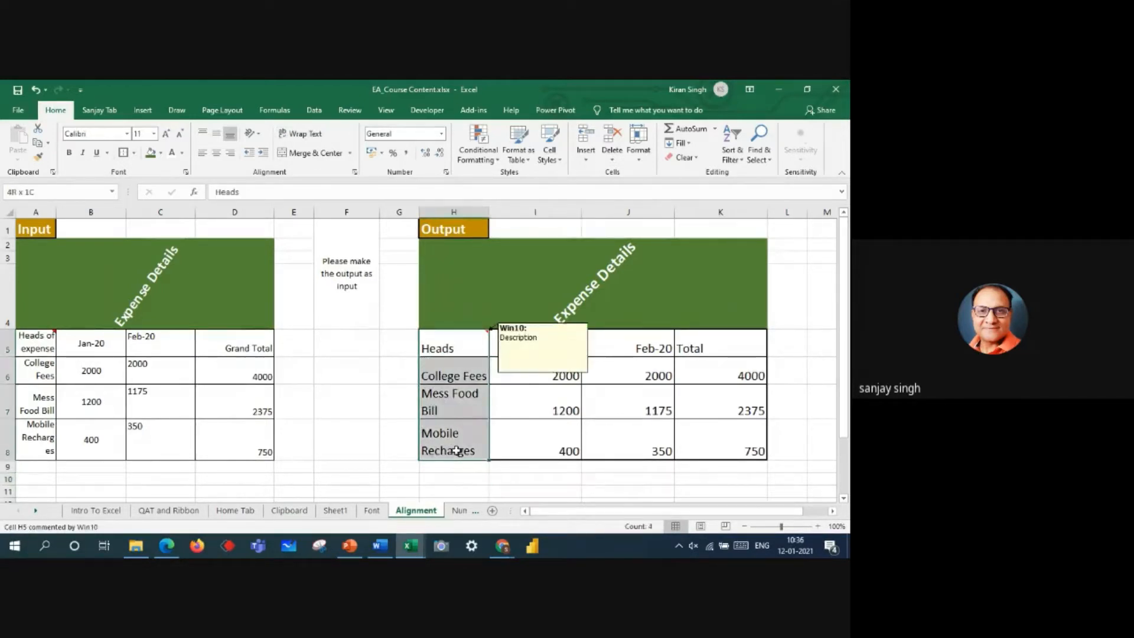
pyautogui.click(355, 173)
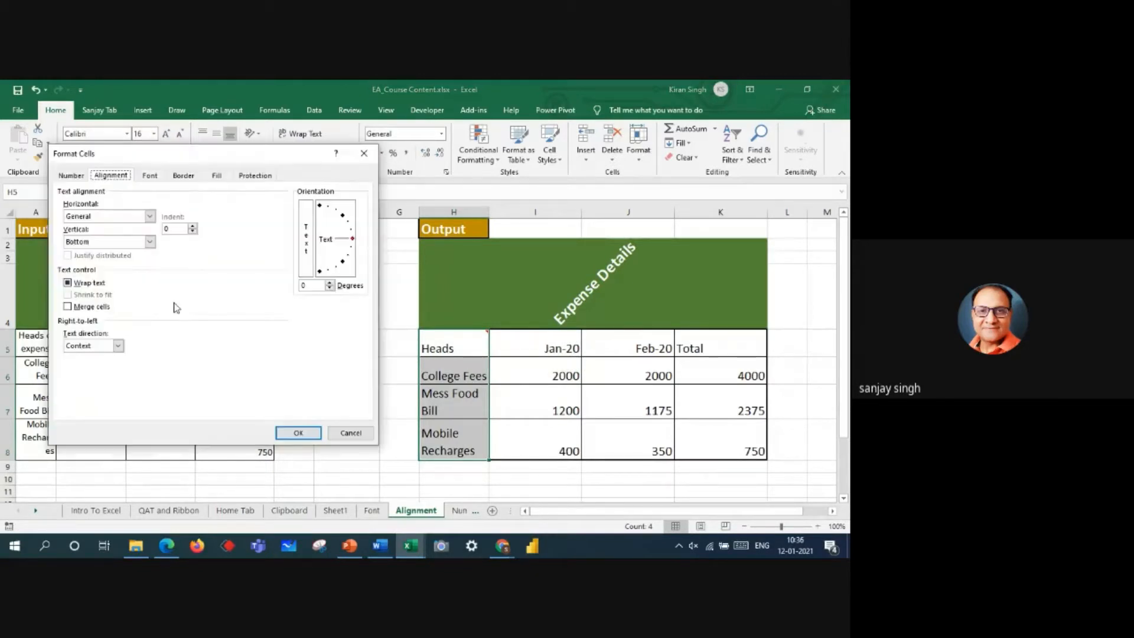
pyautogui.click(71, 287)
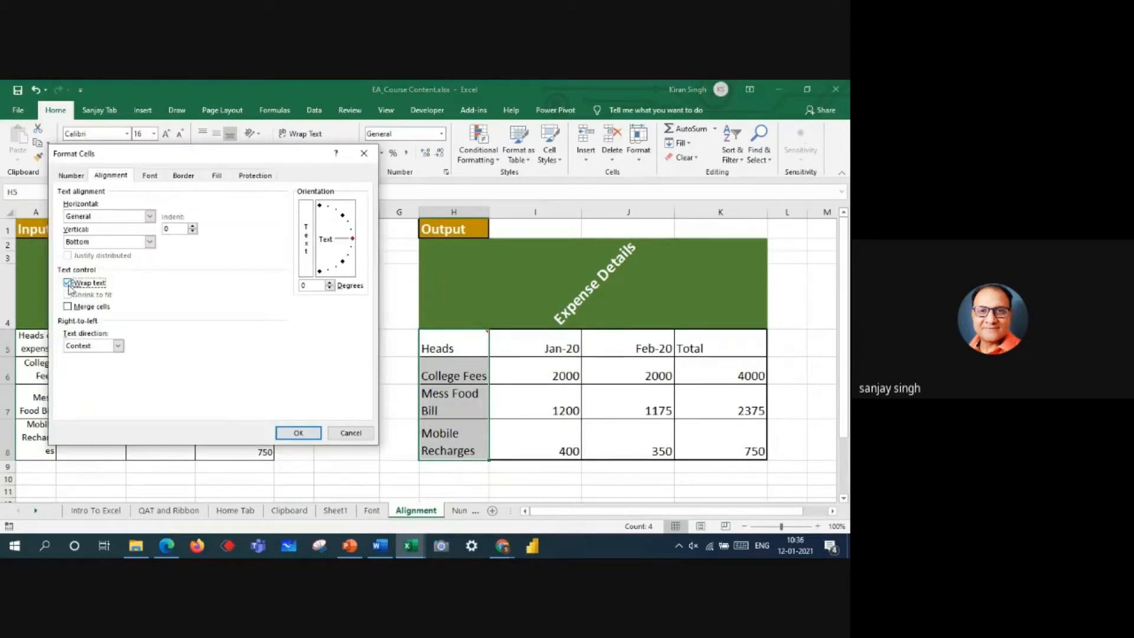
pyautogui.click(68, 295)
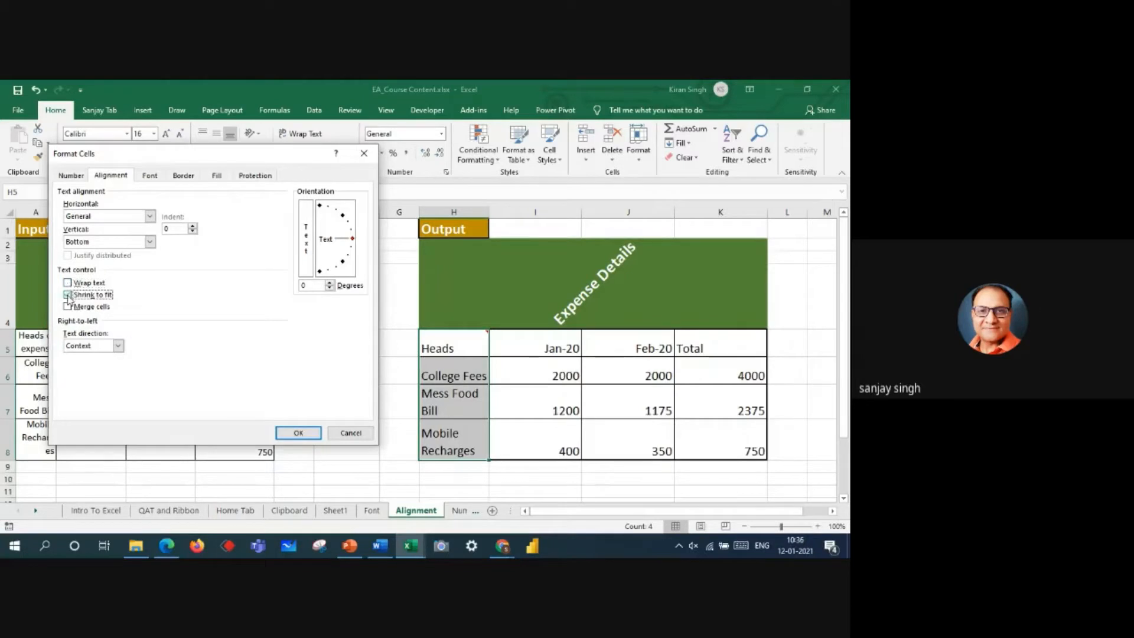
pyautogui.click(298, 433)
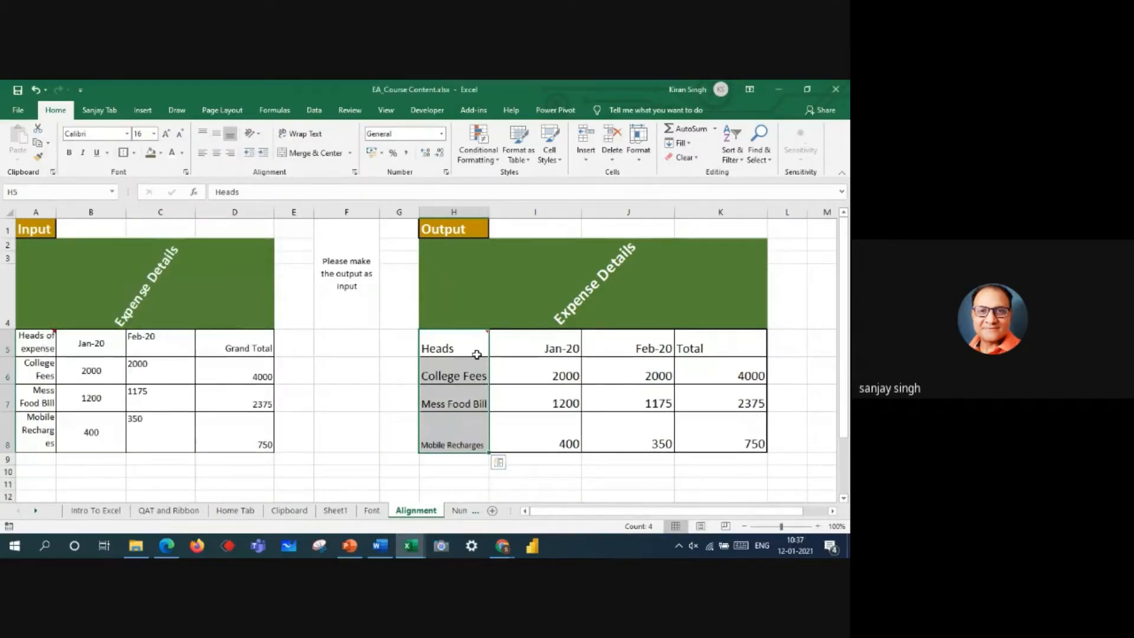
# Step: Check how each expense label in H5:H8 fits the width of its cell
pyautogui.click(447, 440)
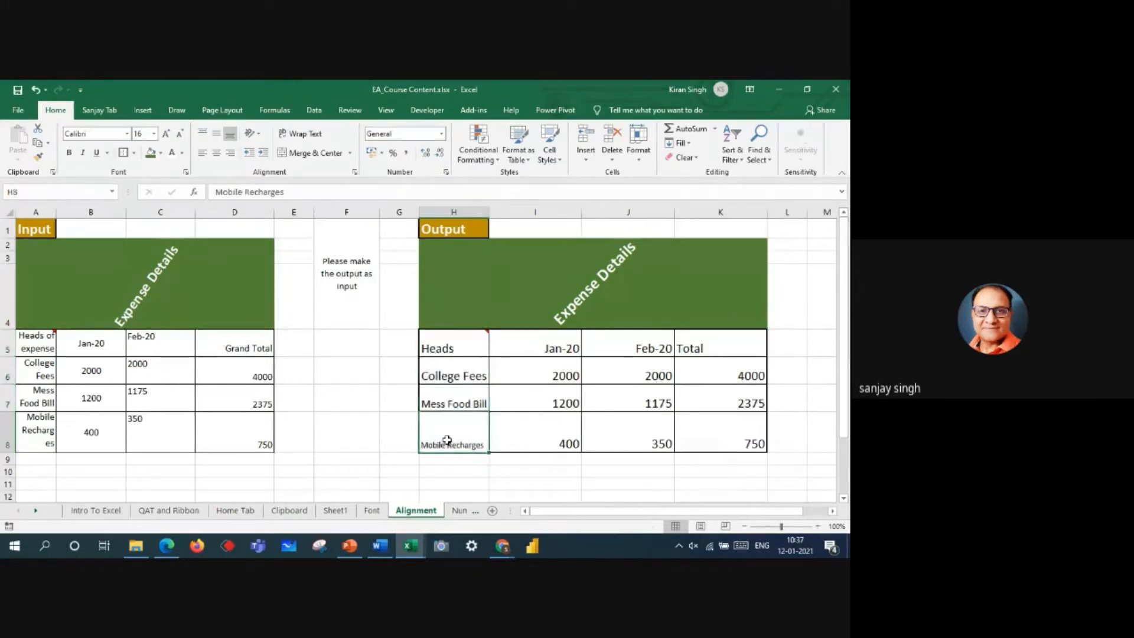
pyautogui.click(444, 352)
pyautogui.click(448, 372)
pyautogui.click(452, 402)
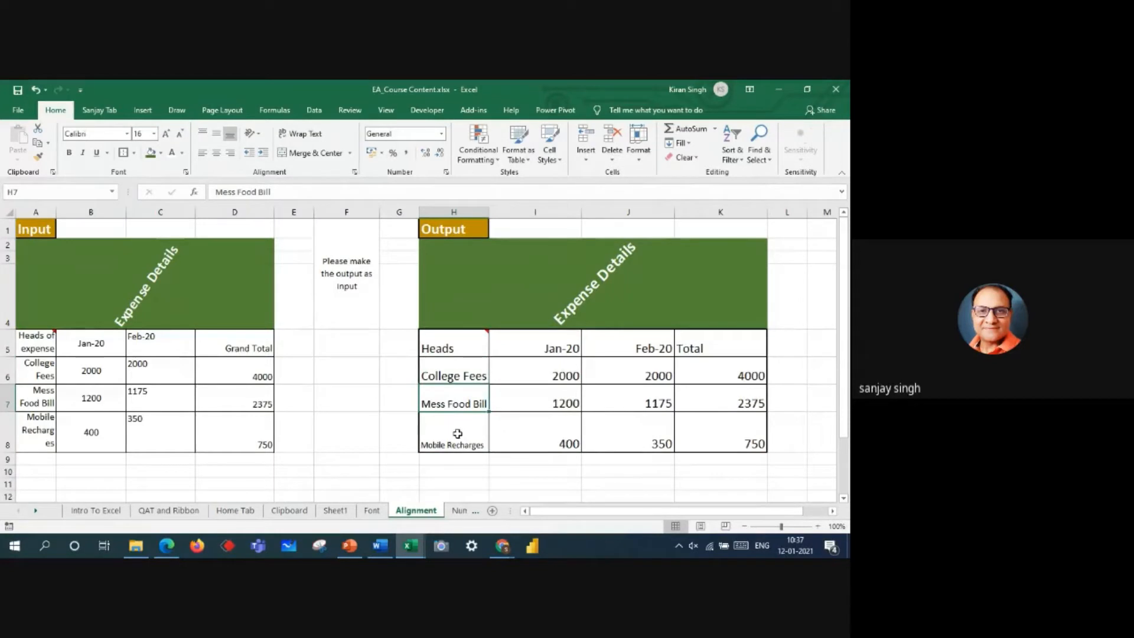
pyautogui.click(457, 434)
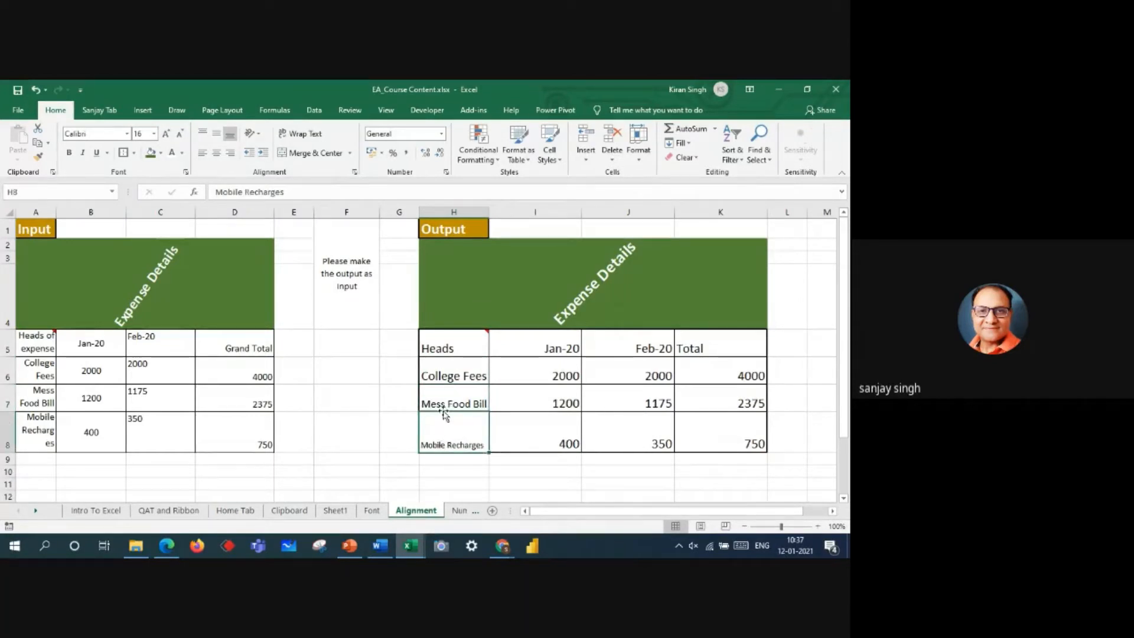
pyautogui.moveTo(445, 348); pyautogui.dragTo(459, 432)
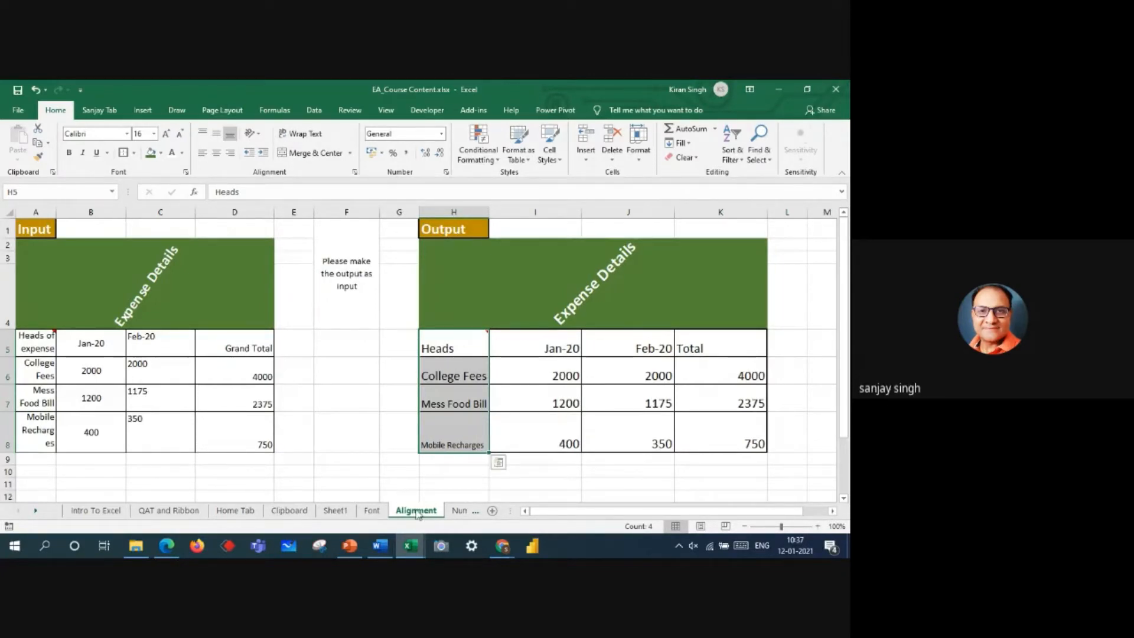
# Step: Widen the sheet name area and switch to the Number sheet
pyautogui.moveTo(506, 504); pyautogui.dragTo(591, 509)
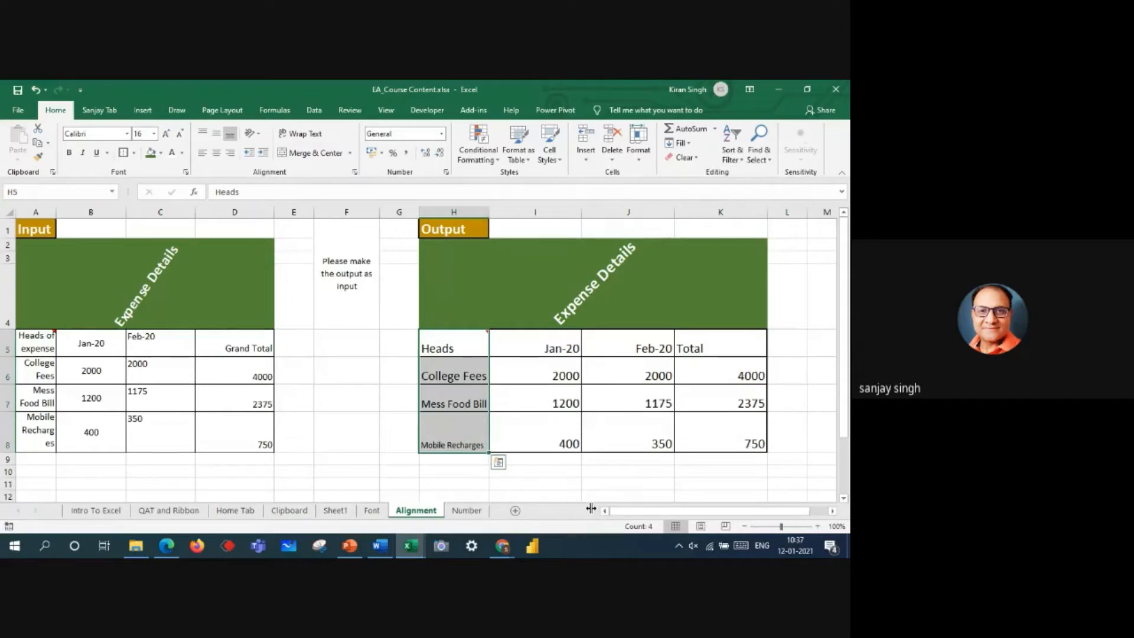
pyautogui.click(466, 510)
pyautogui.click(484, 358)
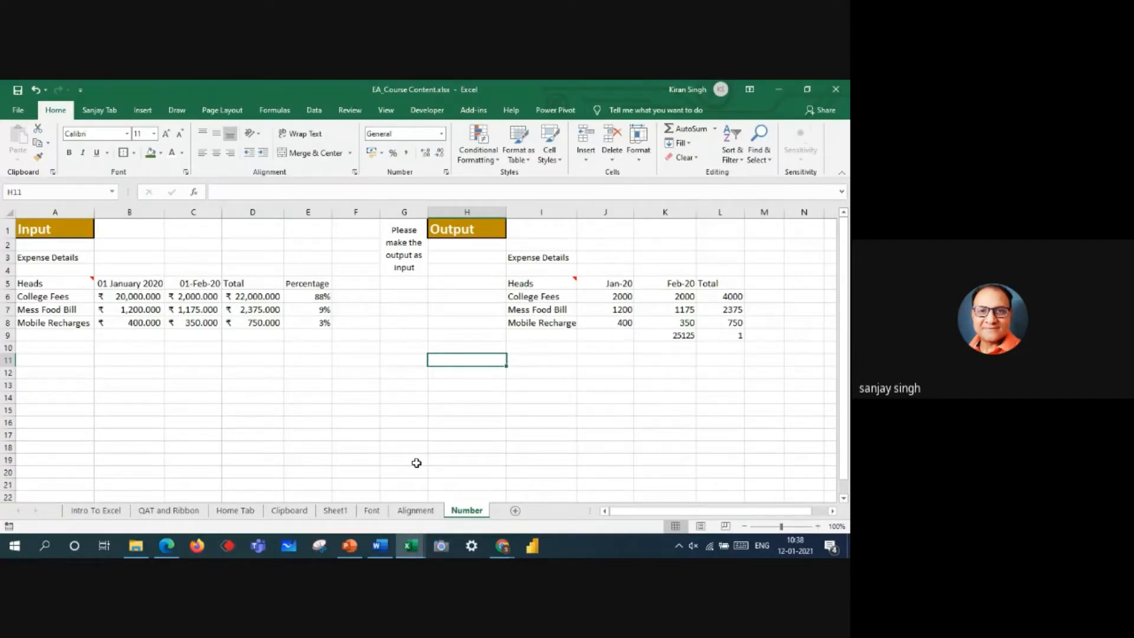
# Step: Enter a sample first name as text in B12 and the number 25000 in B13
pyautogui.click(127, 376)
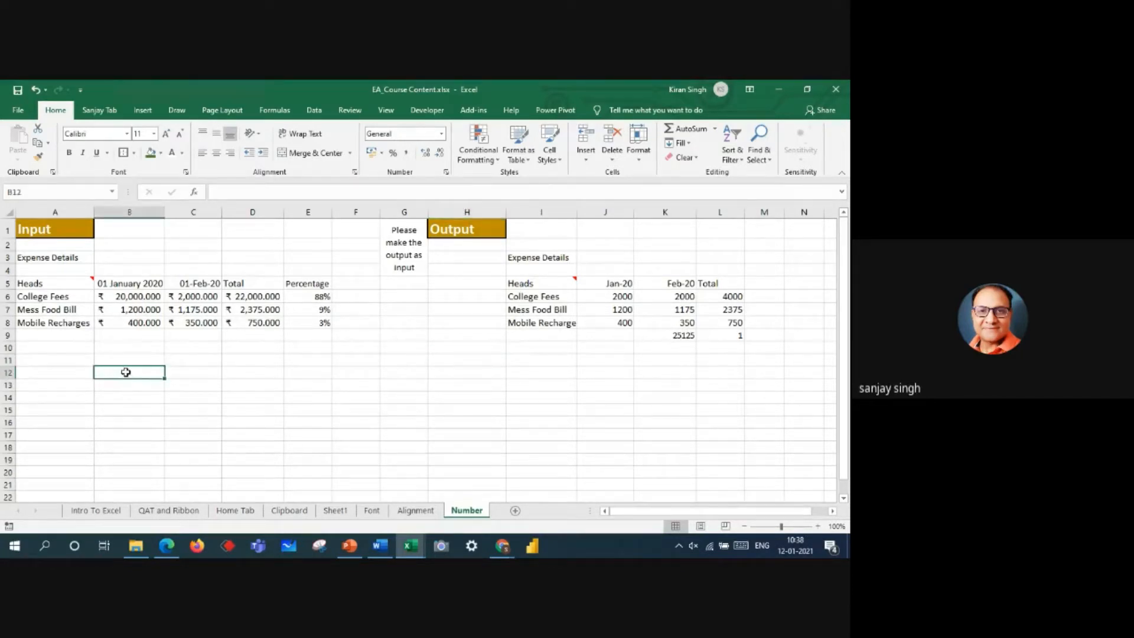
pyautogui.write('ram')
pyautogui.hotkey('ctrl', 'Return')
pyautogui.click(113, 385)
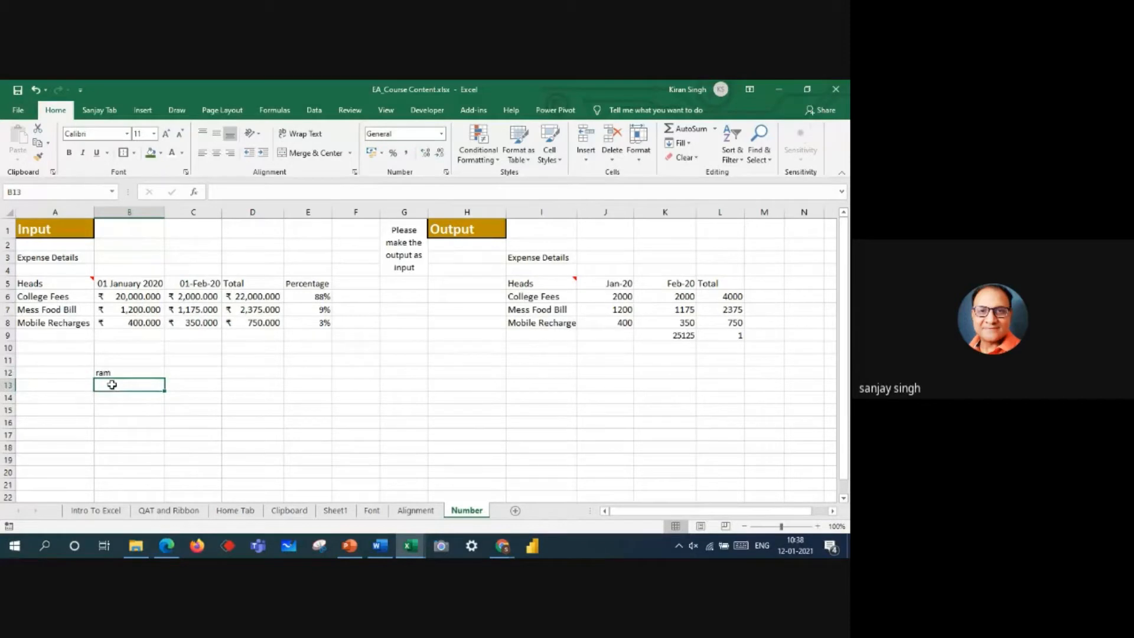
pyautogui.write('250000')
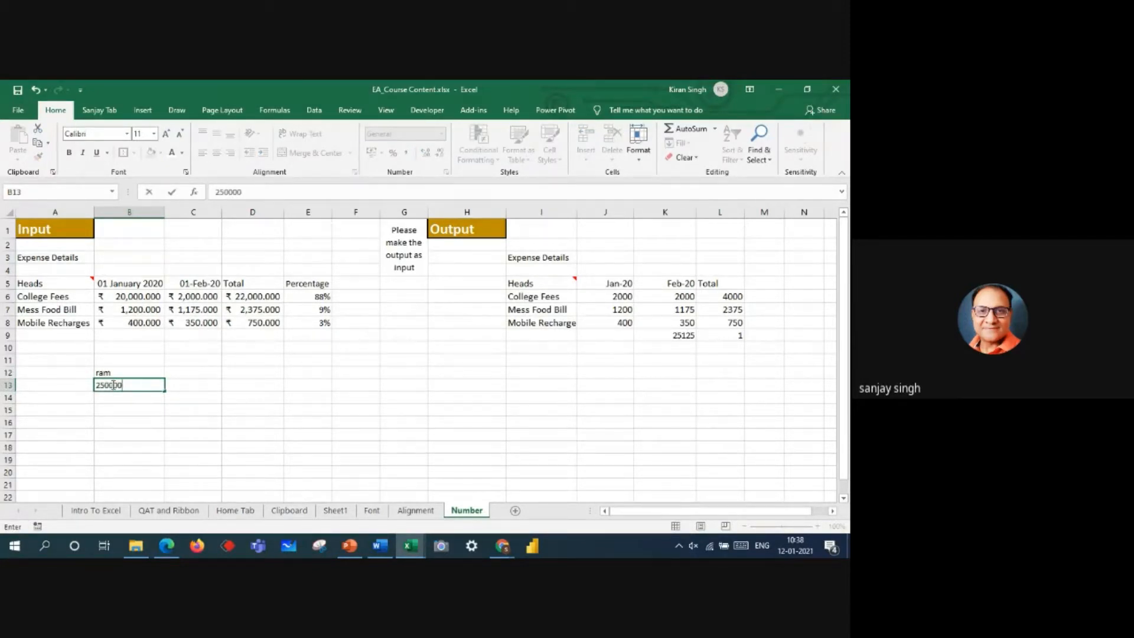
pyautogui.press('Return')
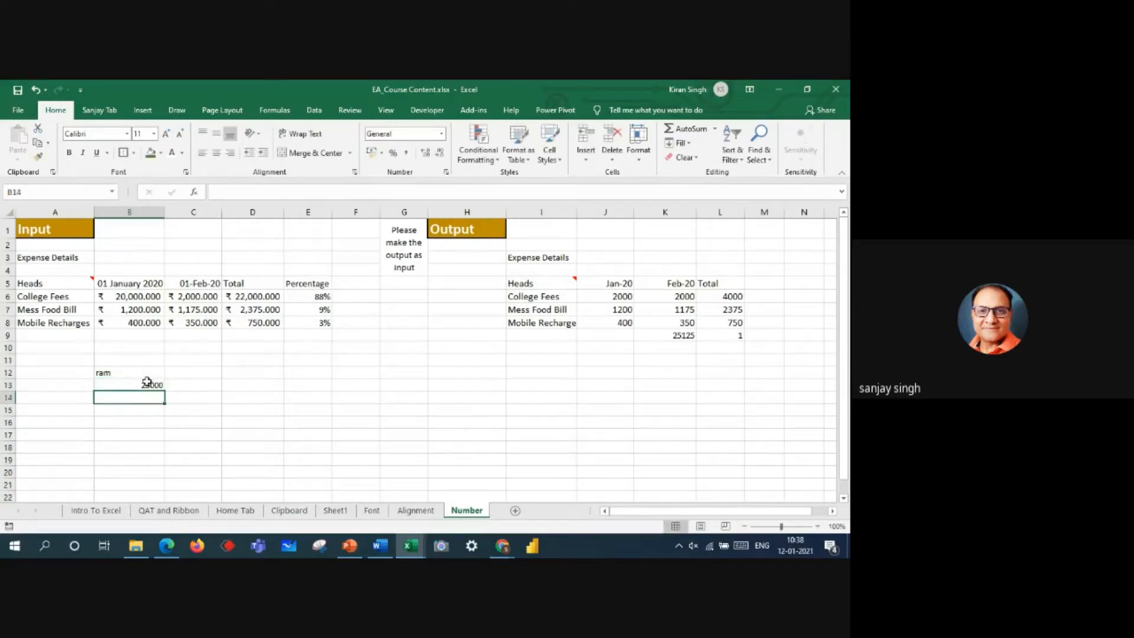
pyautogui.click(146, 385)
# Step: Enter the date as 1st Jan 2021 in B14, beneath the sample number
pyautogui.click(126, 397)
pyautogui.write('1st J')
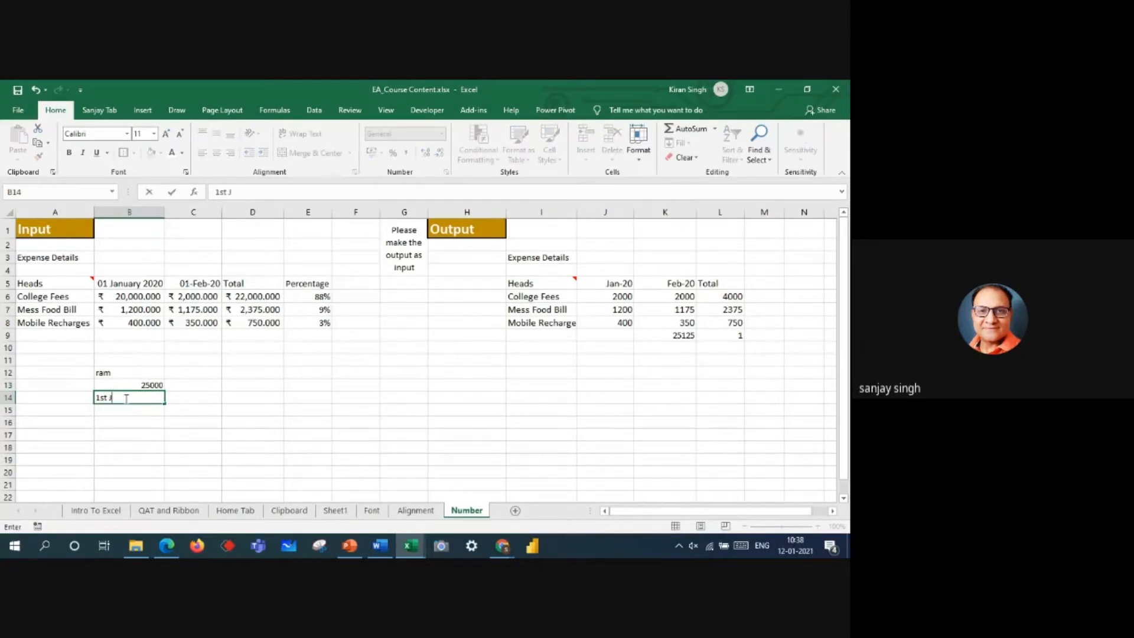
pyautogui.write('an 2010')
pyautogui.press('BackSpace')
pyautogui.write('21')
pyautogui.press('Return')
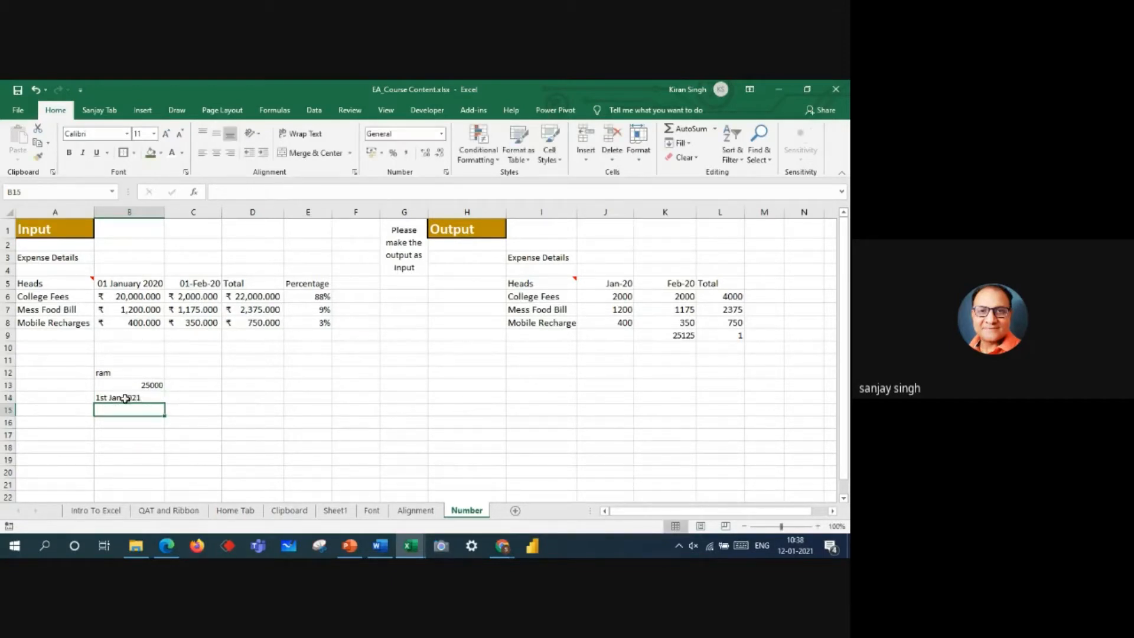
# Step: Compare how the sample text, number and date entries in B12:B14 are aligned in their cells
pyautogui.click(142, 397)
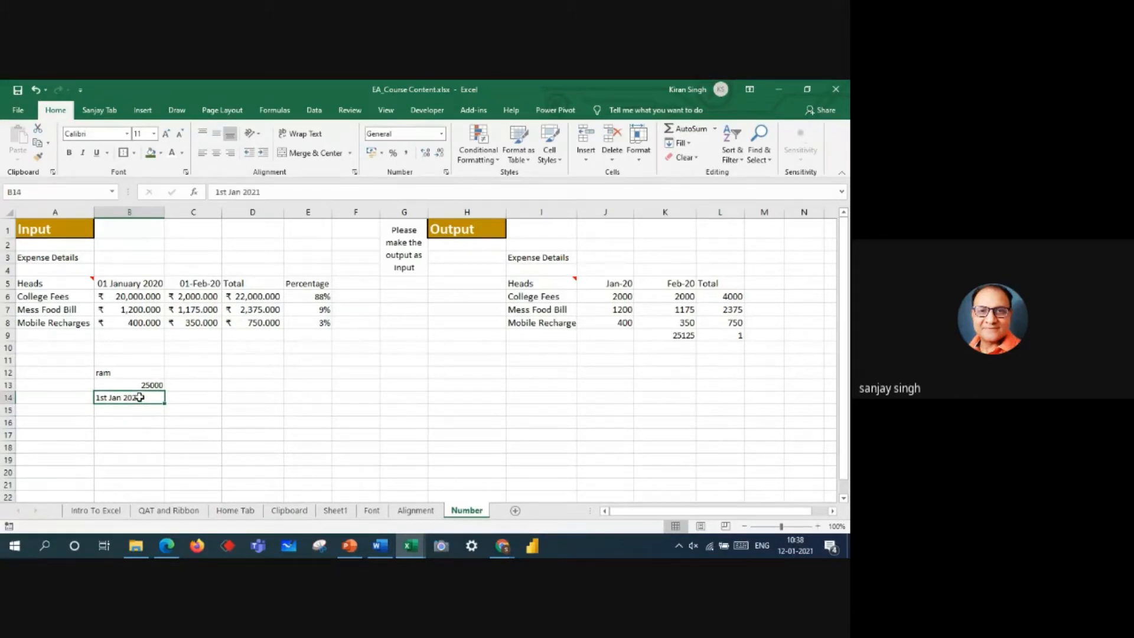
pyautogui.click(291, 422)
pyautogui.click(119, 372)
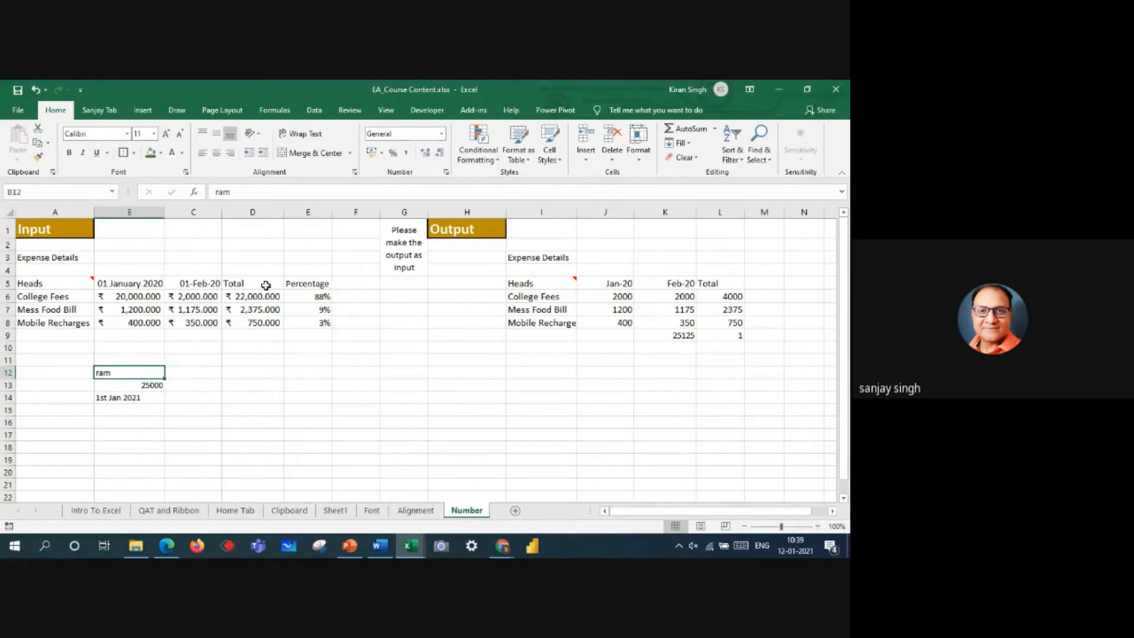
pyautogui.click(137, 385)
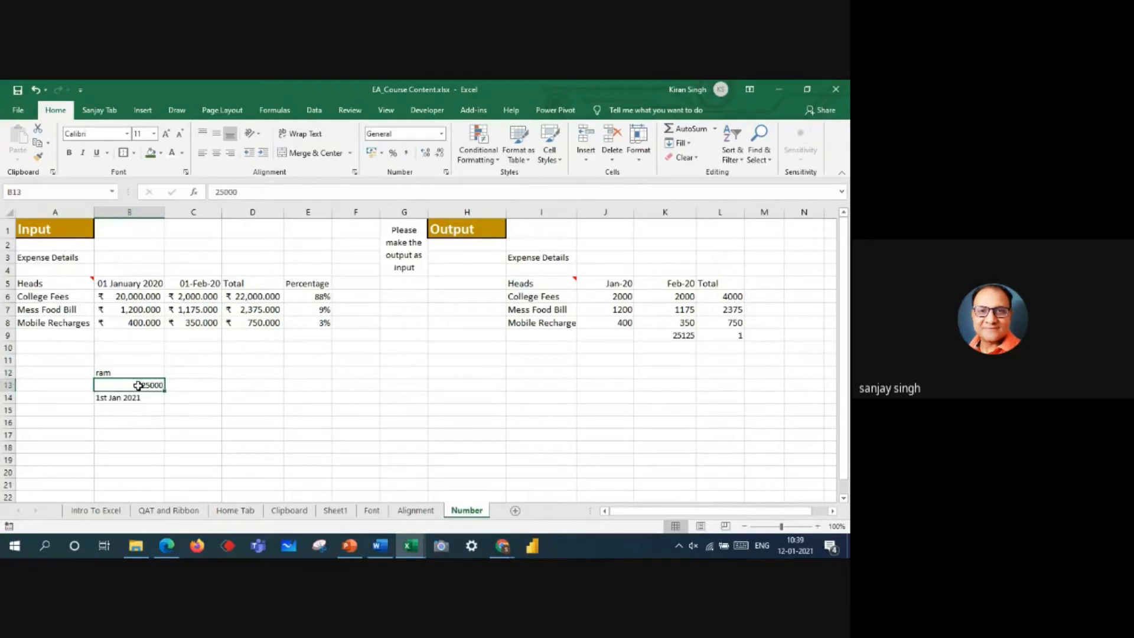
pyautogui.click(126, 396)
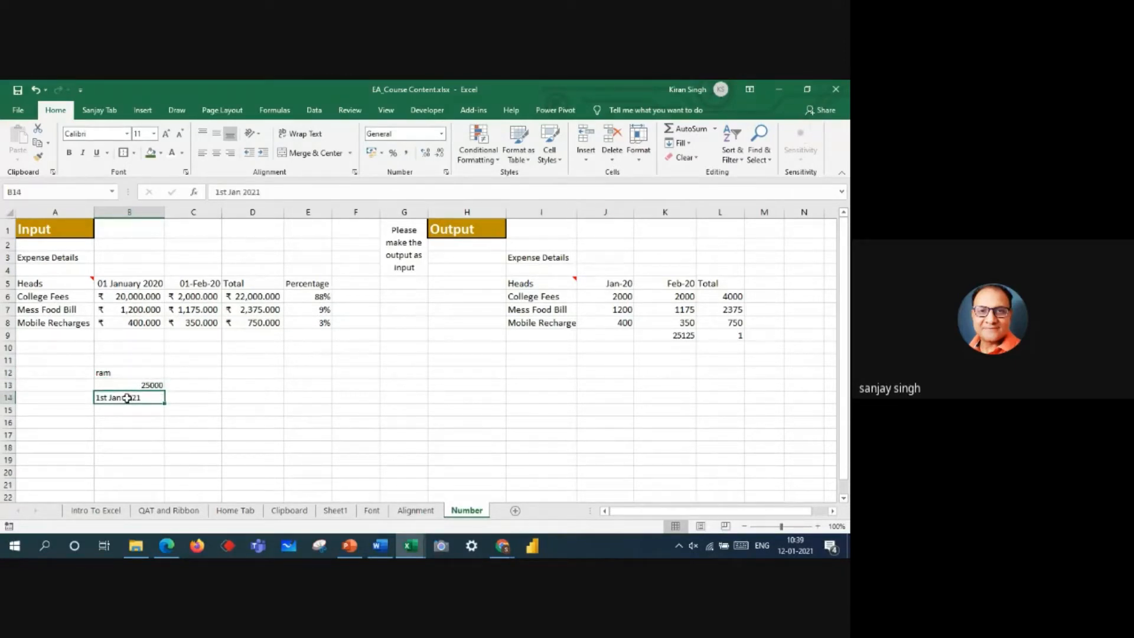
# Step: Examine the number formats of the date headings in B5 and C5 and review the available formats for B5
pyautogui.click(138, 283)
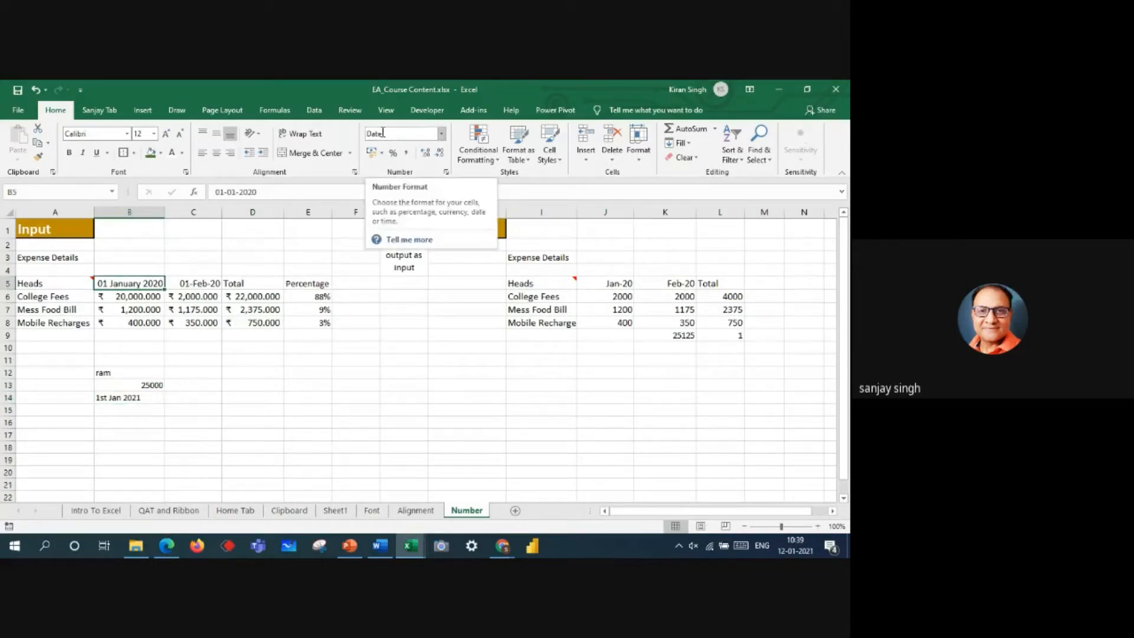
pyautogui.click(194, 283)
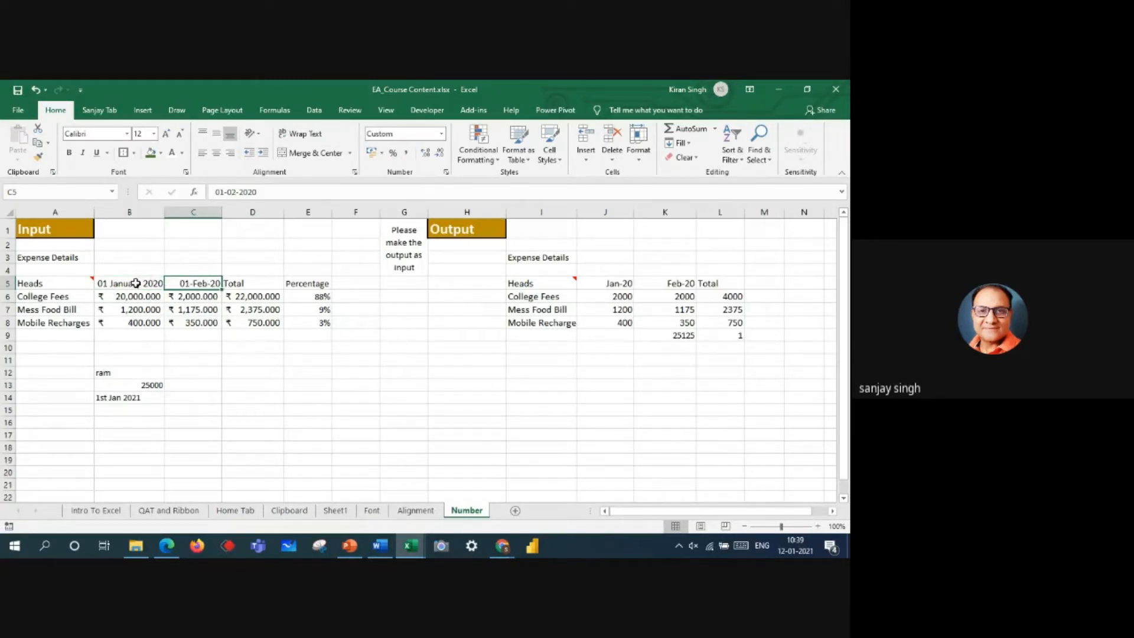
pyautogui.click(135, 283)
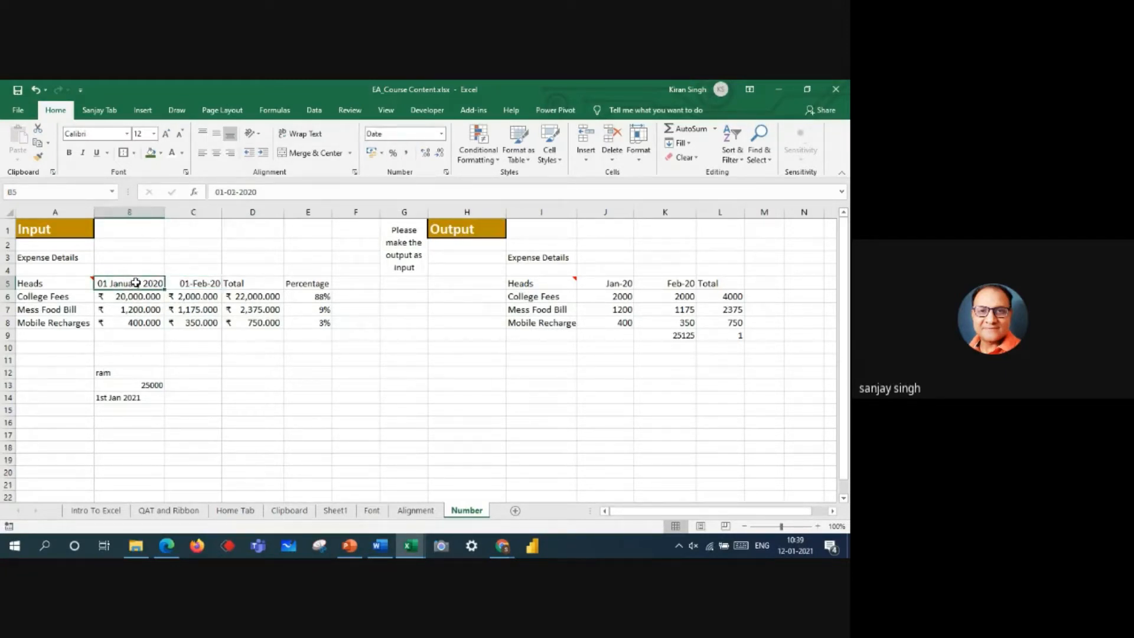
pyautogui.click(442, 138)
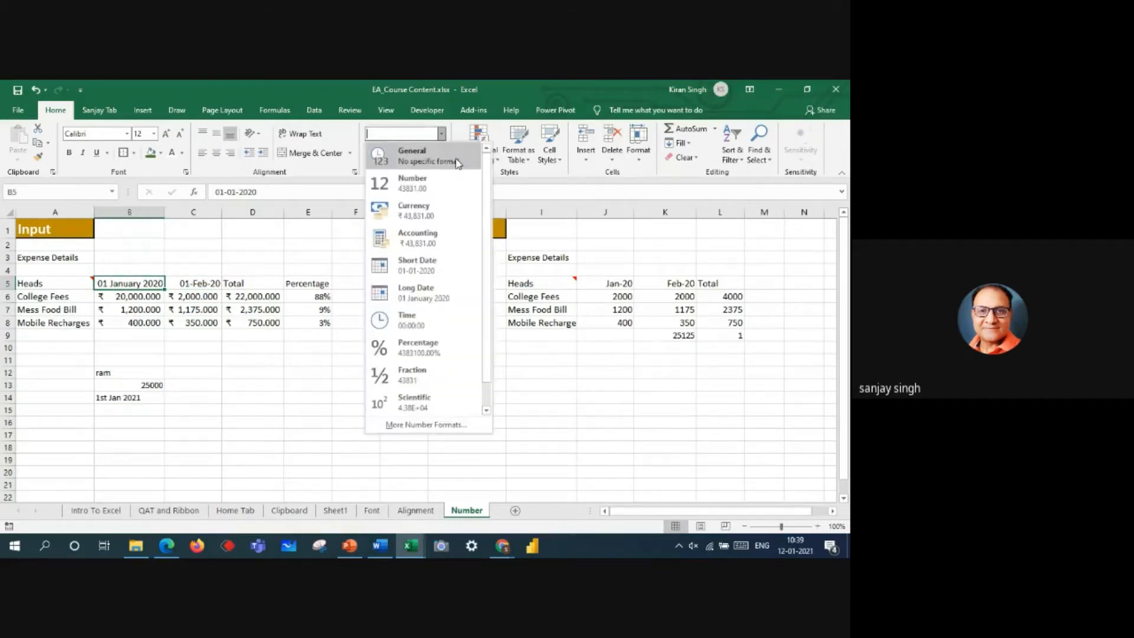
pyautogui.scroll(-1, 483, 263)
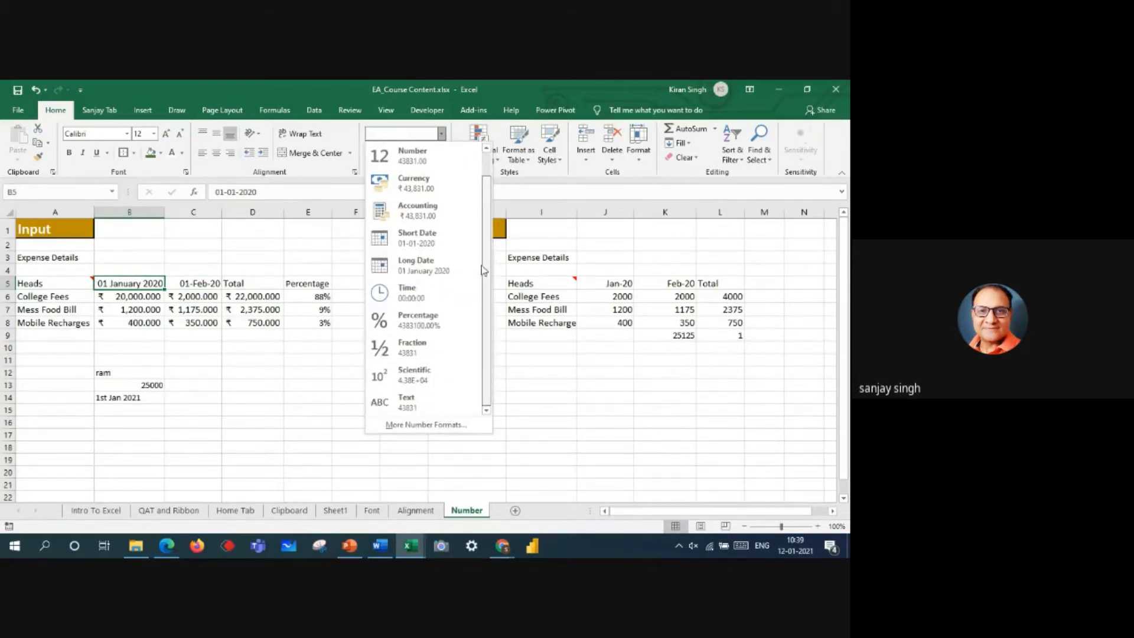
pyautogui.scroll(1, 479, 177)
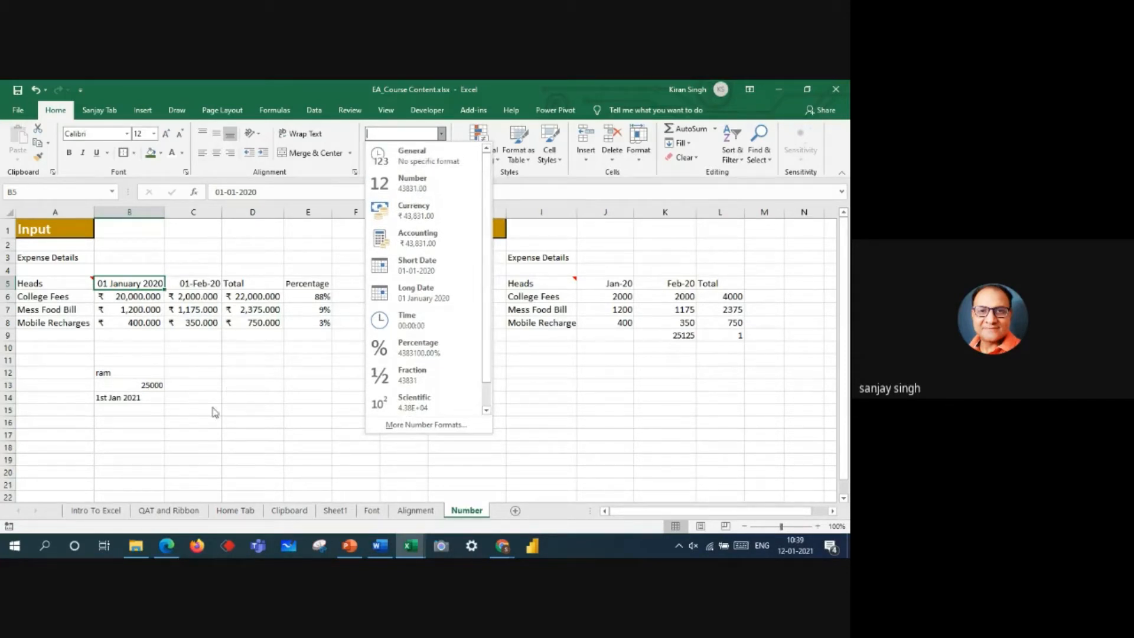
pyautogui.click(127, 421)
# Step: Apply the Short Date format to the 1st Jan 2021 entry in B14
pyautogui.click(129, 398)
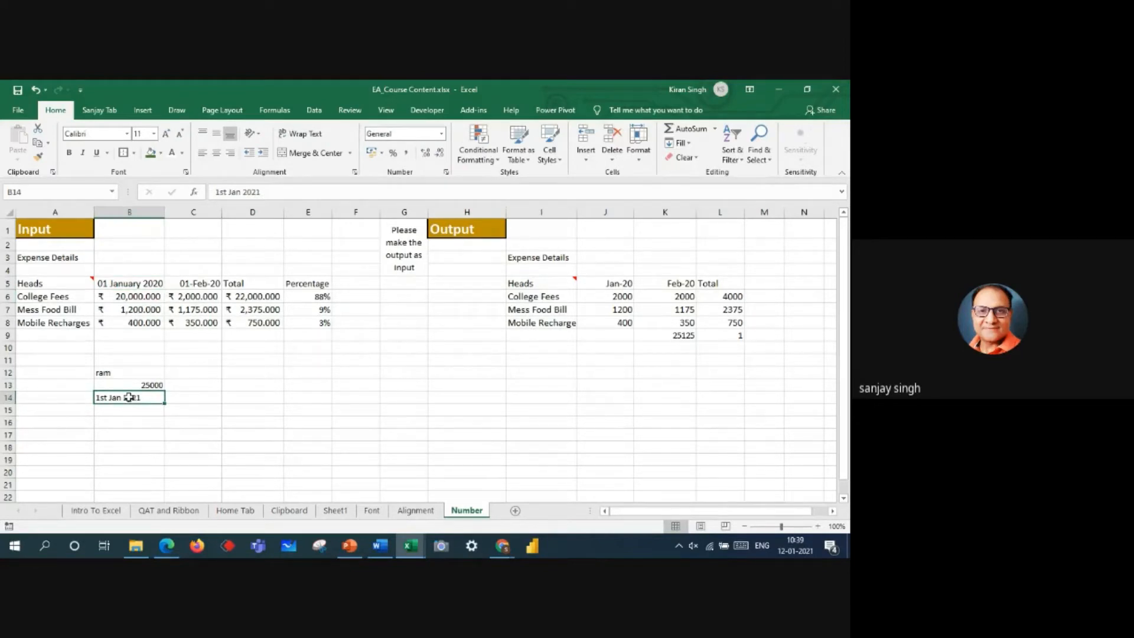
pyautogui.click(441, 134)
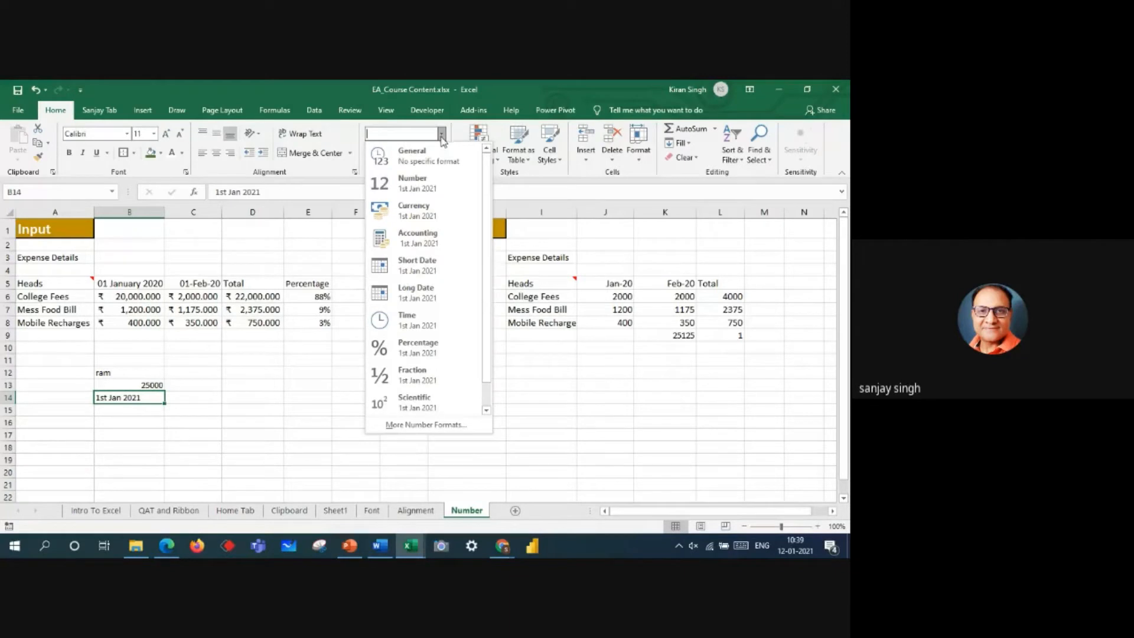
pyautogui.click(426, 263)
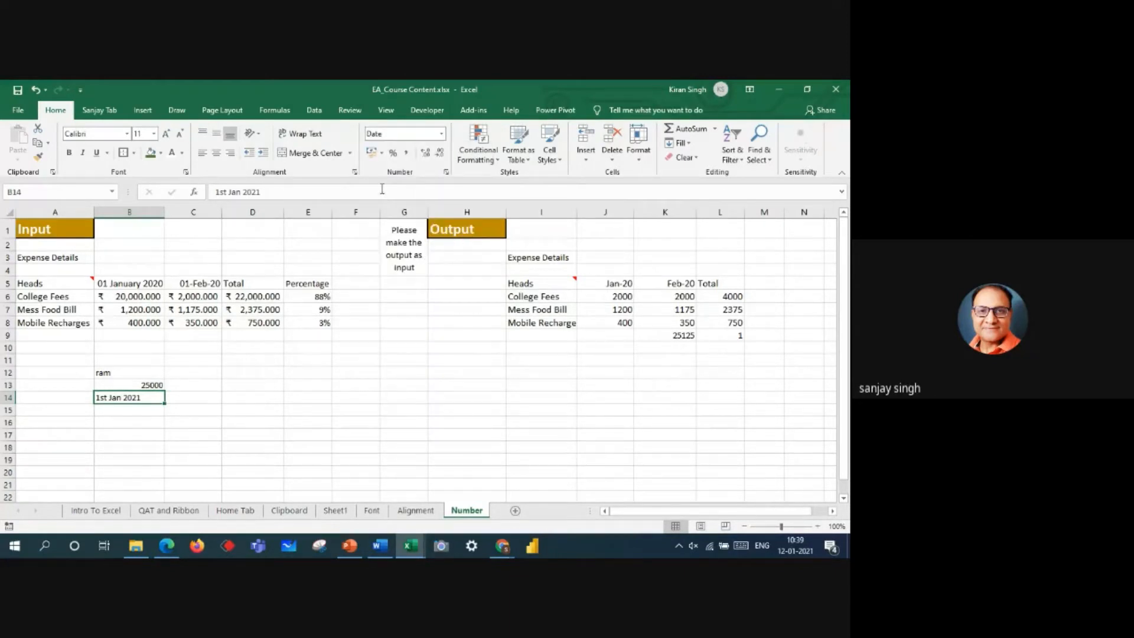
# Step: Clear the 1st Jan 2021 entry from B14
pyautogui.click(115, 447)
pyautogui.click(104, 401)
pyautogui.doubleClick(137, 397)
pyautogui.moveTo(147, 397); pyautogui.dragTo(93, 394)
pyautogui.press('BackSpace')
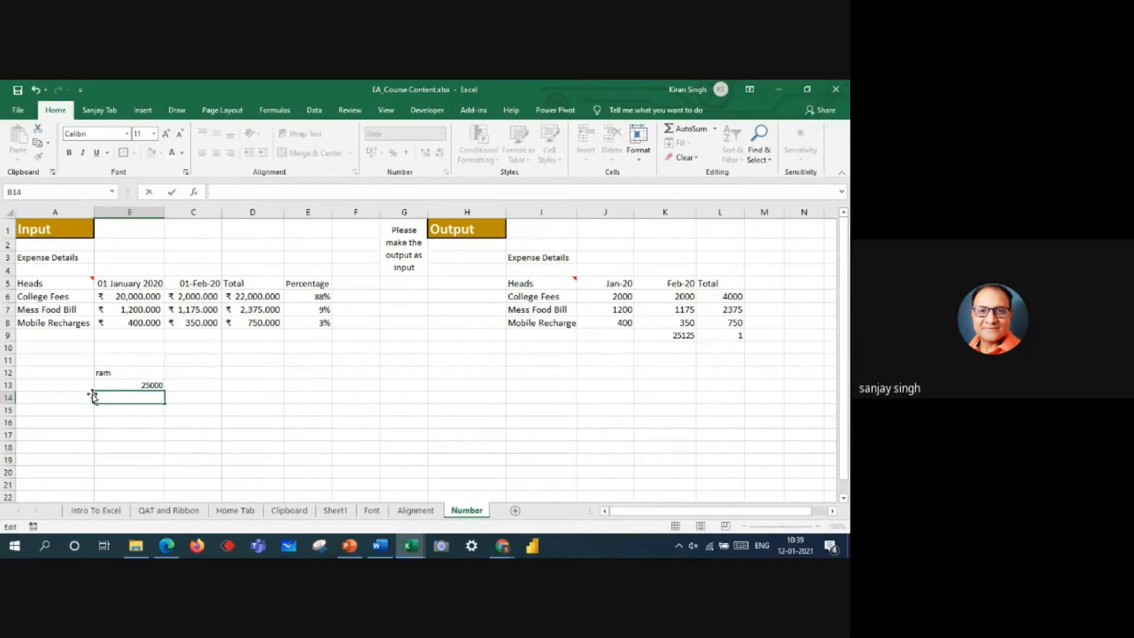
pyautogui.click(184, 420)
# Step: Enter the date 01-01-2021 in C12, beside the sample text
pyautogui.click(190, 372)
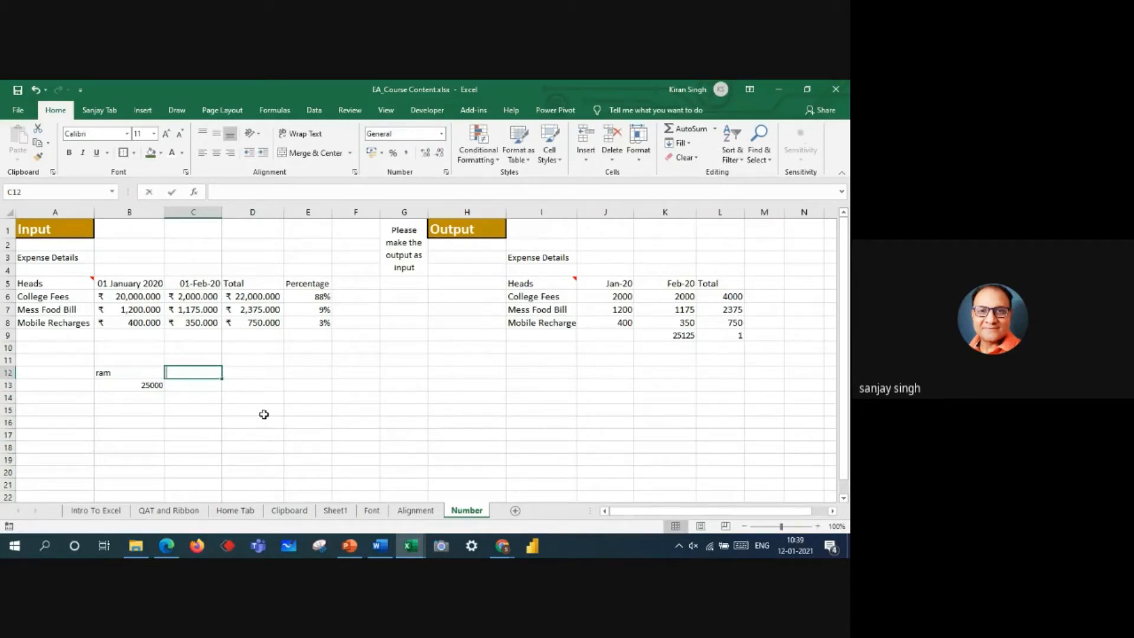
pyautogui.write('01-01')
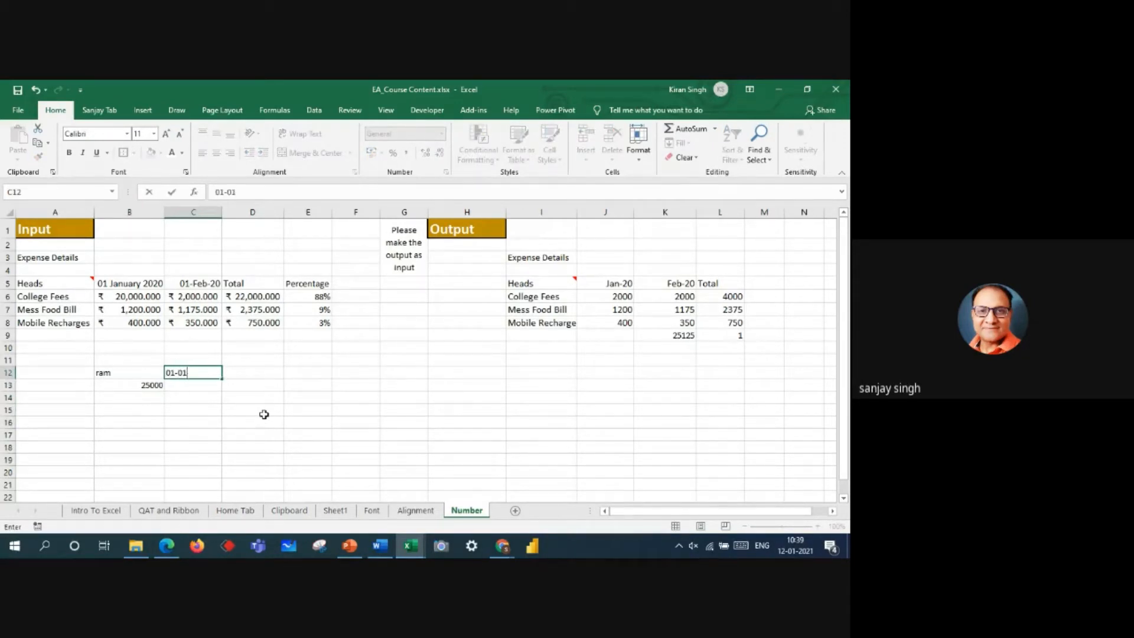
pyautogui.write('-2021')
pyautogui.press('Return')
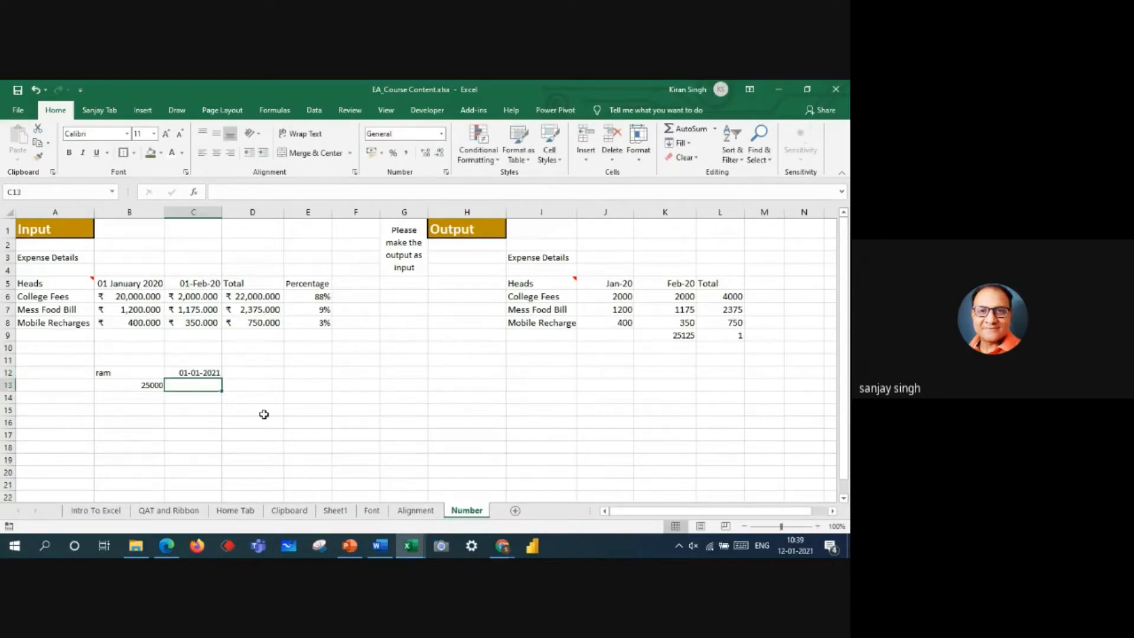
# Step: Compare the number formats of the sample entries in C12, B12 and B13, the empty B14 and the college fees amount in B6
pyautogui.click(177, 372)
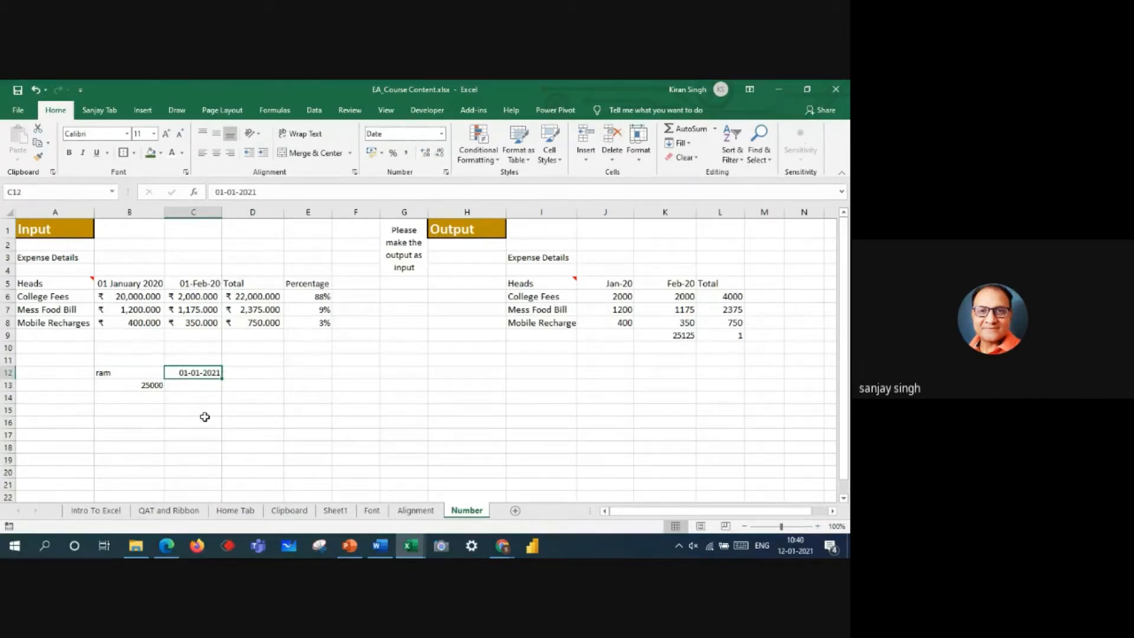
pyautogui.click(137, 371)
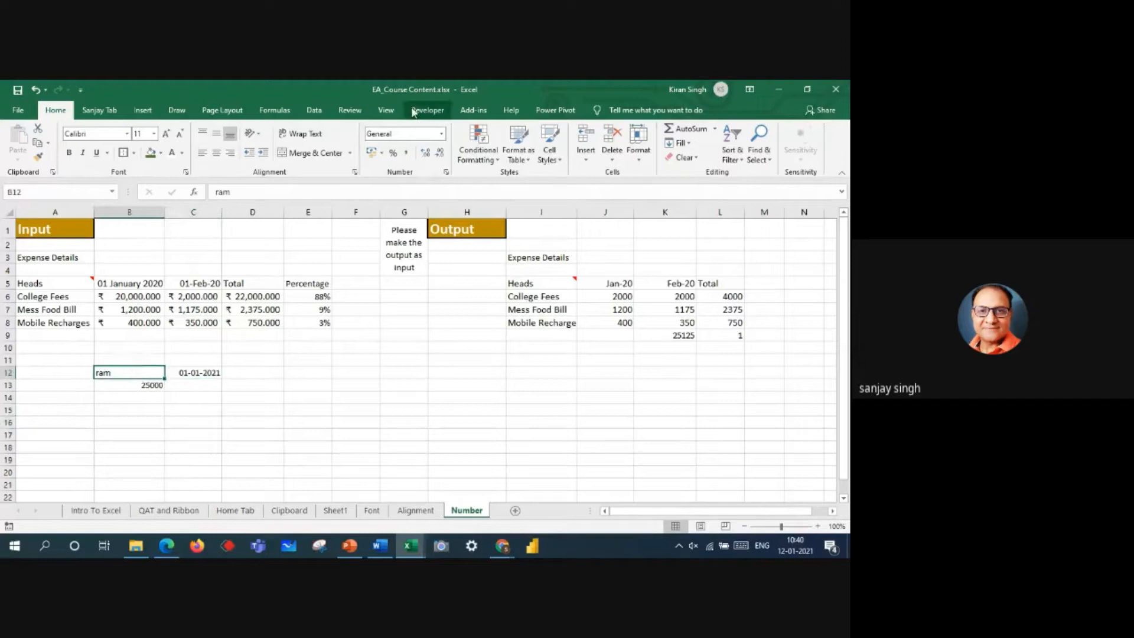
pyautogui.click(138, 385)
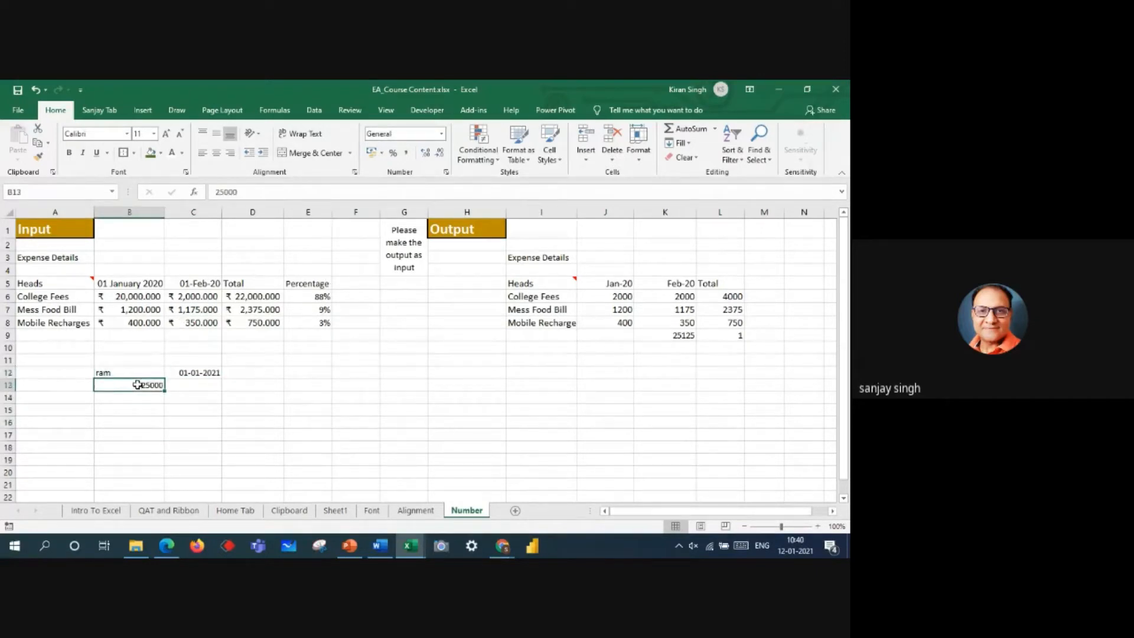
pyautogui.click(209, 372)
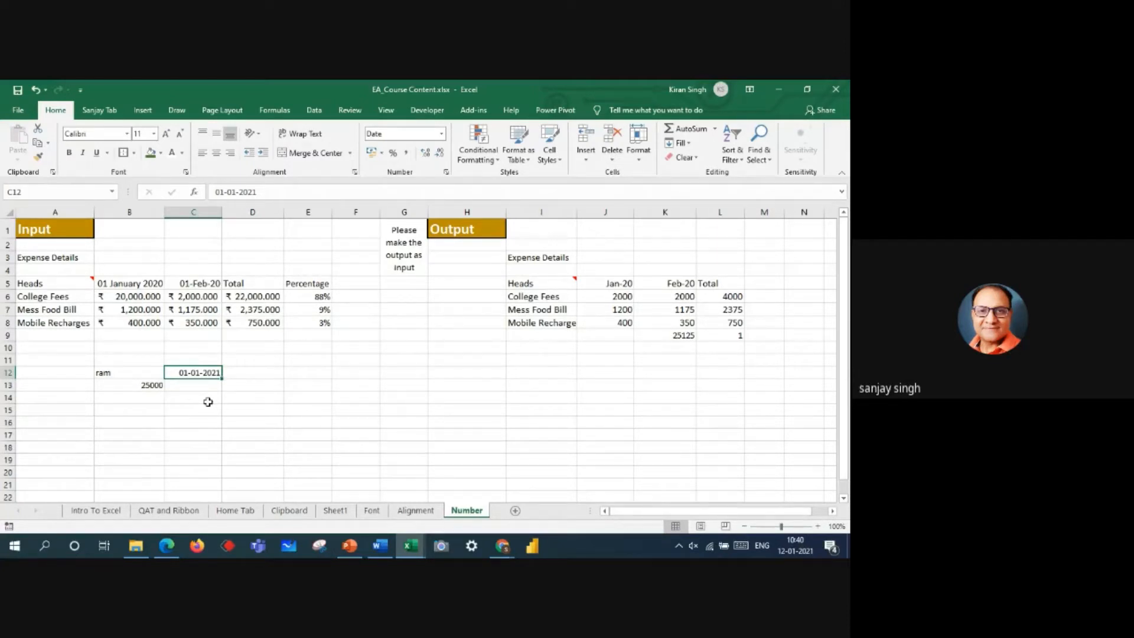
pyautogui.click(129, 398)
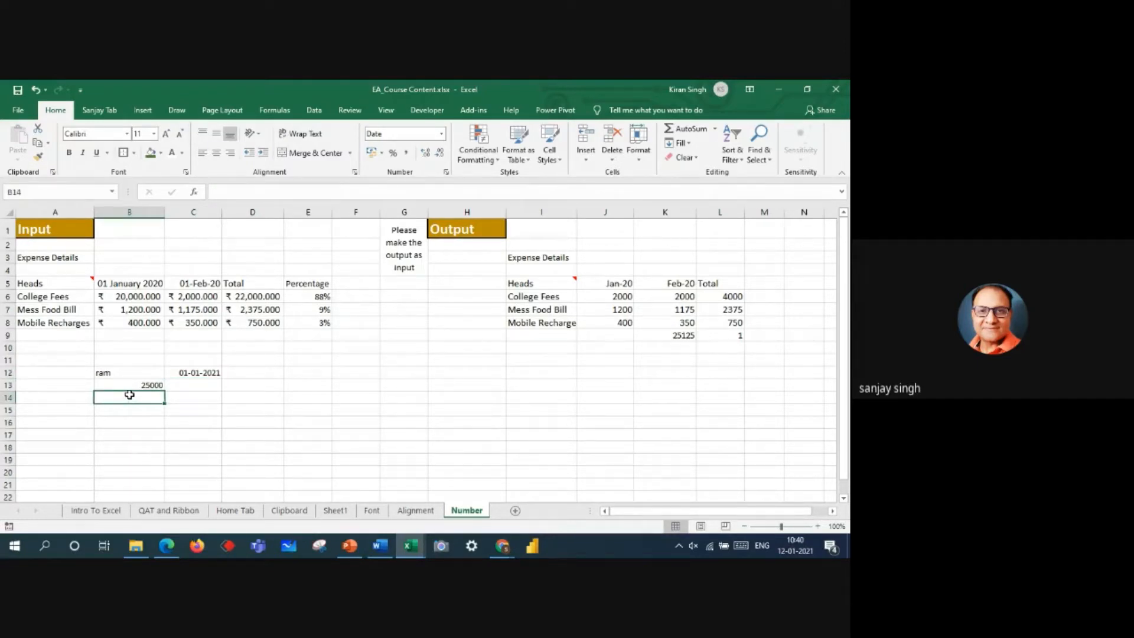
pyautogui.click(189, 372)
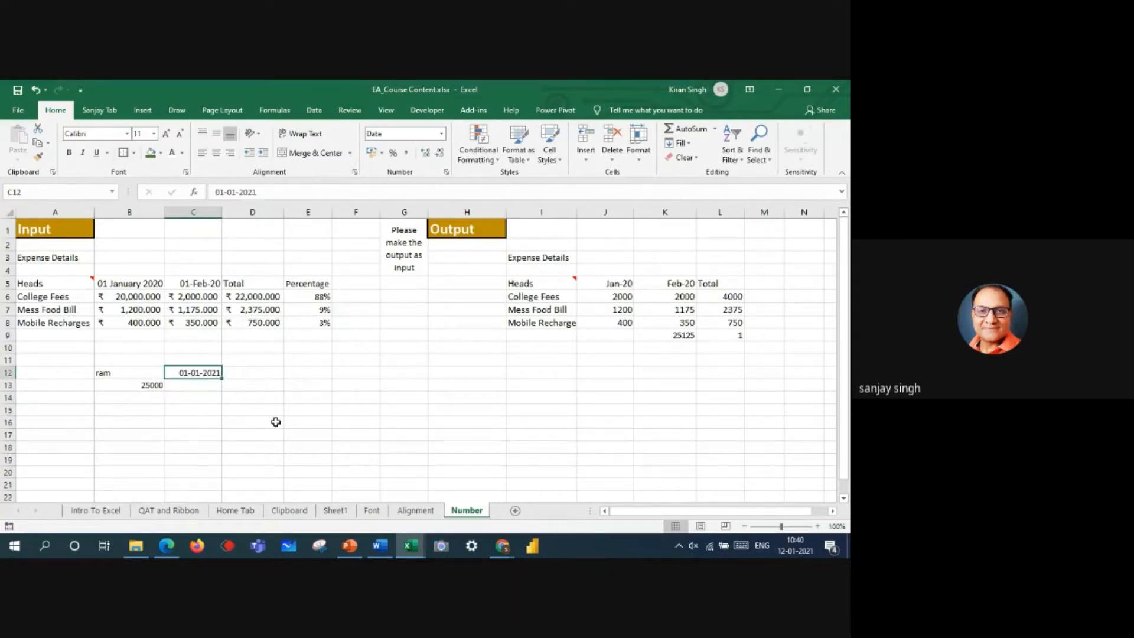
pyautogui.click(129, 296)
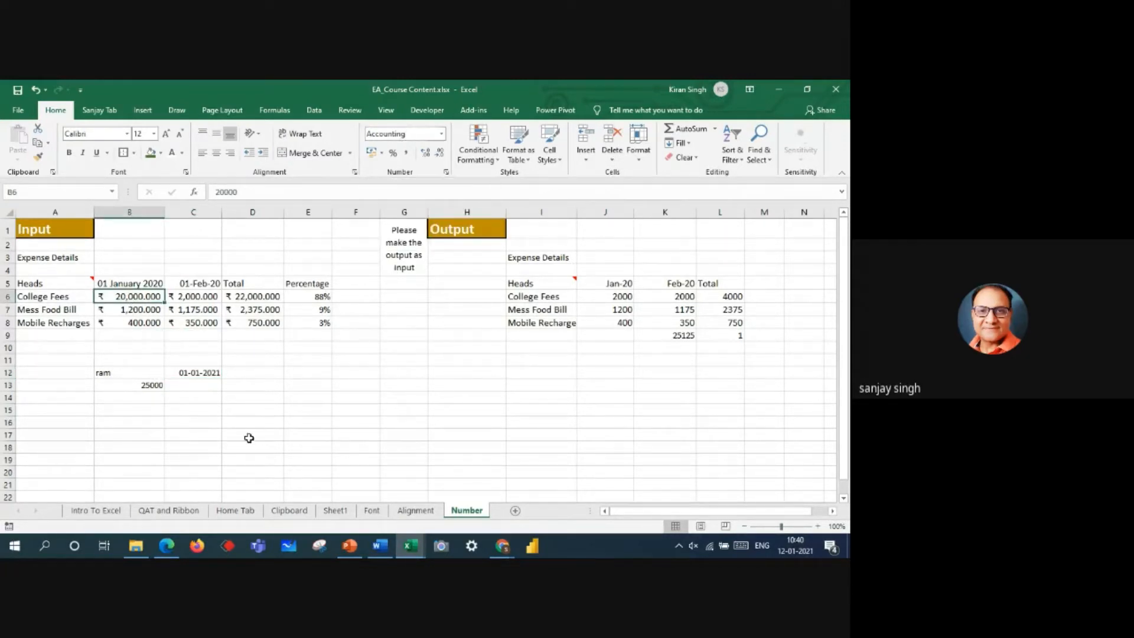
# Step: Check the number formats of the labels in A5 and A6 against the sample text in B12 and number in B13
pyautogui.click(242, 421)
pyautogui.click(55, 285)
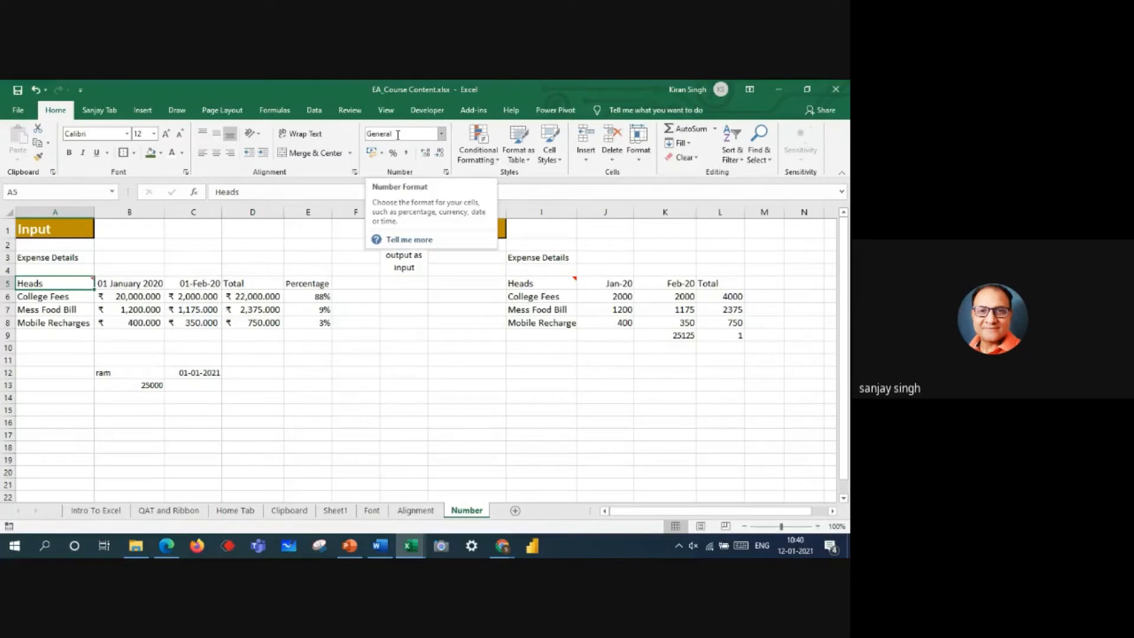
pyautogui.click(31, 297)
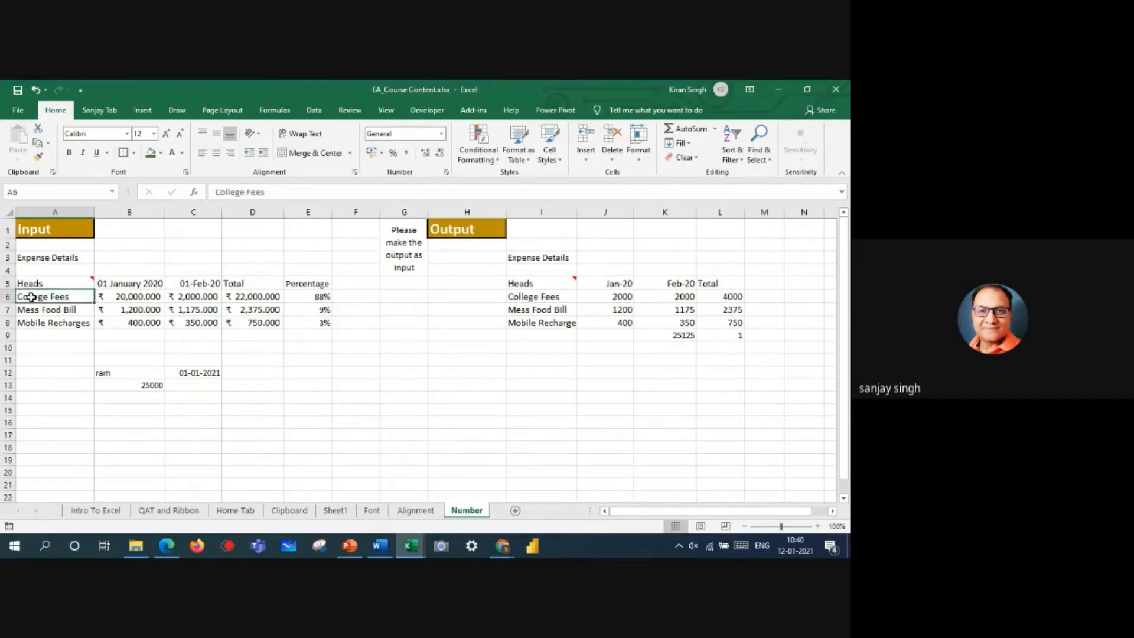
pyautogui.click(145, 385)
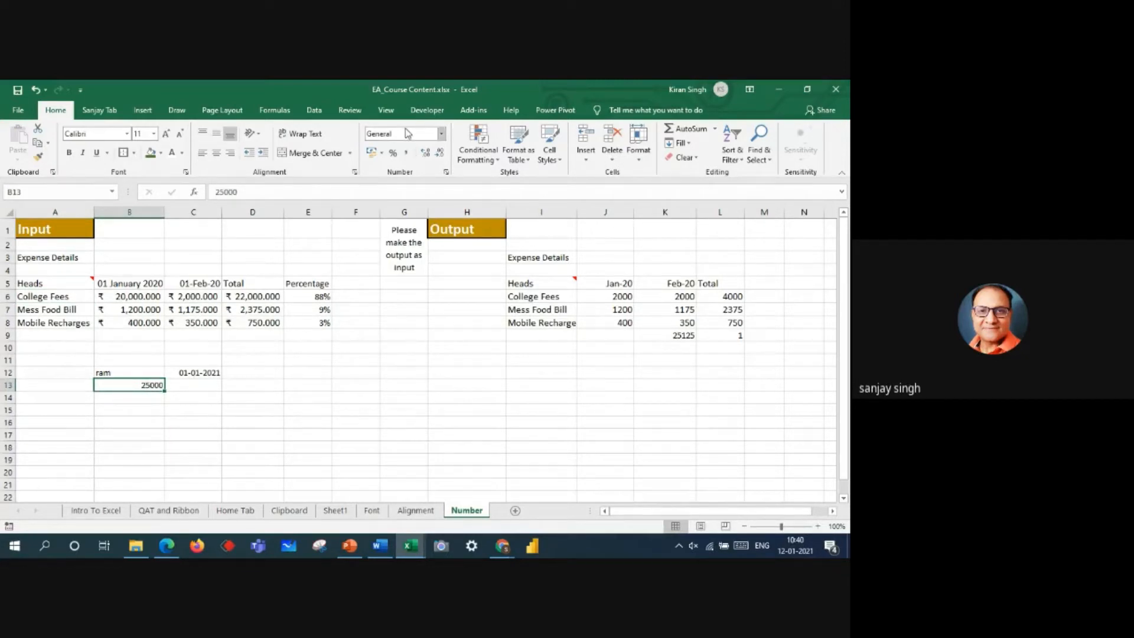
pyautogui.click(113, 371)
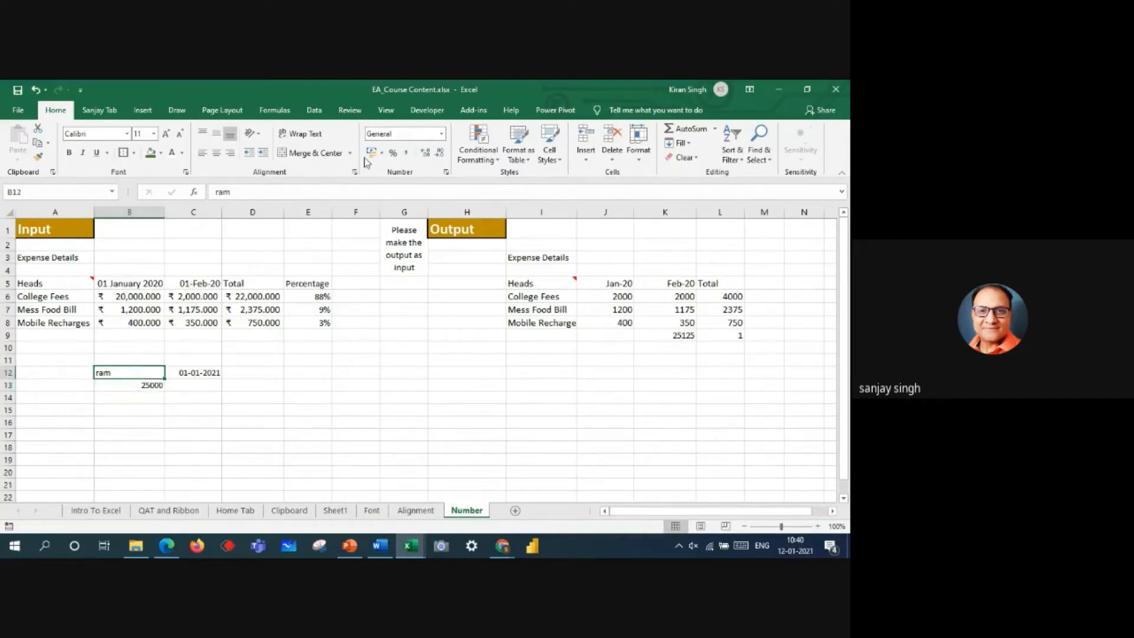
pyautogui.moveTo(123, 371); pyautogui.dragTo(134, 385)
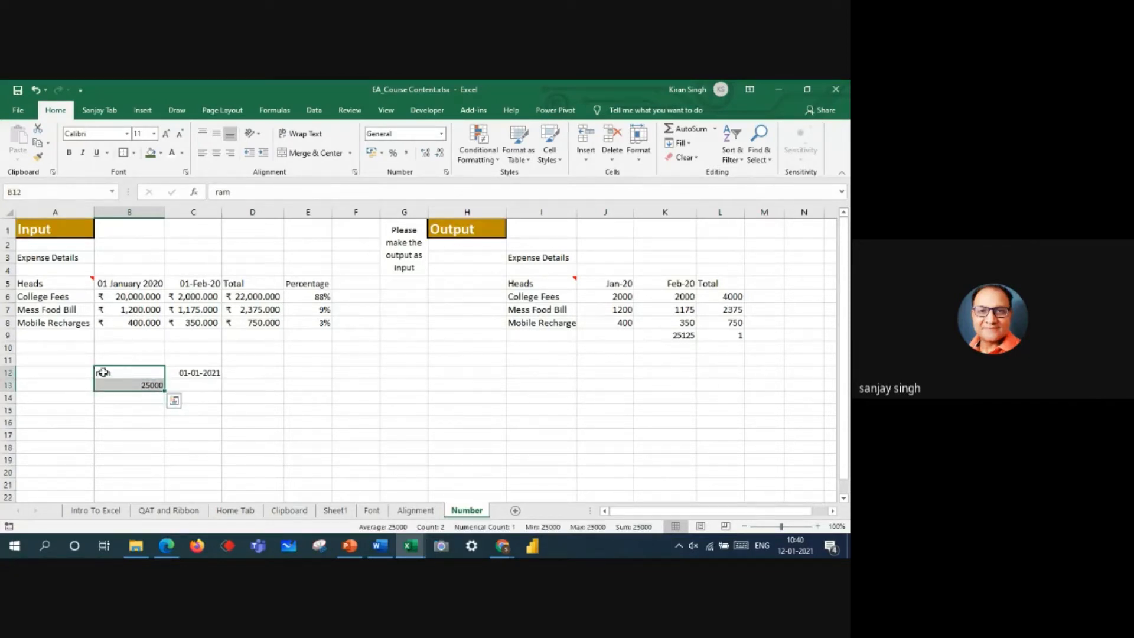
pyautogui.click(101, 373)
pyautogui.click(154, 385)
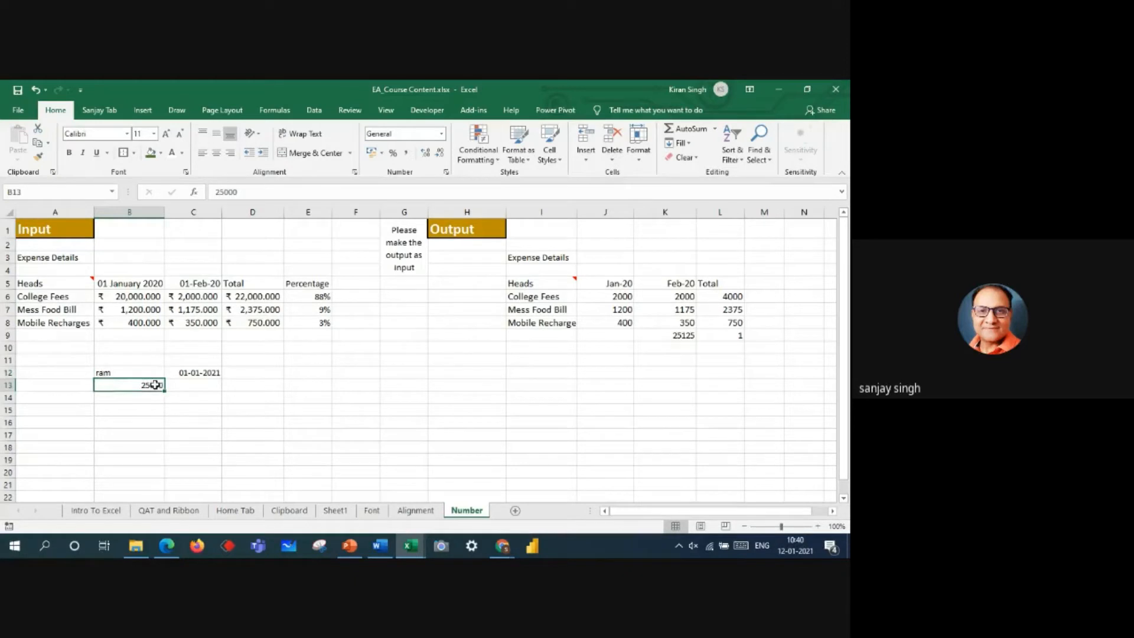
pyautogui.click(104, 371)
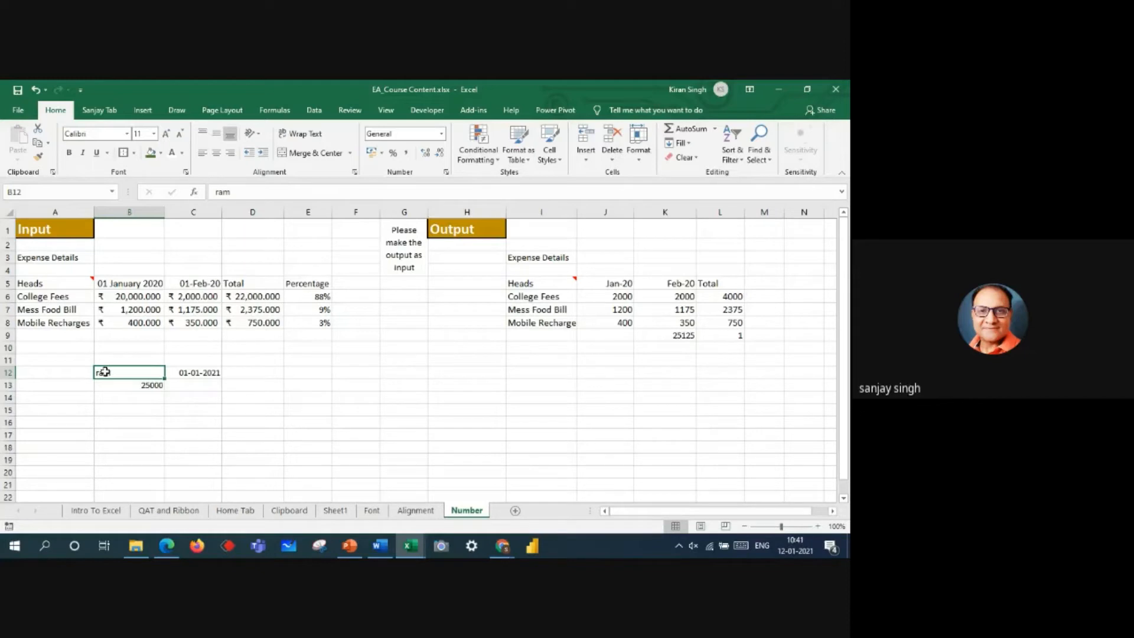
# Step: Turn the 25000 in B13 into text by adding a leading apostrophe, and inspect the stored value
pyautogui.doubleClick(140, 385)
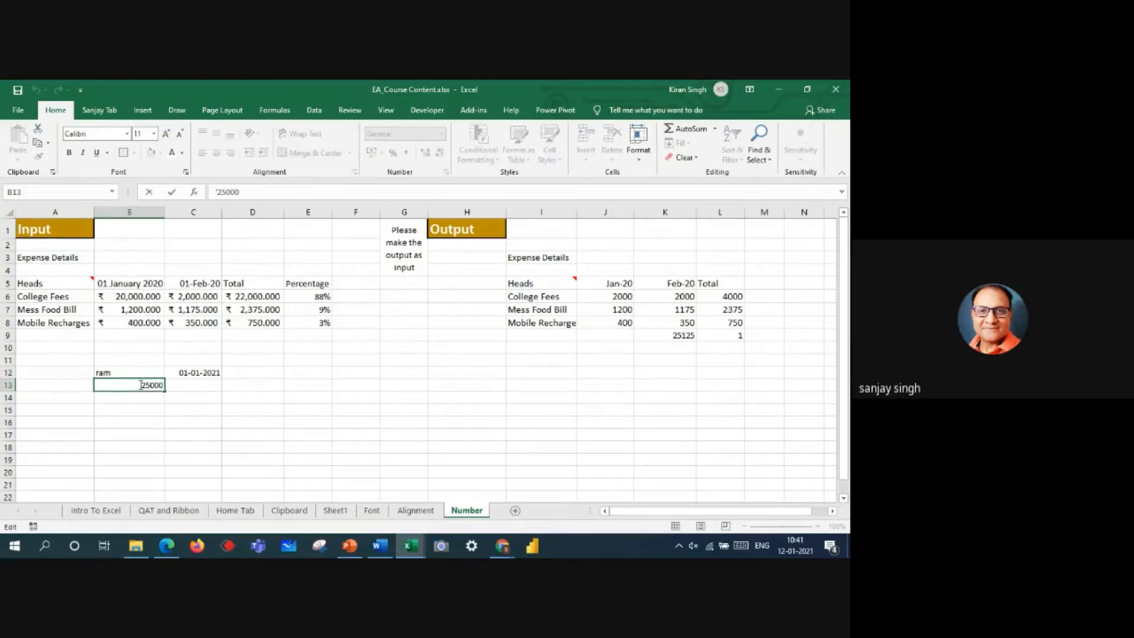
pyautogui.write("'")
pyautogui.press('Return')
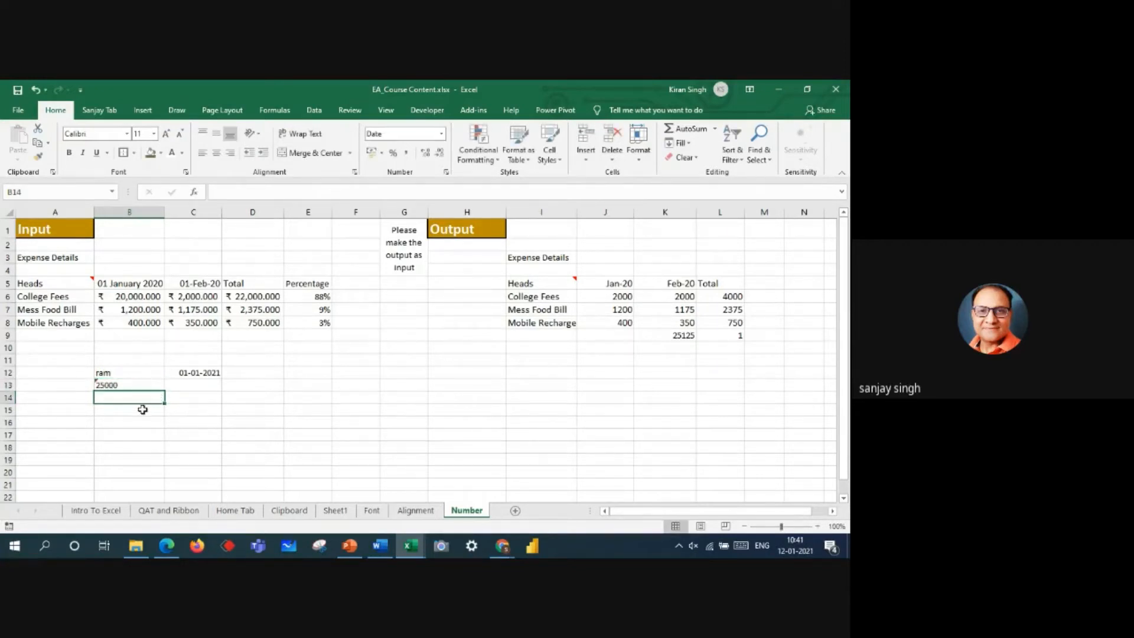
pyautogui.click(106, 408)
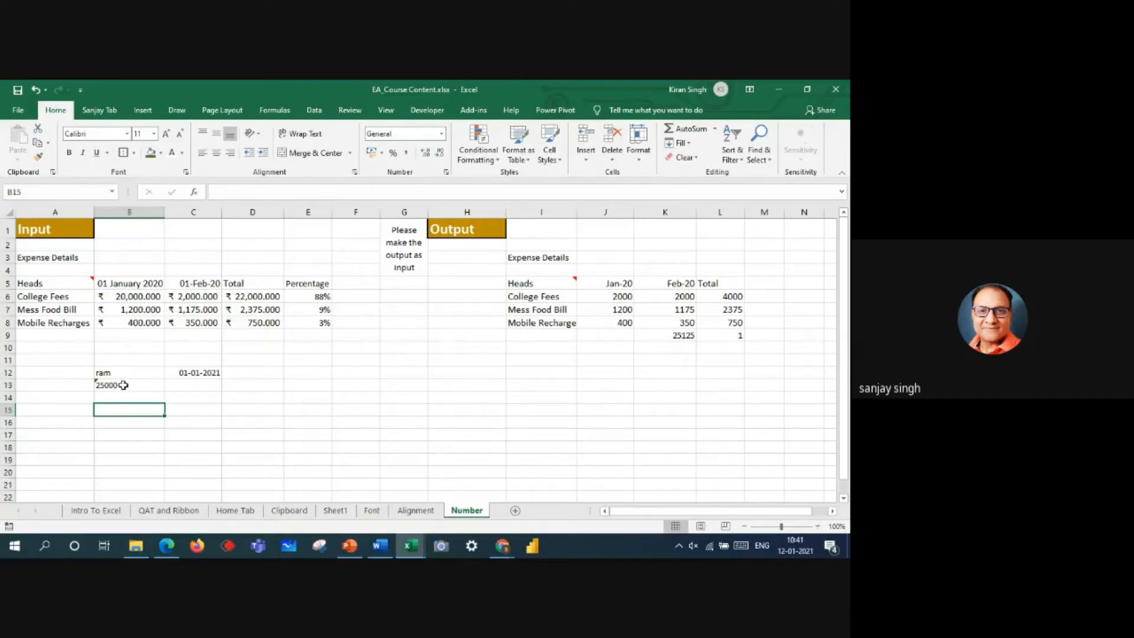
pyautogui.click(123, 385)
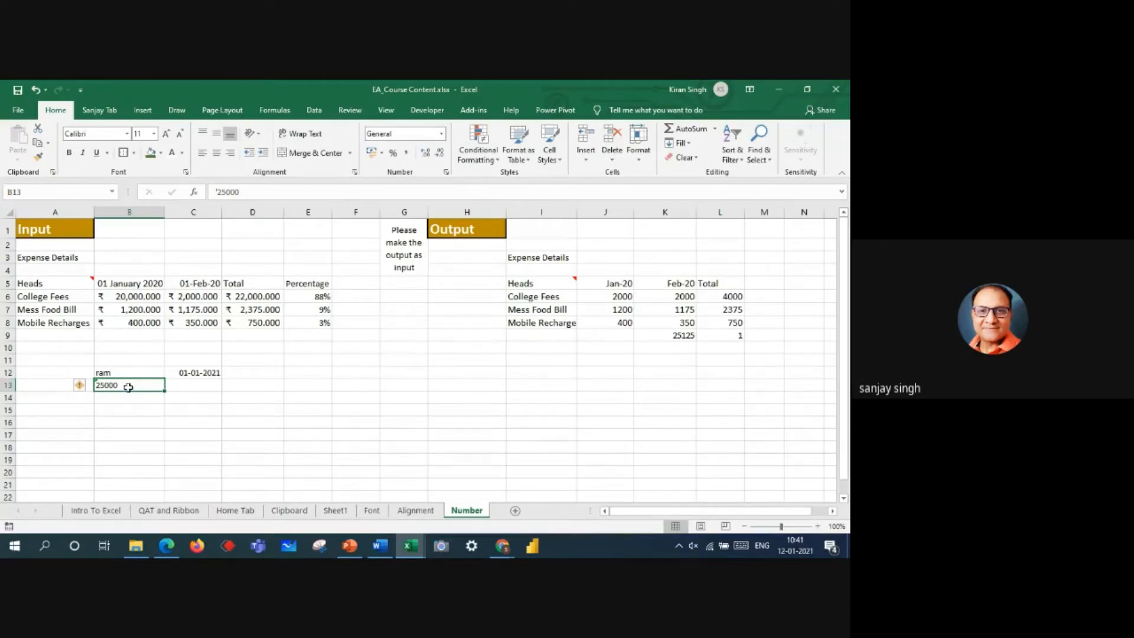
# Step: Convert B13 back to a number by removing the leading apostrophe from its value
pyautogui.click(218, 192)
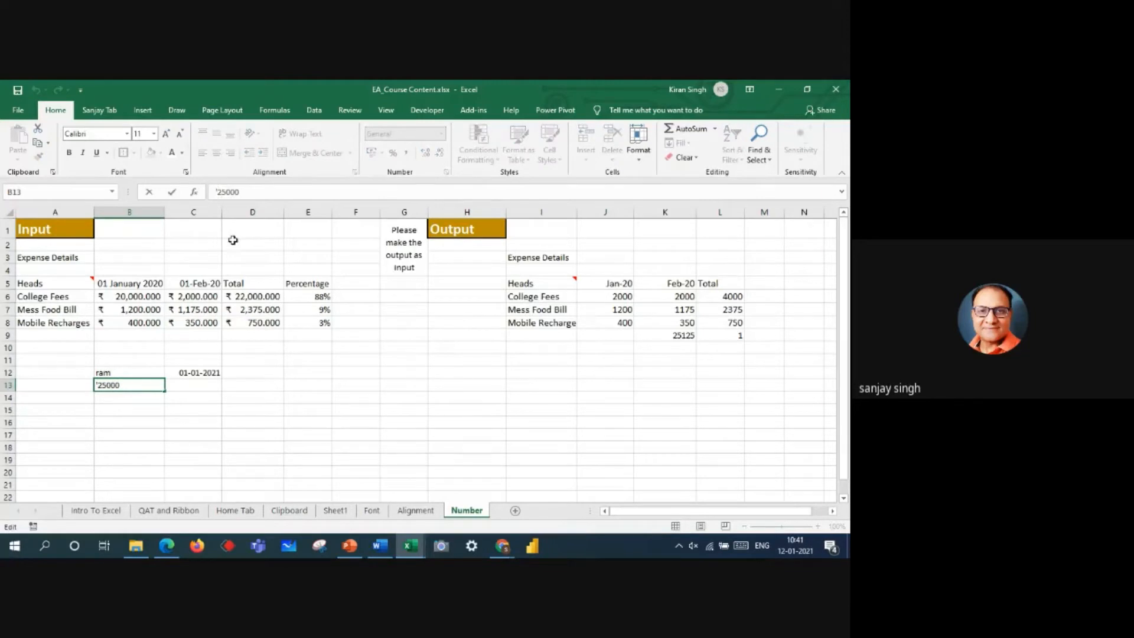
pyautogui.press('BackSpace')
pyautogui.press('Return')
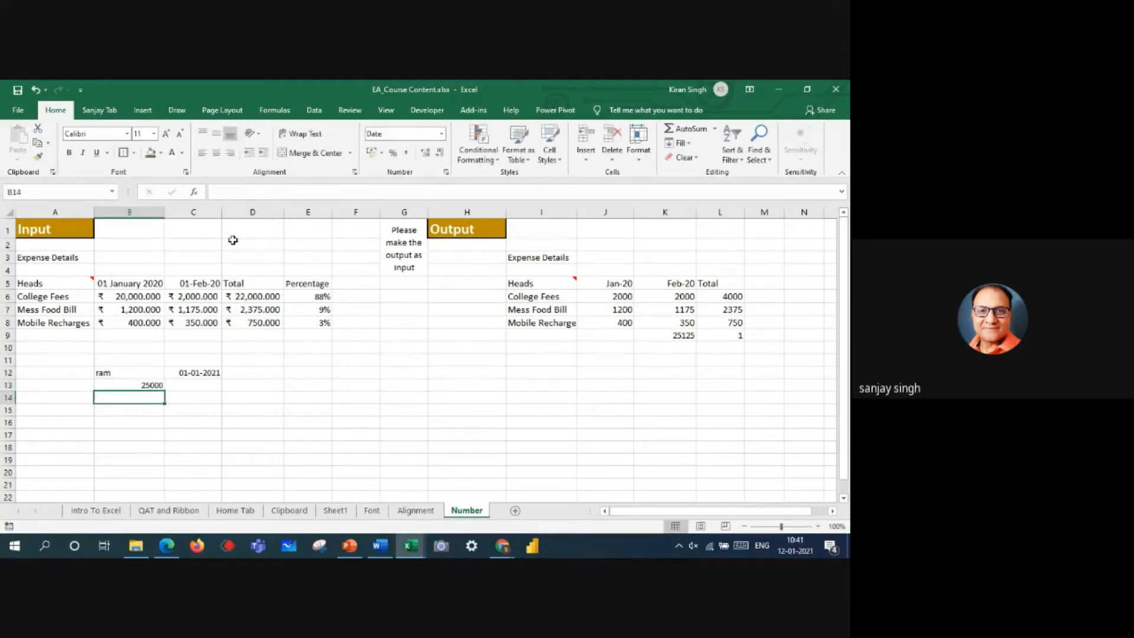
# Step: Store the 25000 in B13 as text once more with a leading apostrophe and review the cell
pyautogui.click(121, 384)
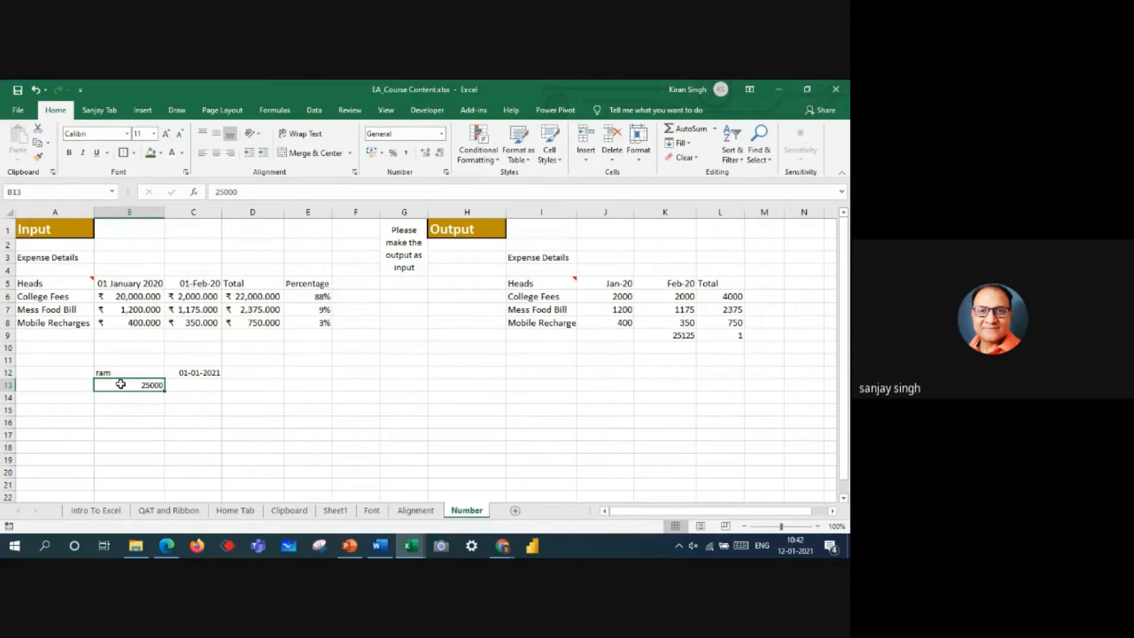
pyautogui.doubleClick(114, 385)
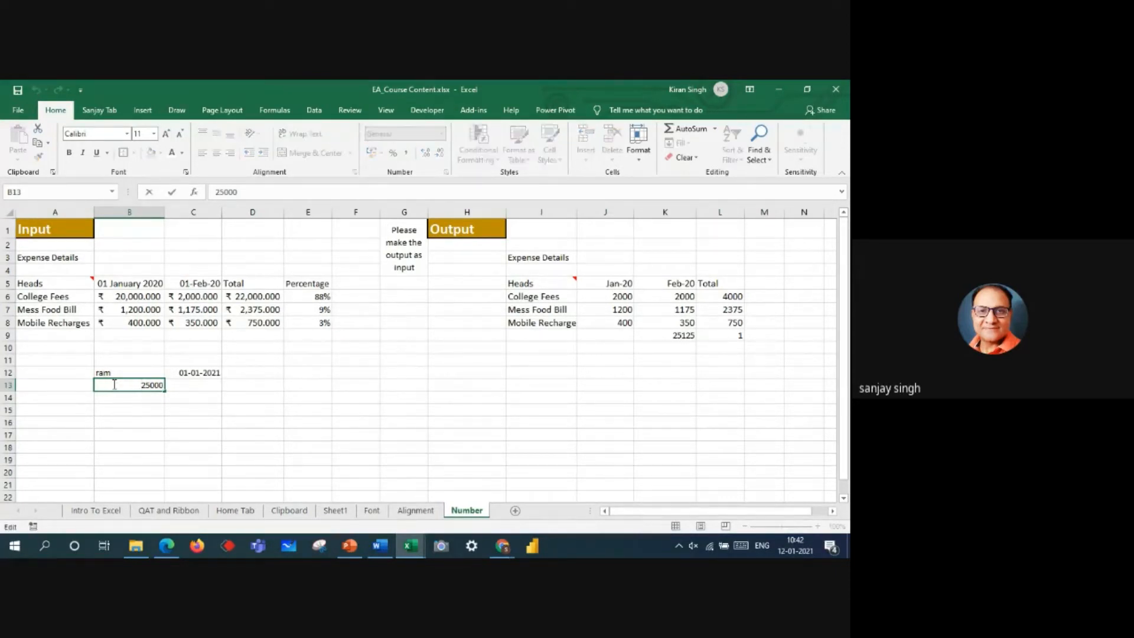
pyautogui.write("'")
pyautogui.press('Return')
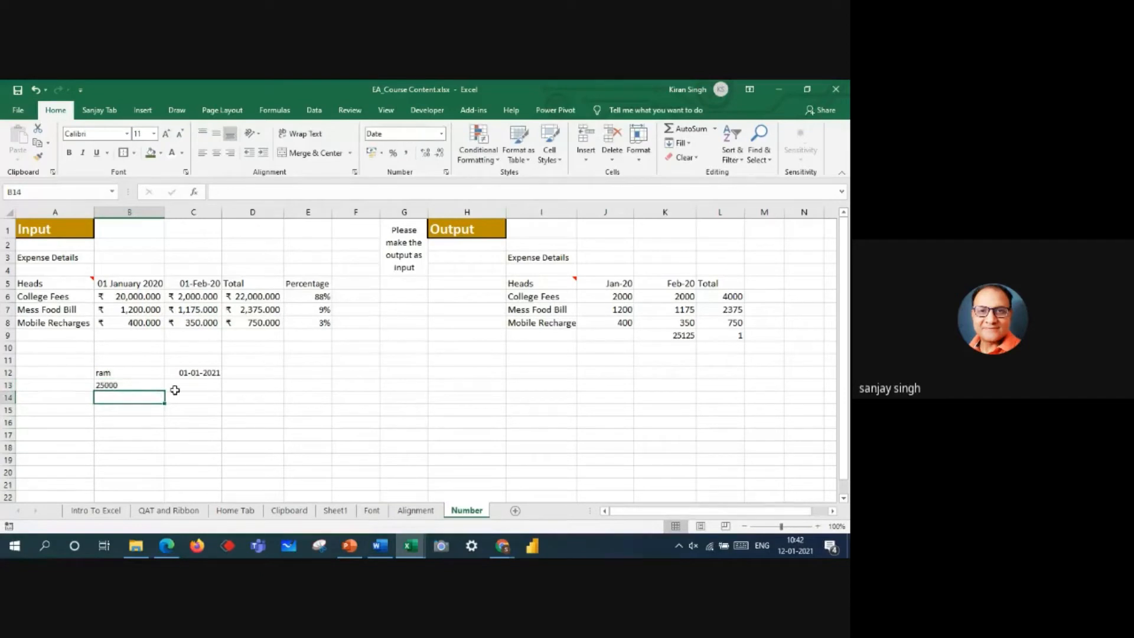
pyautogui.click(140, 385)
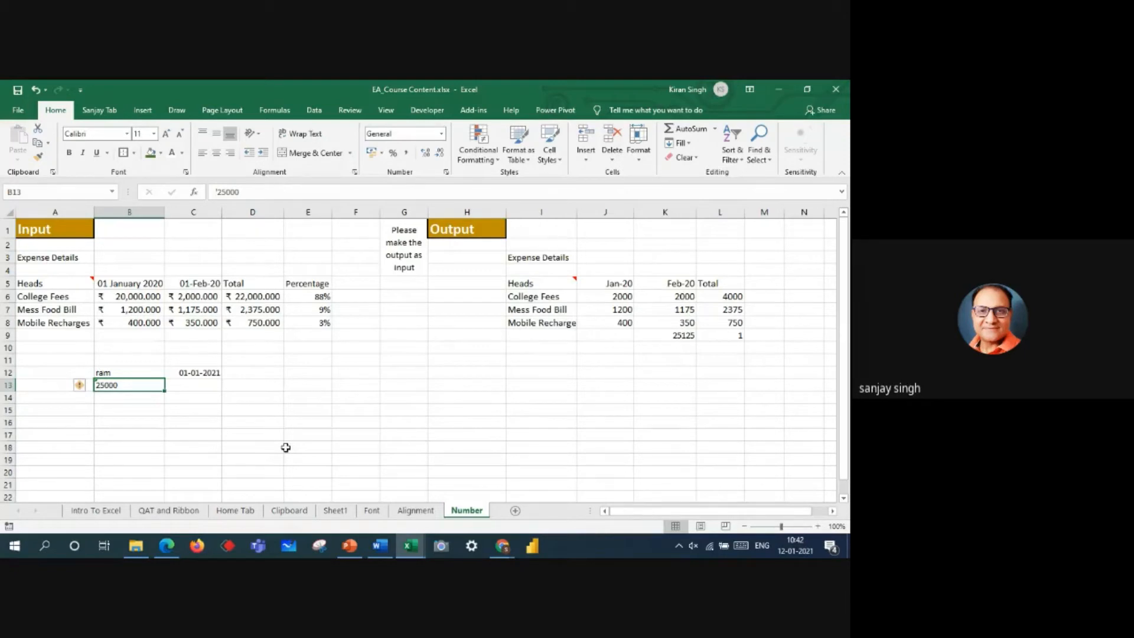
# Step: Compare B13 with the sample text in B12, and strip the apostrophe from B13 to make it numeric
pyautogui.click(120, 372)
pyautogui.click(121, 385)
pyautogui.click(218, 191)
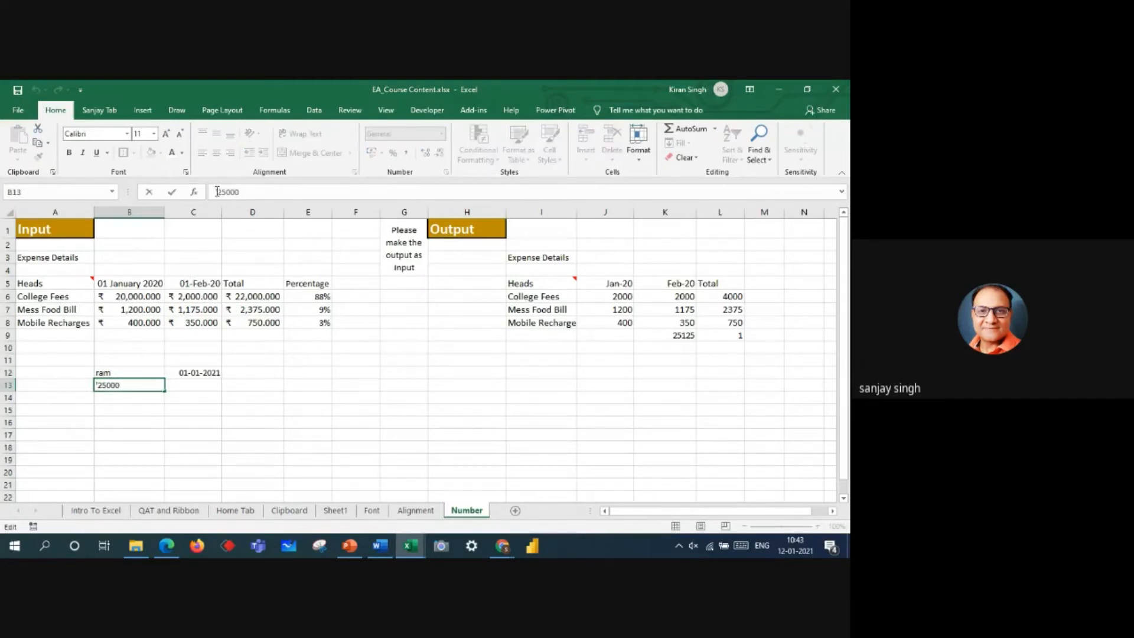
pyautogui.press('Delete')
pyautogui.press('Return')
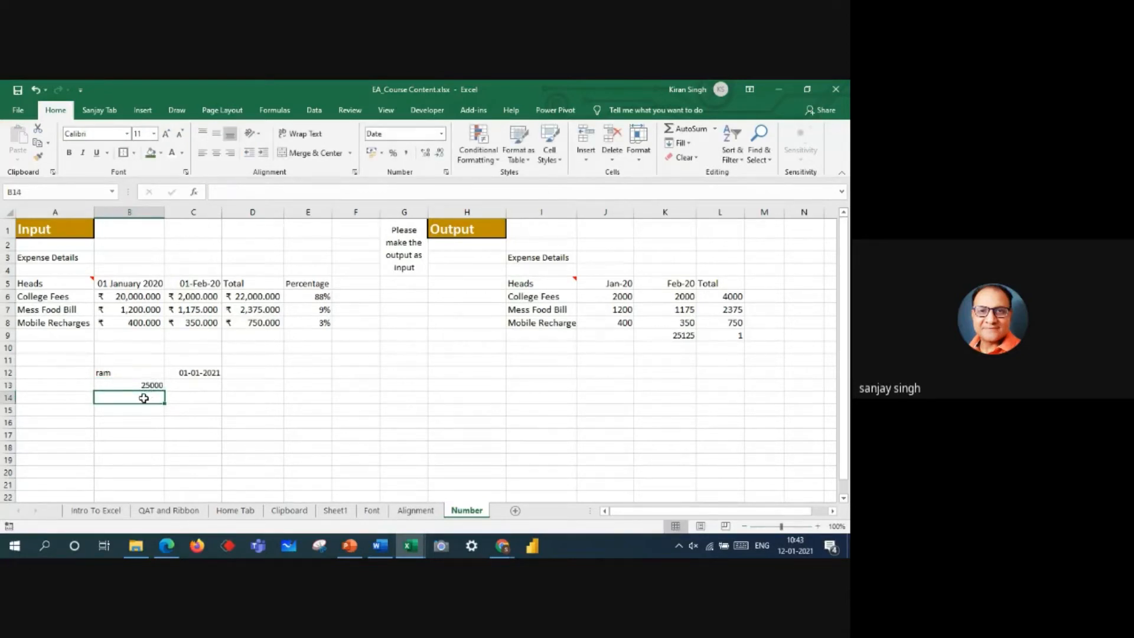
# Step: Enter 25000 in the date-formatted cell B14, inspect how it is displayed, and clear it
pyautogui.write('25000')
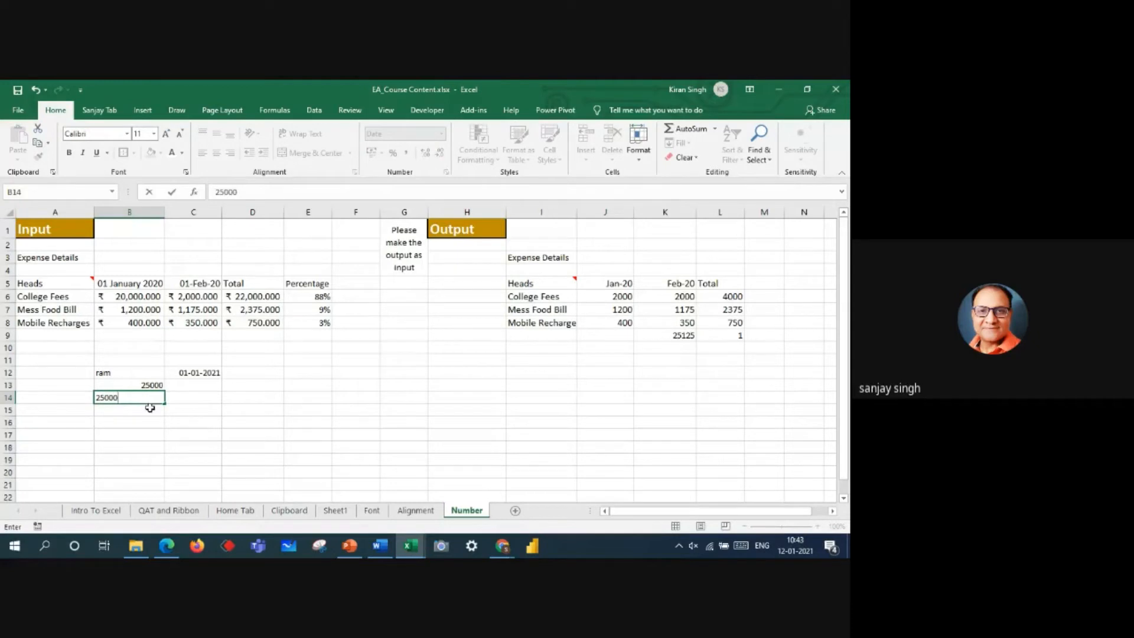
pyautogui.click(148, 409)
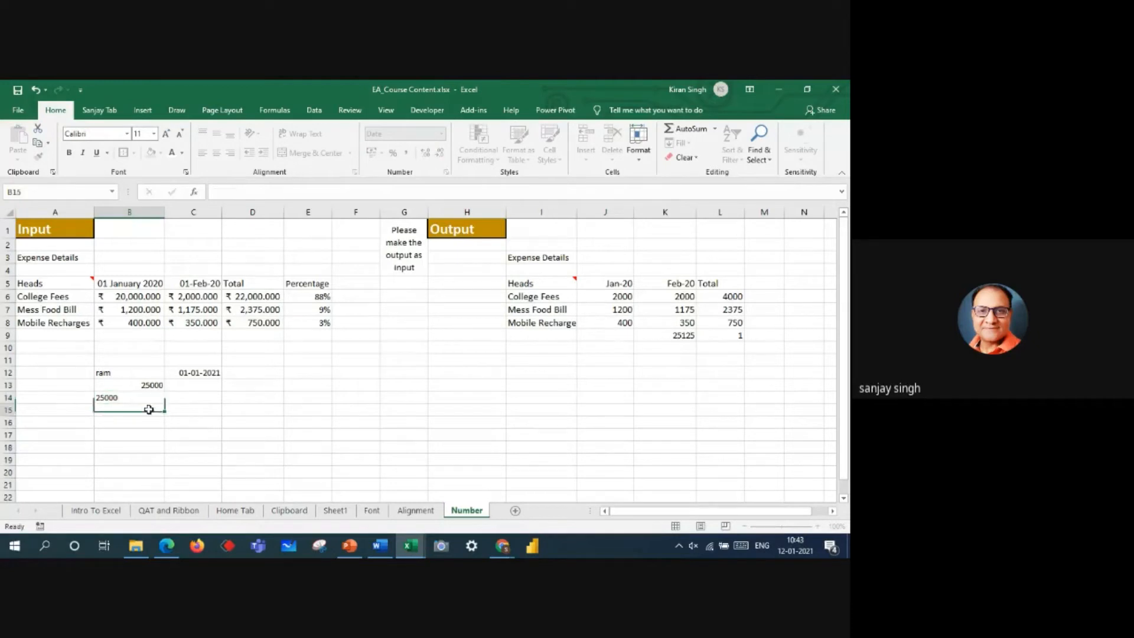
pyautogui.click(139, 398)
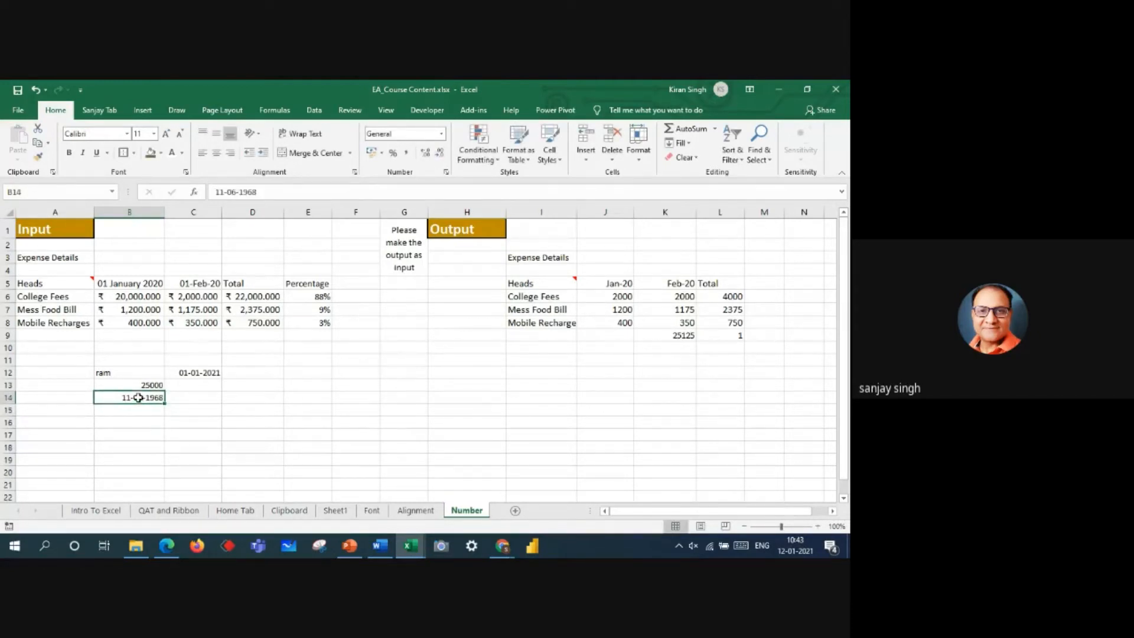
pyautogui.press('BackSpace')
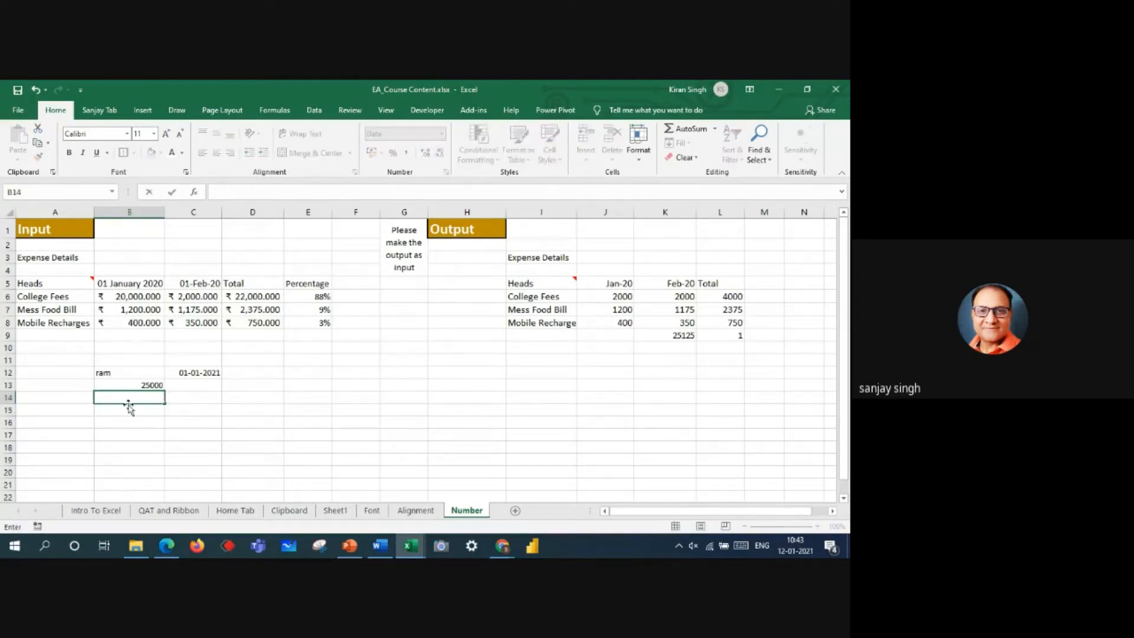
# Step: Enter 10000 in each of F12, F13 and F14, and total them in F15 with AutoSum
pyautogui.click(348, 372)
pyautogui.write('10000')
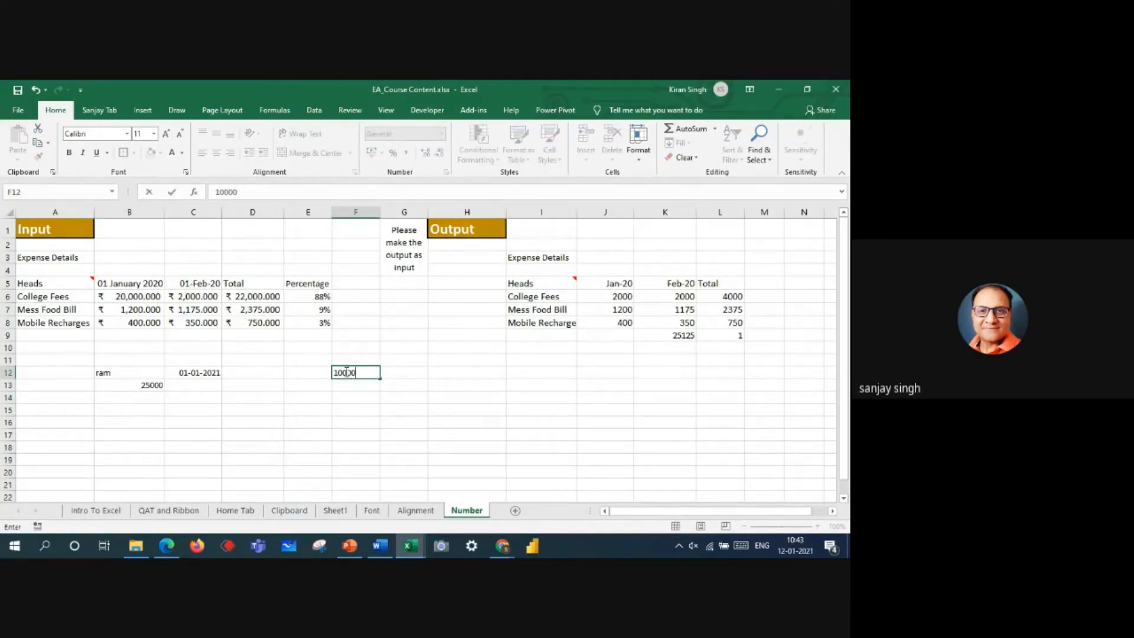
pyautogui.press('Return')
pyautogui.write('10000')
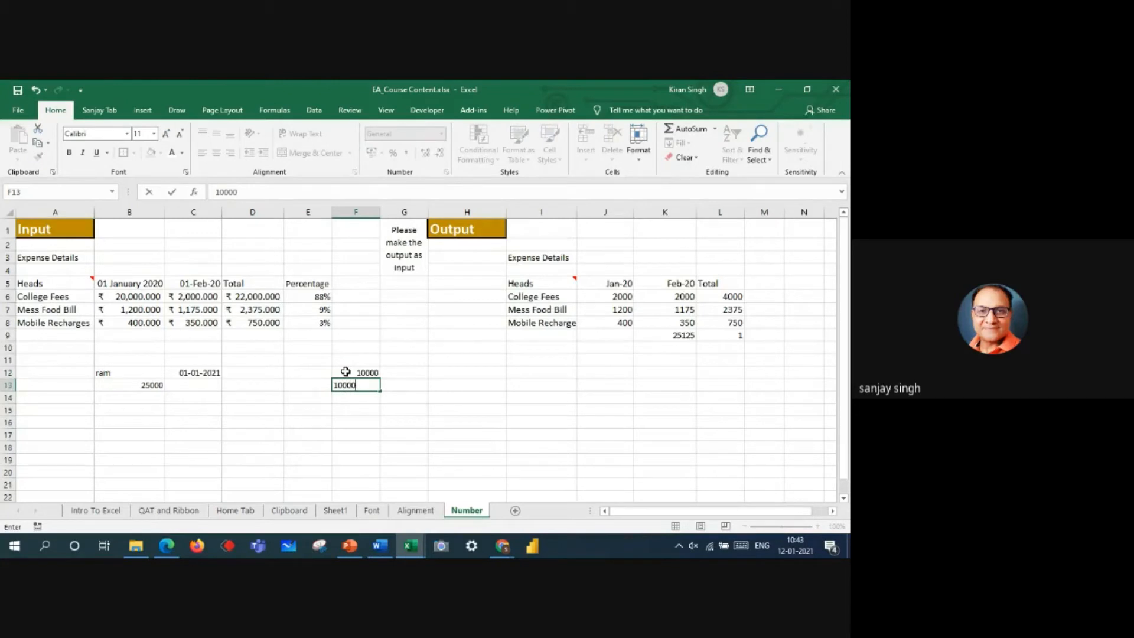
pyautogui.press('Return')
pyautogui.write('10000')
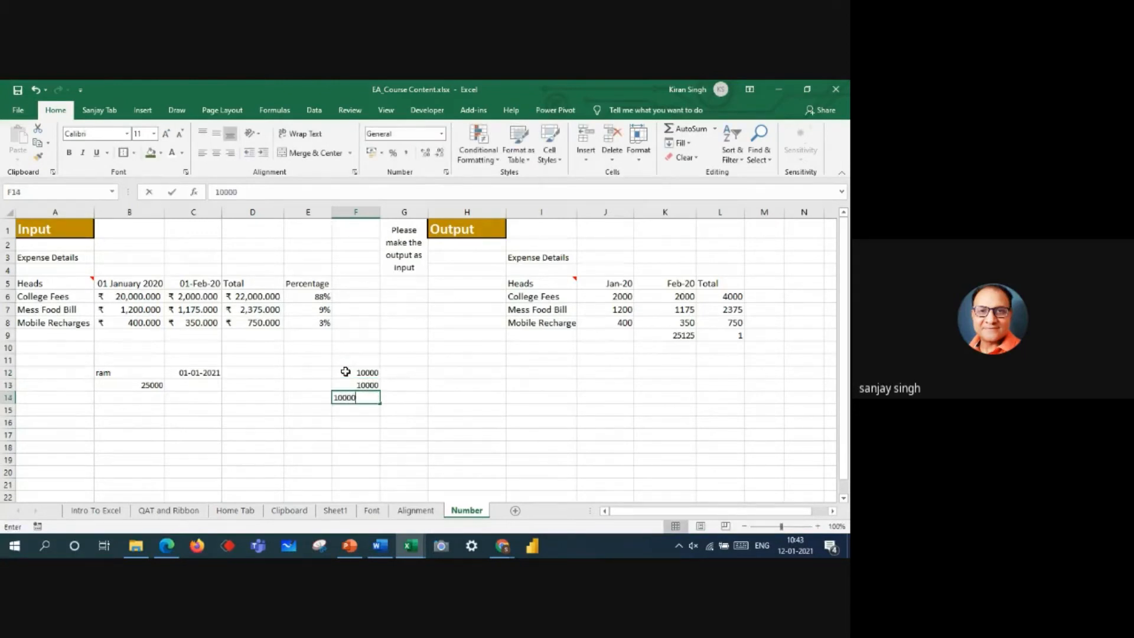
pyautogui.press('Return')
pyautogui.click(688, 130)
pyautogui.press('Return')
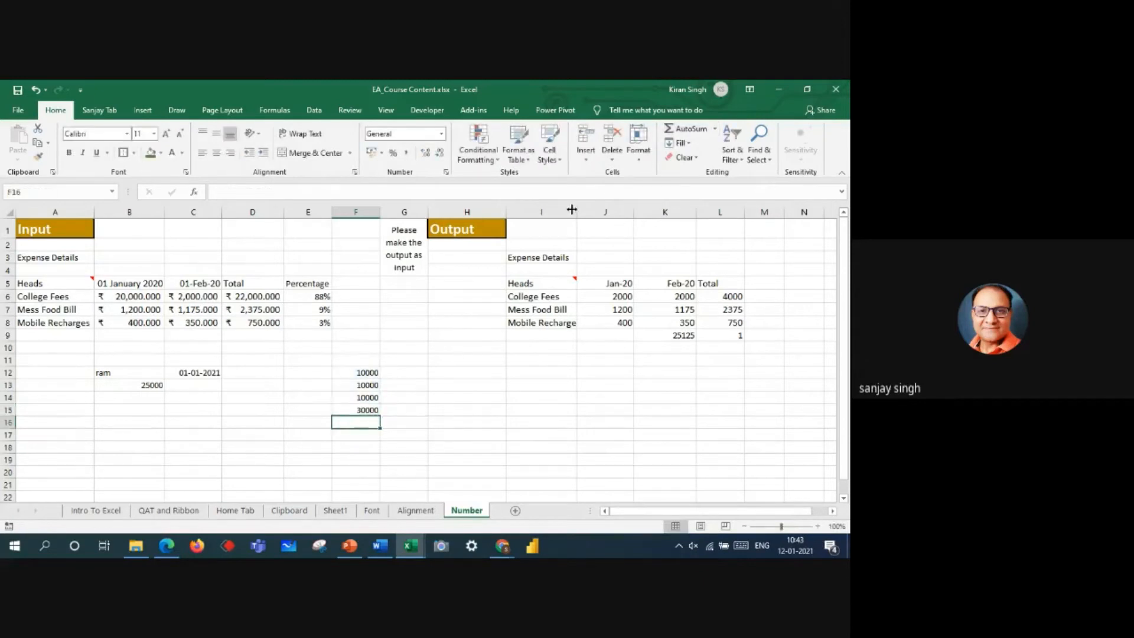
# Step: Store the 10000 in F13 as text by adding a leading apostrophe
pyautogui.doubleClick(350, 385)
pyautogui.write("'")
pyautogui.press('Return')
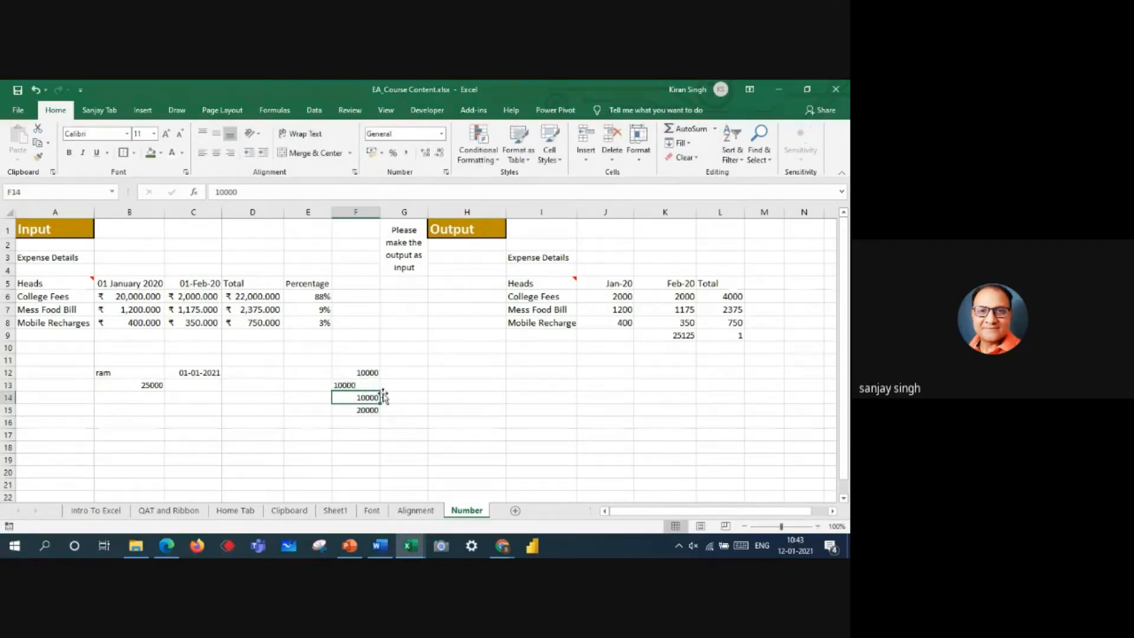
pyautogui.click(439, 410)
# Step: Fill the 10000 in F12 upward to F6, and narrow column F to hide the alignment difference
pyautogui.click(370, 373)
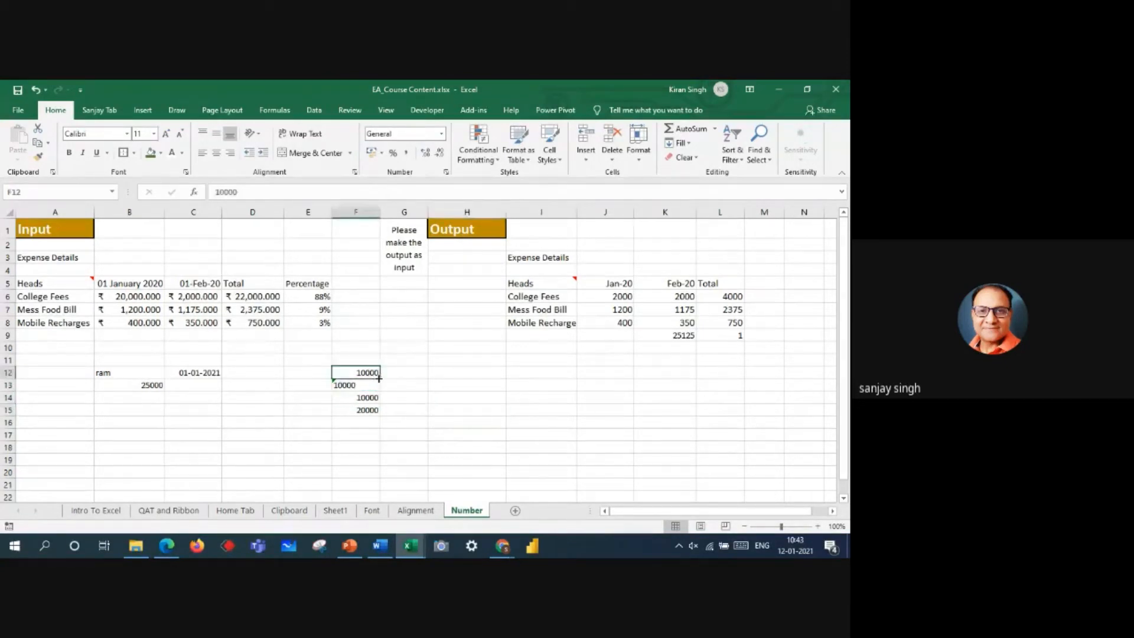
pyautogui.moveTo(381, 378); pyautogui.dragTo(372, 290)
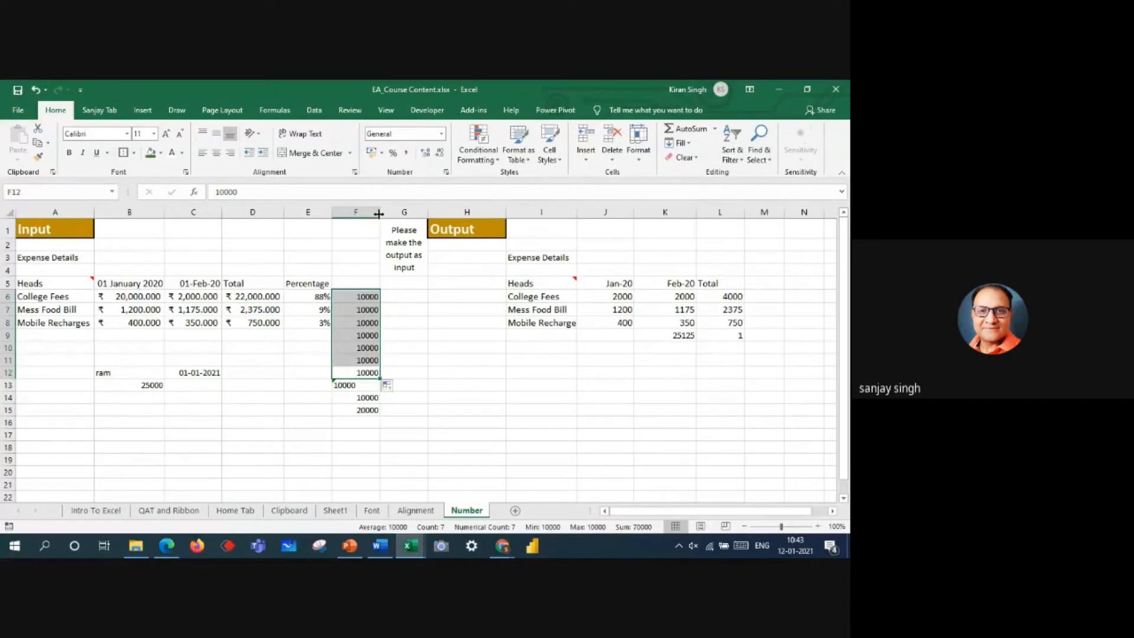
pyautogui.moveTo(379, 210); pyautogui.dragTo(357, 211)
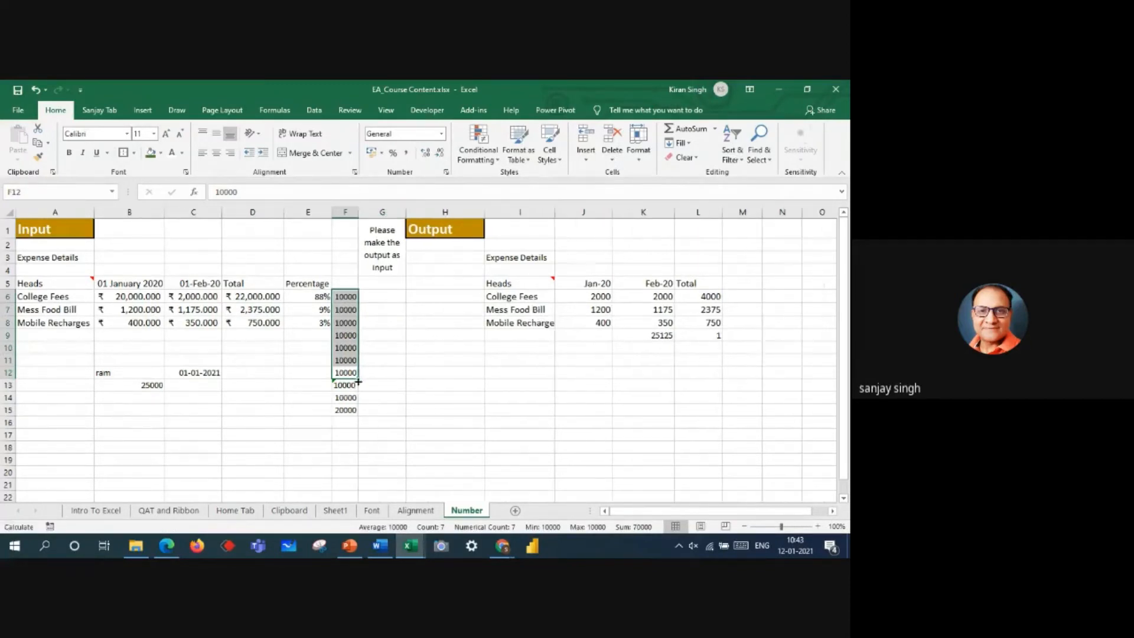
# Step: Extend the SUM formula in F15 to cover the range F6:F14
pyautogui.click(351, 411)
pyautogui.doubleClick(351, 410)
pyautogui.moveTo(357, 366); pyautogui.dragTo(354, 290)
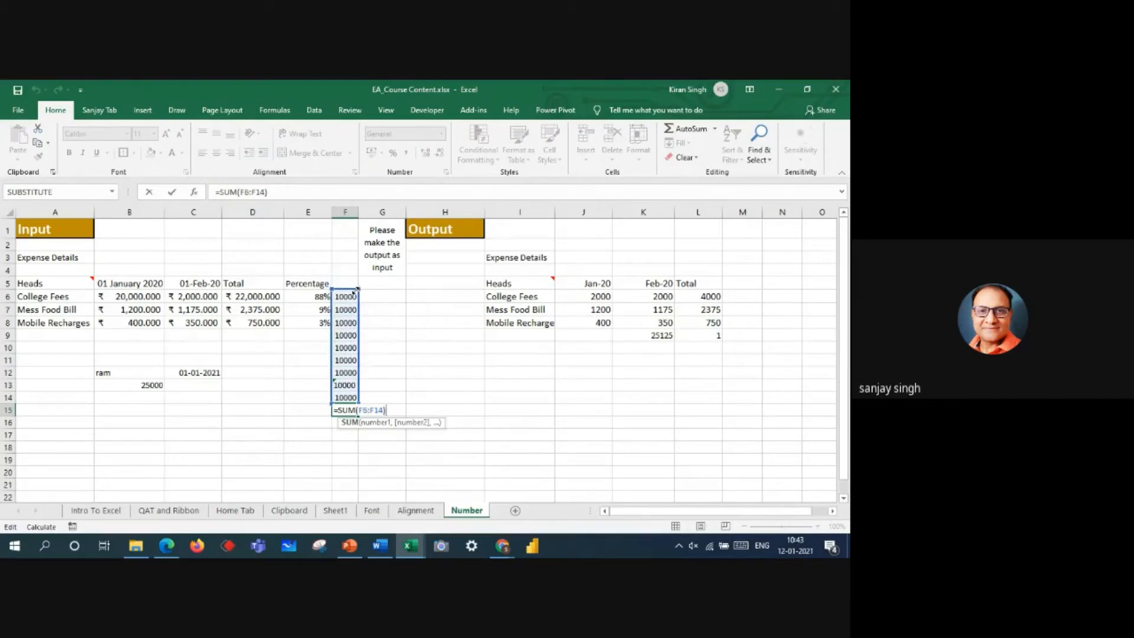
pyautogui.press('Return')
# Step: Give F6:F15 a green fill with a white font
pyautogui.moveTo(346, 296); pyautogui.dragTo(344, 408)
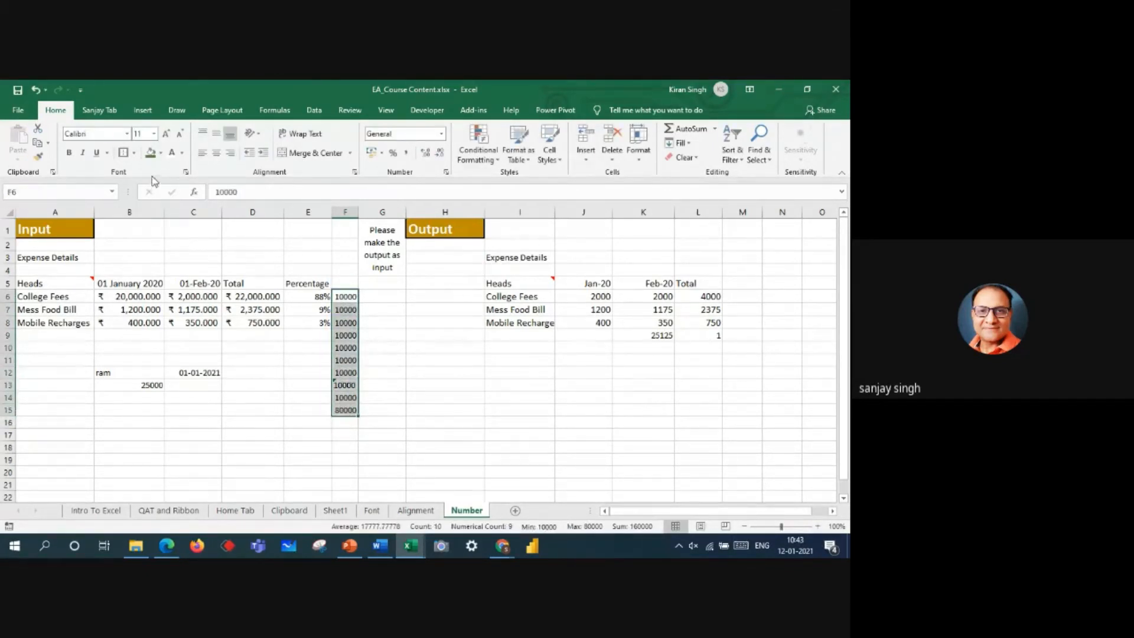
pyautogui.click(152, 155)
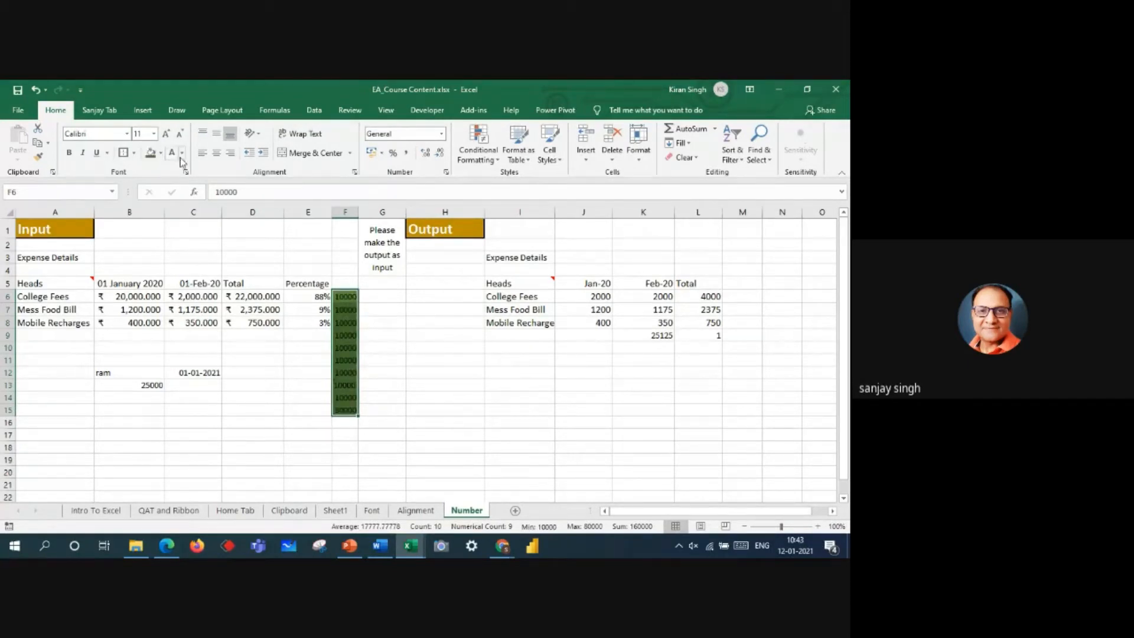
pyautogui.click(172, 152)
# Step: Widen column F to expose the alignment of its values, and autofit it back to its contents
pyautogui.moveTo(355, 211); pyautogui.dragTo(391, 216)
pyautogui.moveTo(381, 296); pyautogui.dragTo(383, 414)
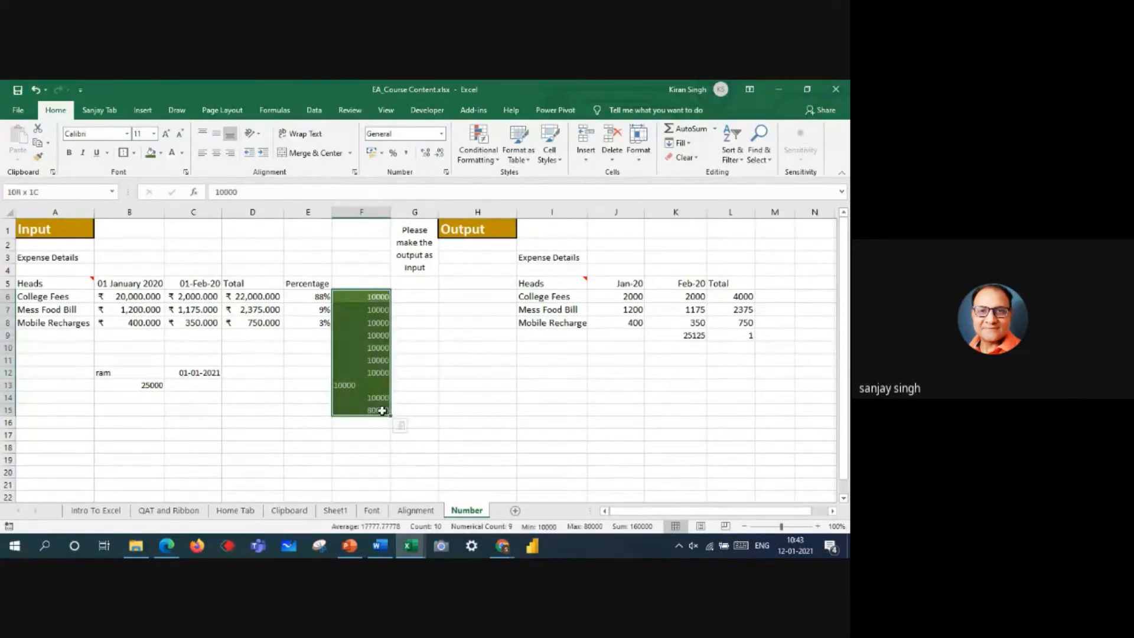
pyautogui.moveTo(389, 208); pyautogui.dragTo(388, 207)
pyautogui.doubleClick(388, 207)
pyautogui.click(436, 449)
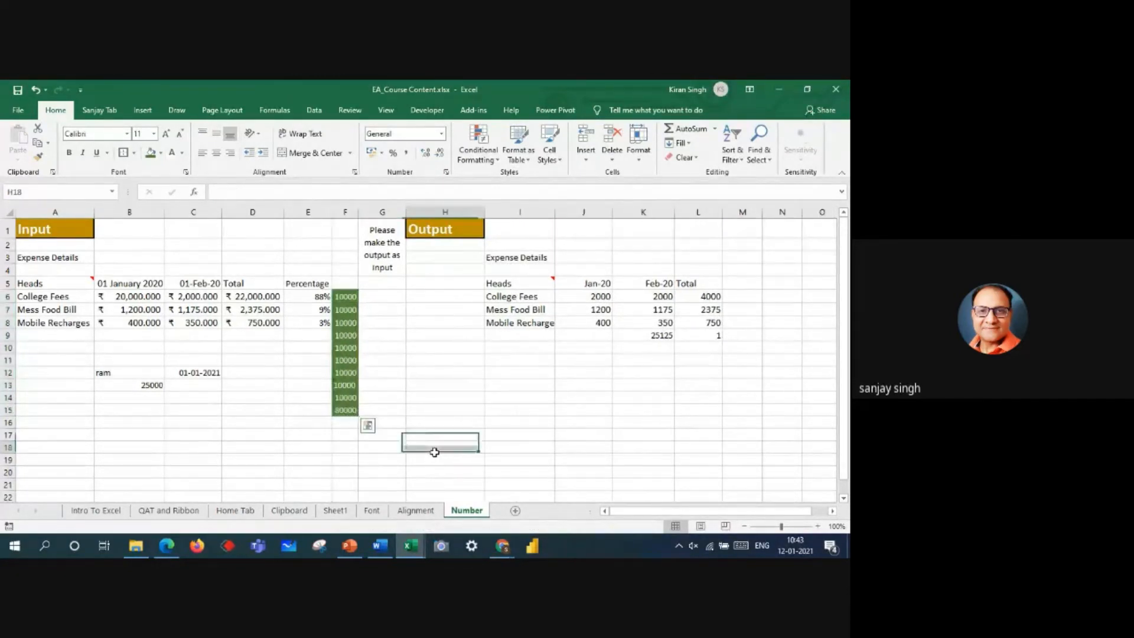
# Step: Check the SUM formula in F15 against the values in F6:F14
pyautogui.click(333, 410)
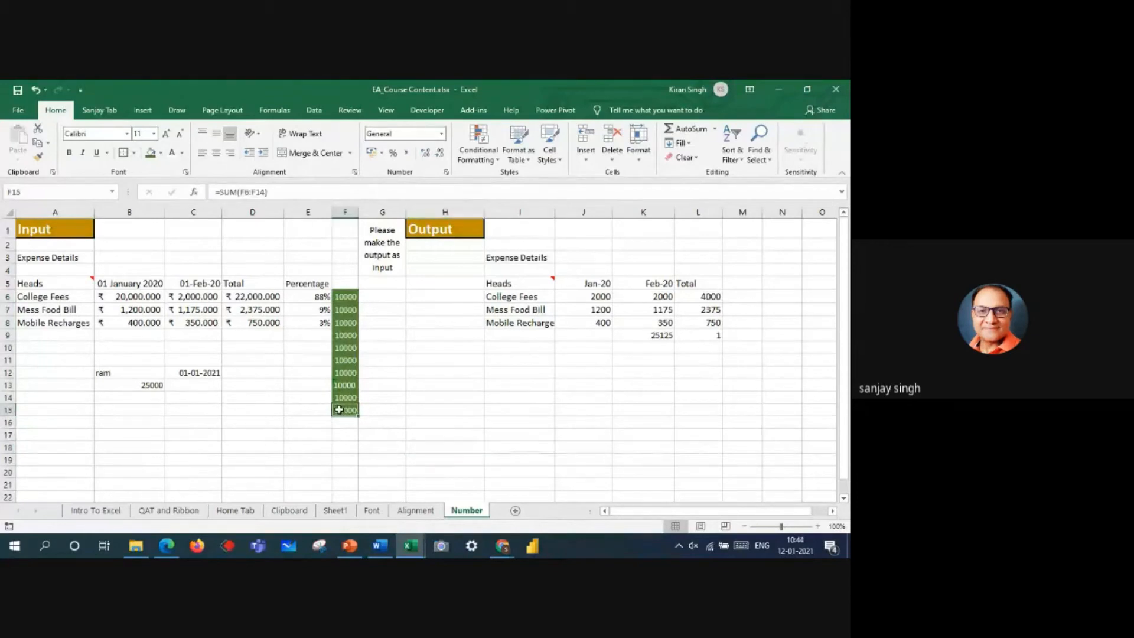
pyautogui.moveTo(346, 299); pyautogui.dragTo(348, 395)
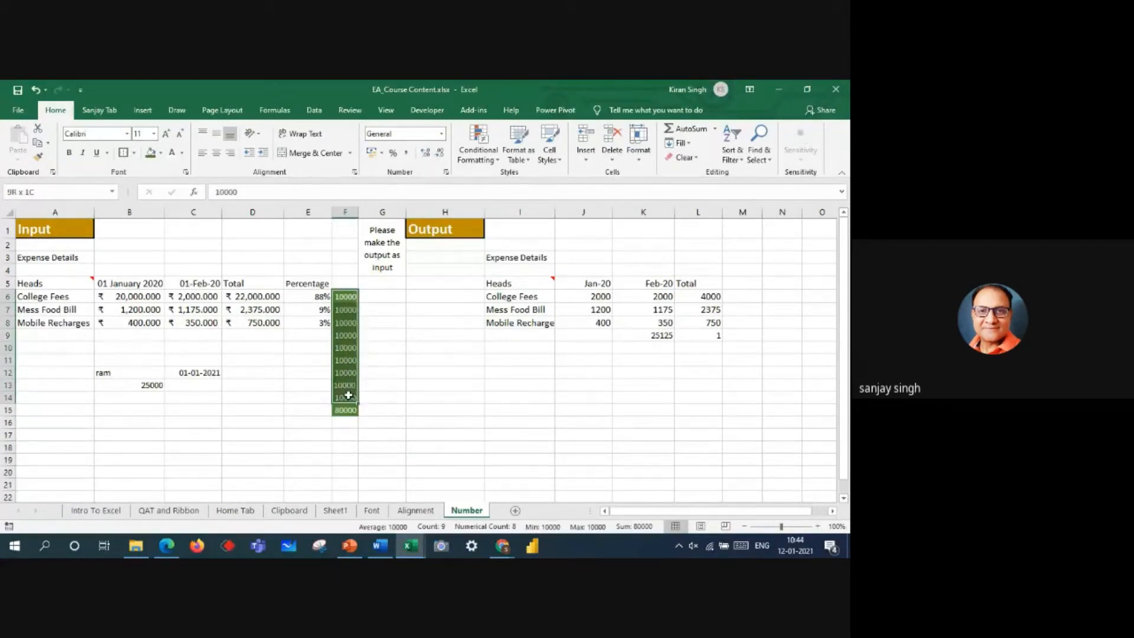
pyautogui.moveTo(349, 395); pyautogui.dragTo(348, 395)
pyautogui.click(338, 441)
pyautogui.click(347, 408)
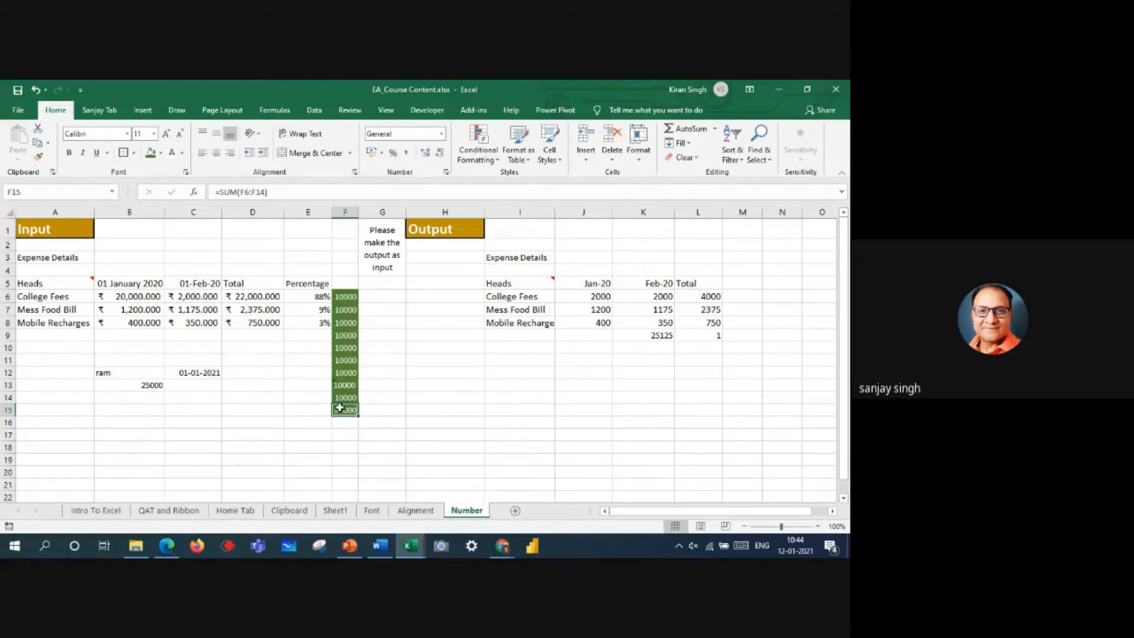
# Step: Widen column F, convert the text in F13 to a number by removing its apostrophe, and recheck the total in F15
pyautogui.moveTo(358, 211); pyautogui.dragTo(399, 211)
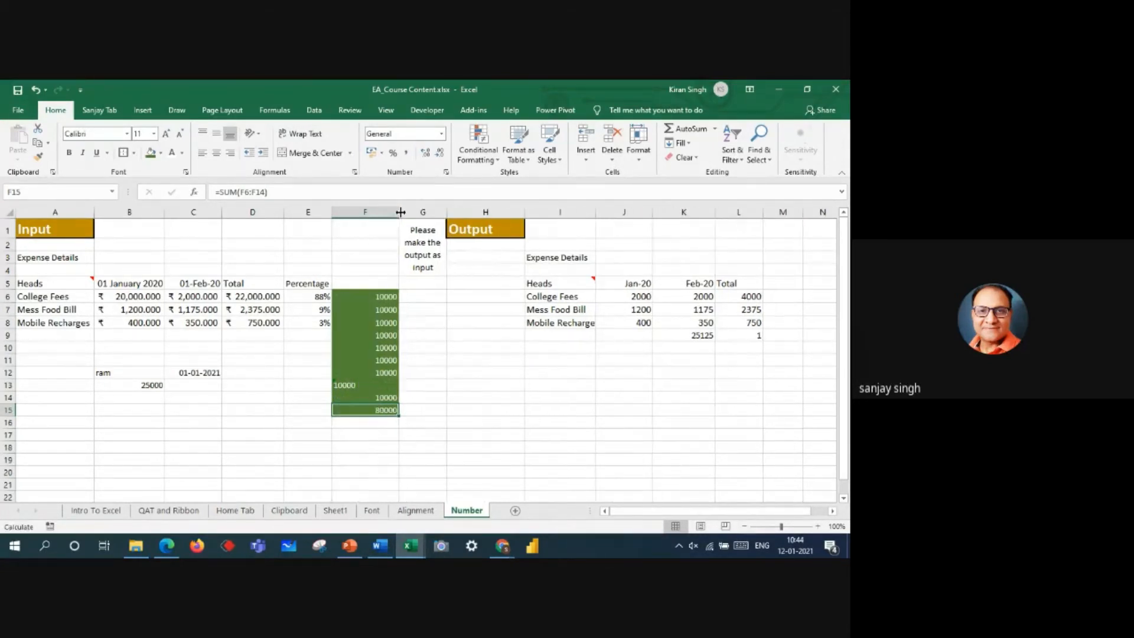
pyautogui.click(345, 385)
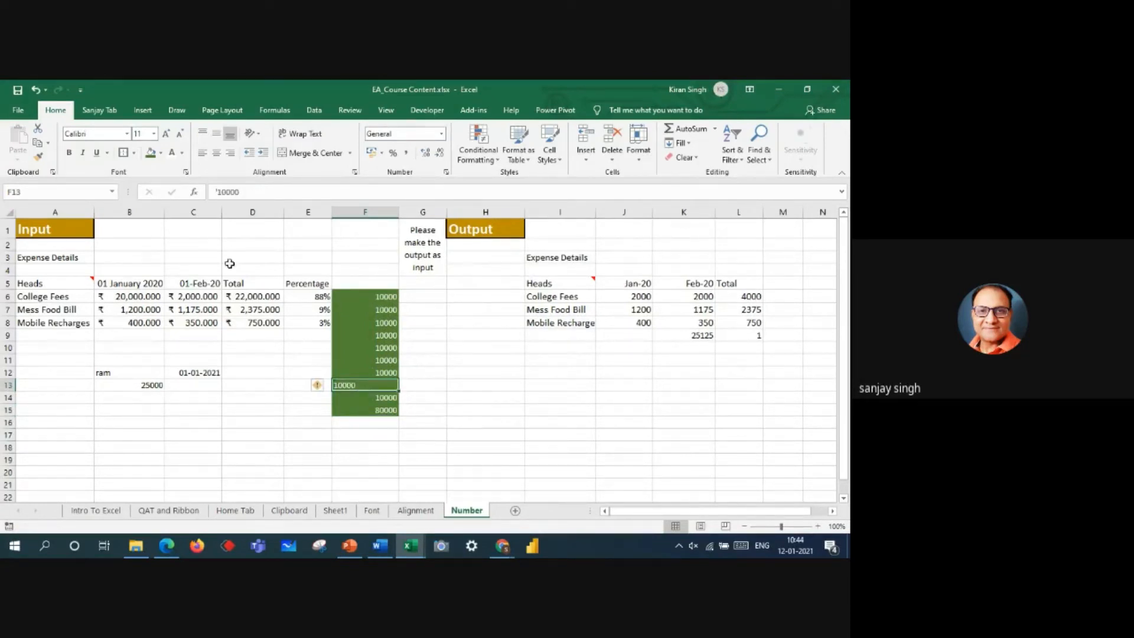
pyautogui.click(218, 192)
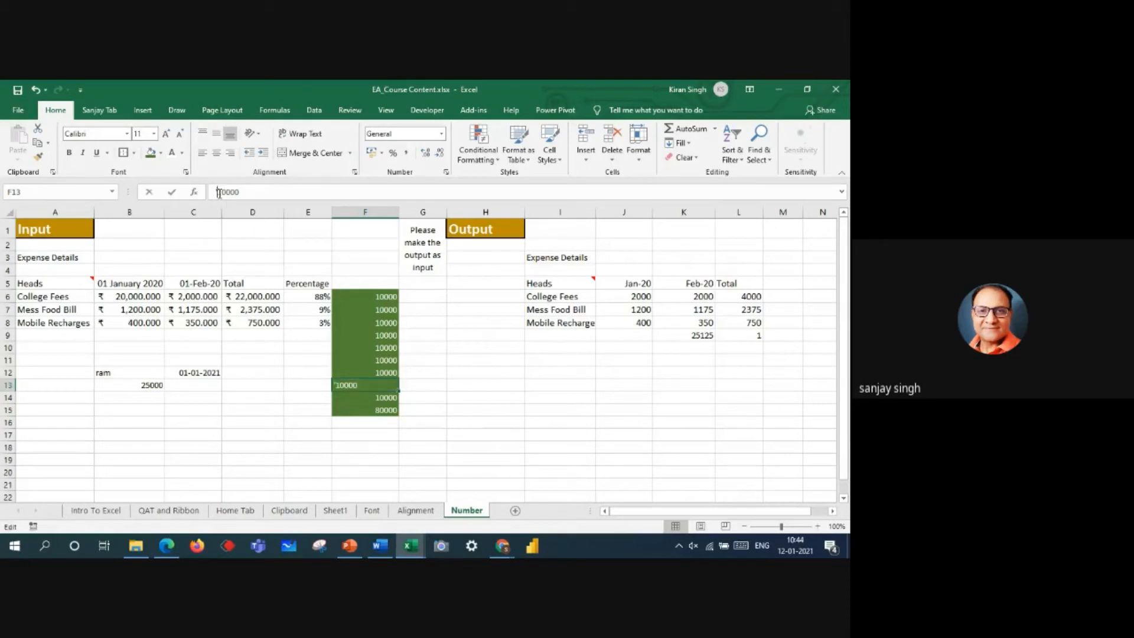
pyautogui.press('Return')
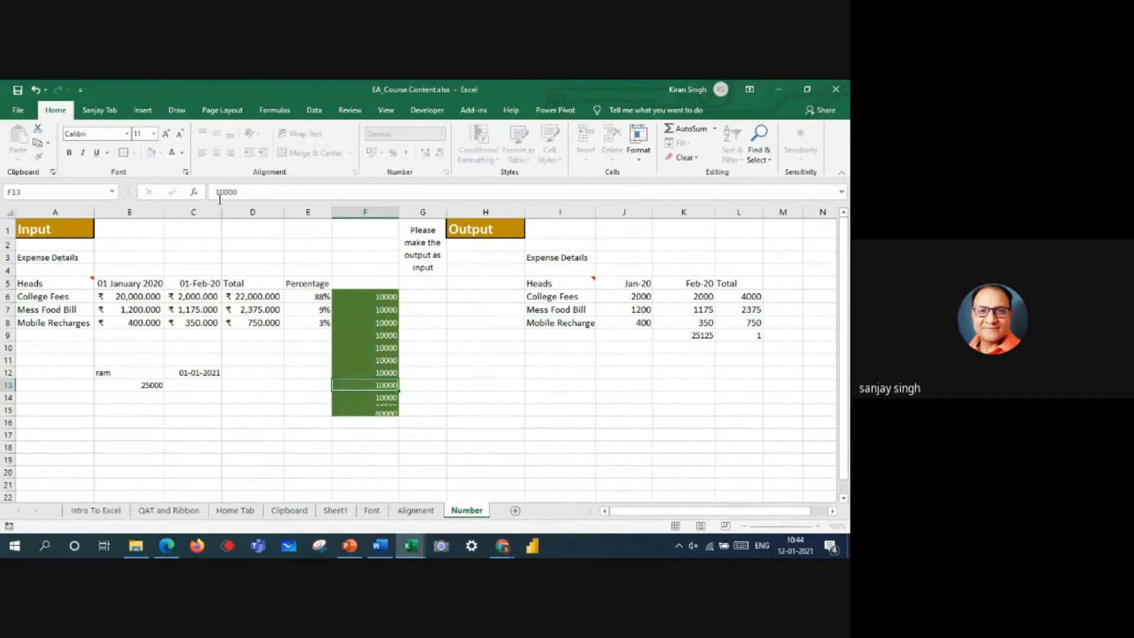
pyautogui.click(377, 409)
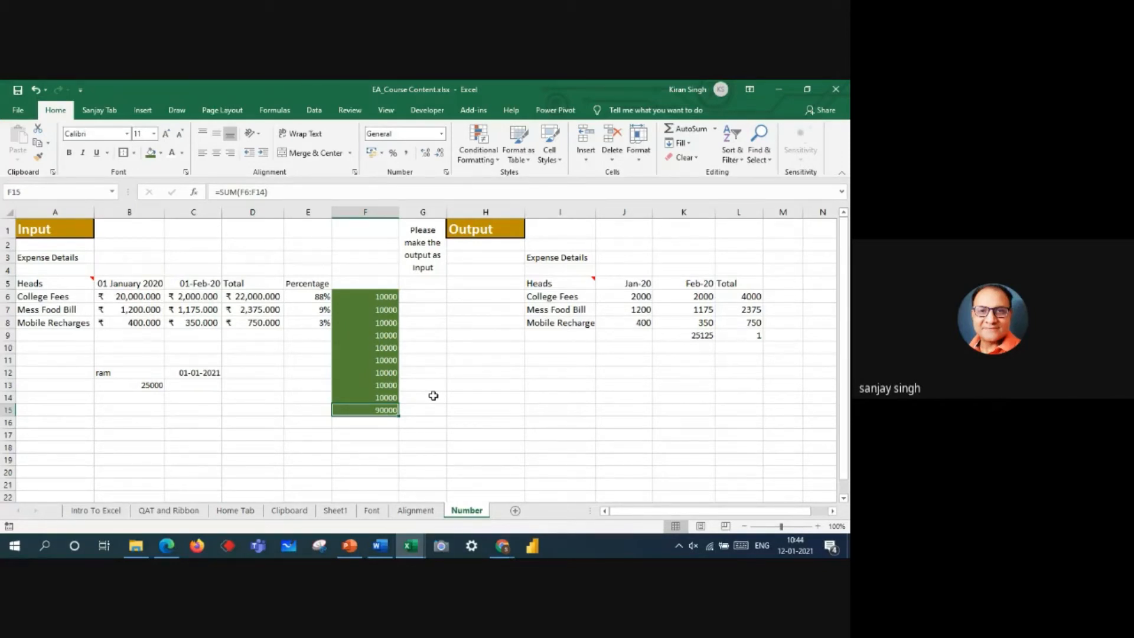
pyautogui.moveTo(108, 372); pyautogui.dragTo(141, 388)
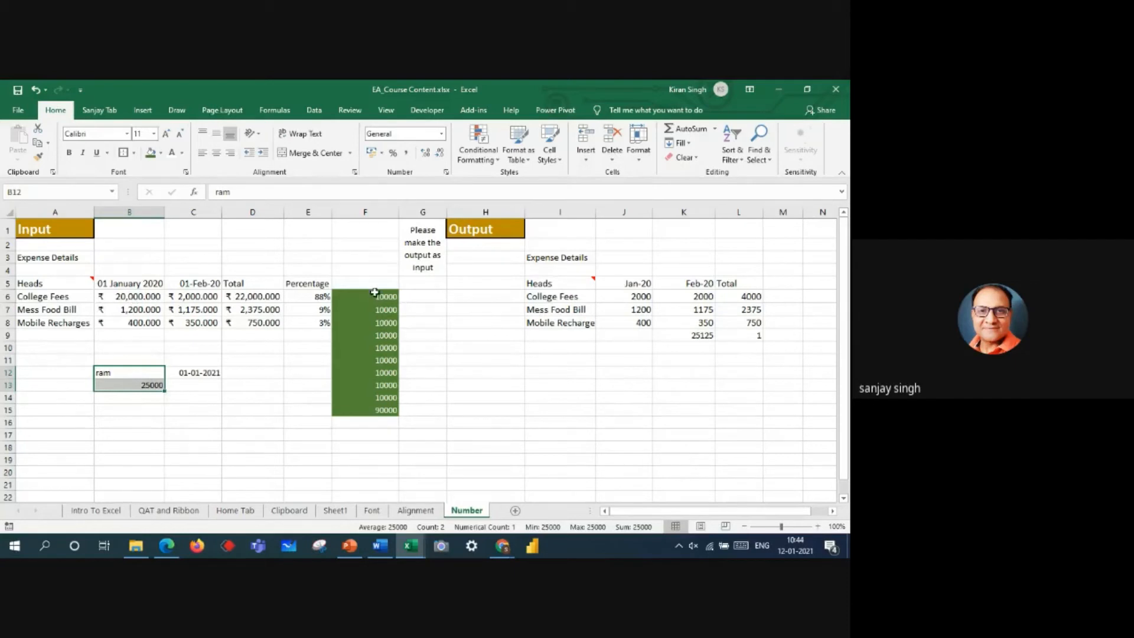
pyautogui.click(608, 410)
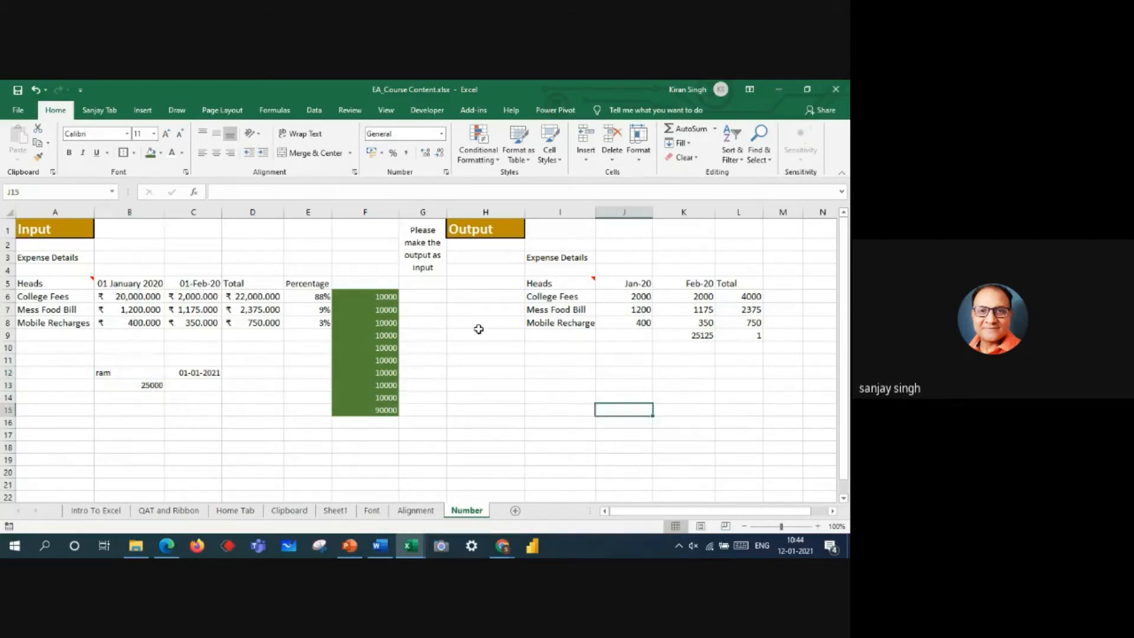
# Step: Check the number format of Input cell B6 and apply the Accounting format to the Output amounts in J6:L8
pyautogui.moveTo(50, 280)
pyautogui.click(129, 295)
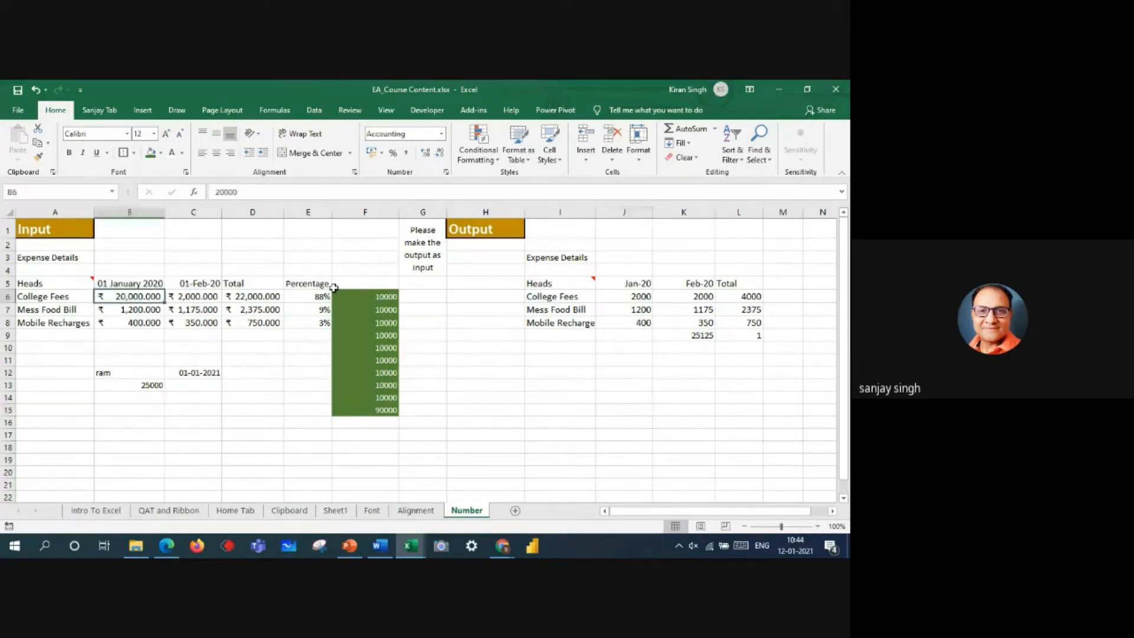
pyautogui.click(629, 298)
pyautogui.moveTo(626, 296); pyautogui.dragTo(747, 322)
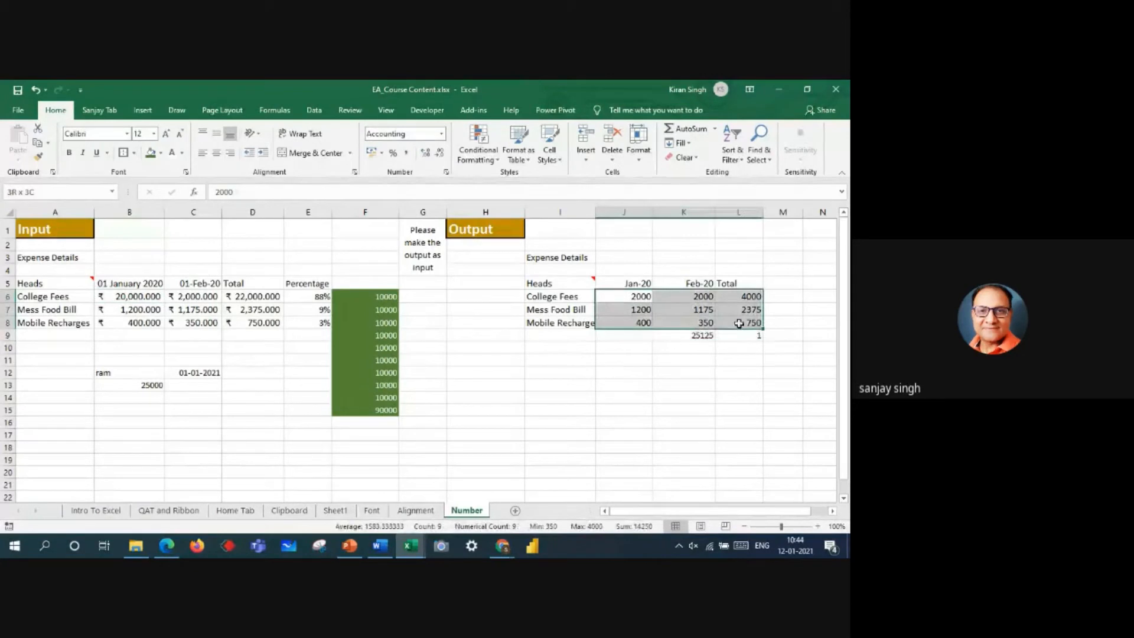
pyautogui.click(441, 135)
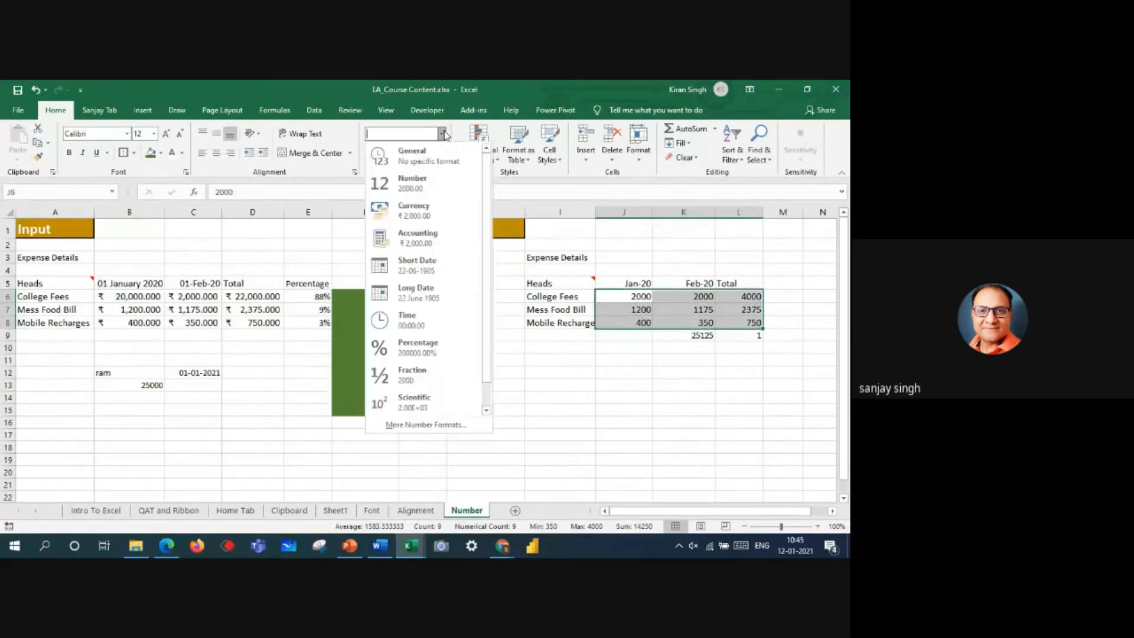
pyautogui.click(419, 239)
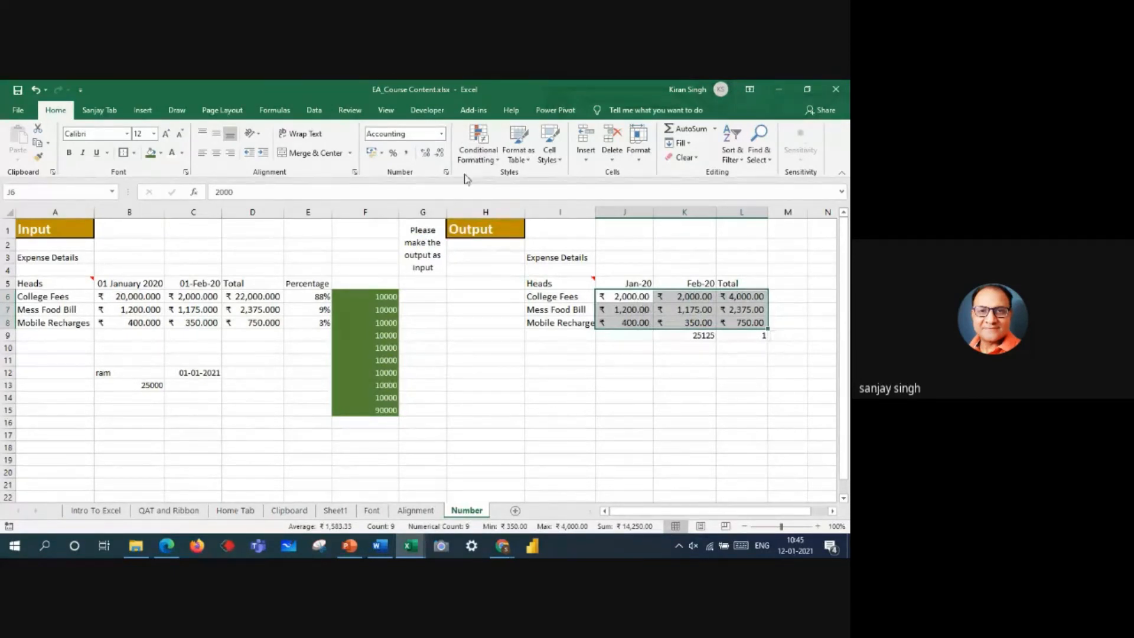
# Step: Apply the Long Date format to the Output table's January heading in J5
pyautogui.moveTo(629, 282); pyautogui.dragTo(679, 283)
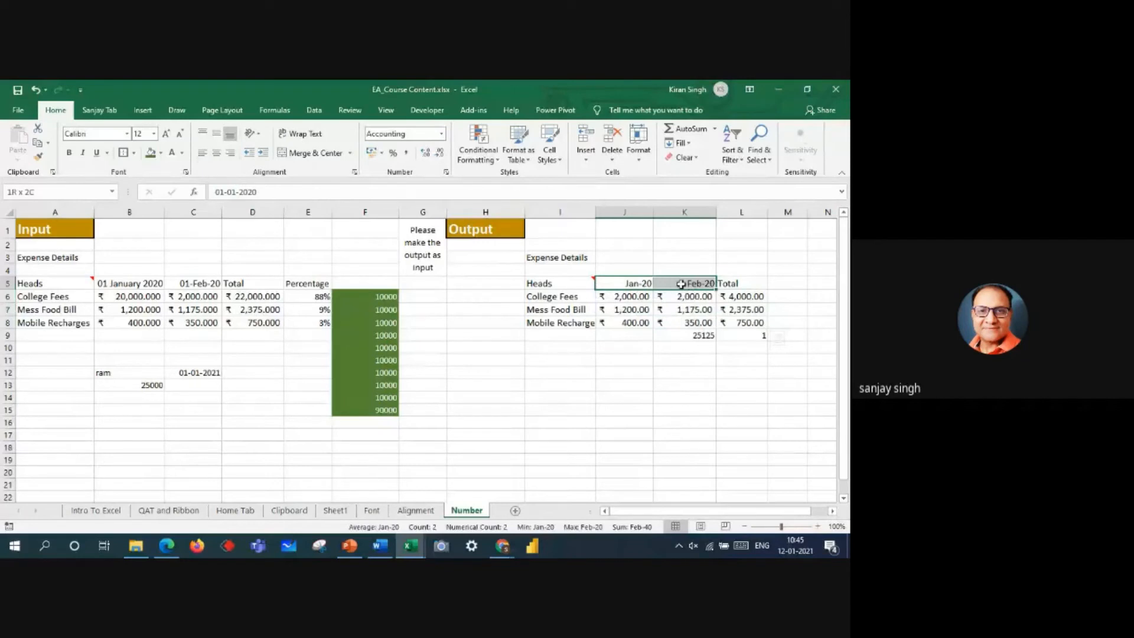
pyautogui.click(441, 136)
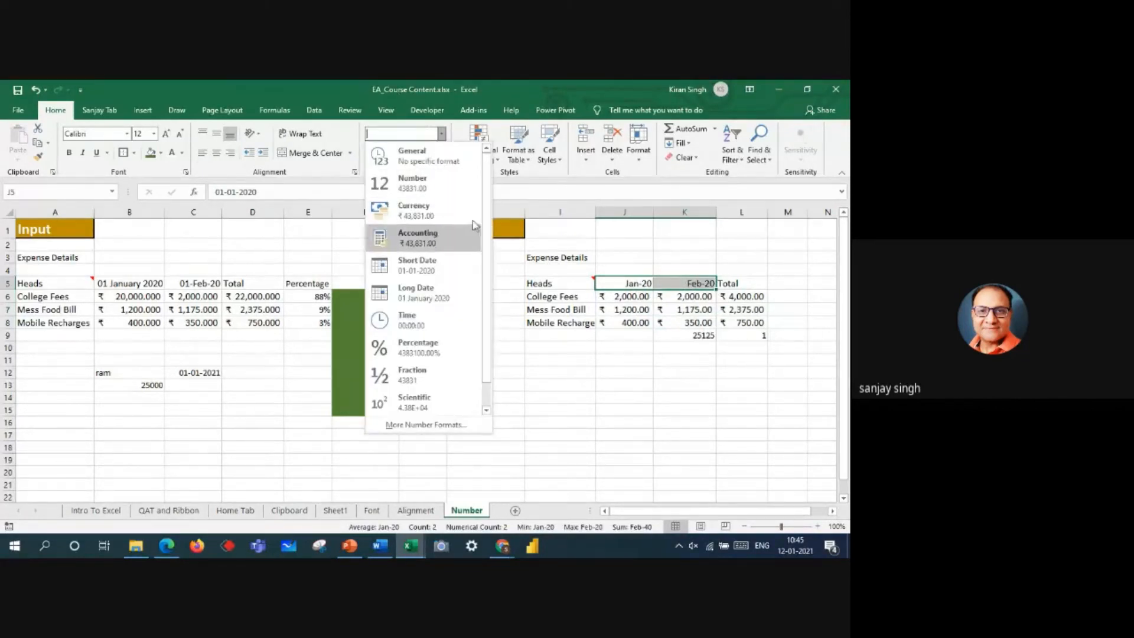
pyautogui.click(630, 287)
pyautogui.click(627, 283)
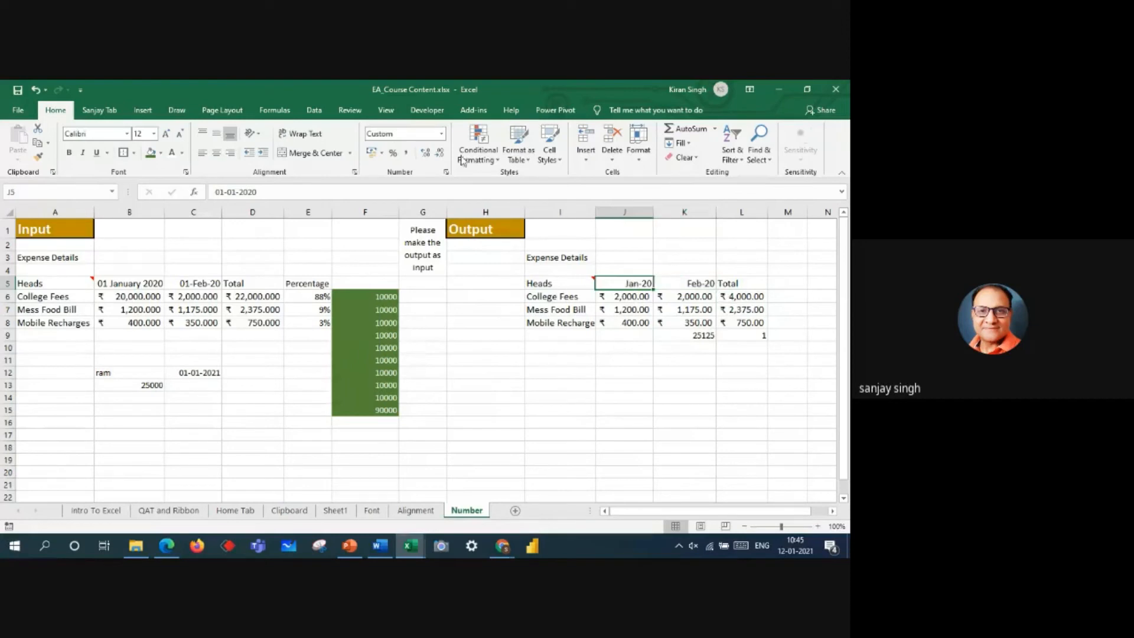
pyautogui.click(441, 134)
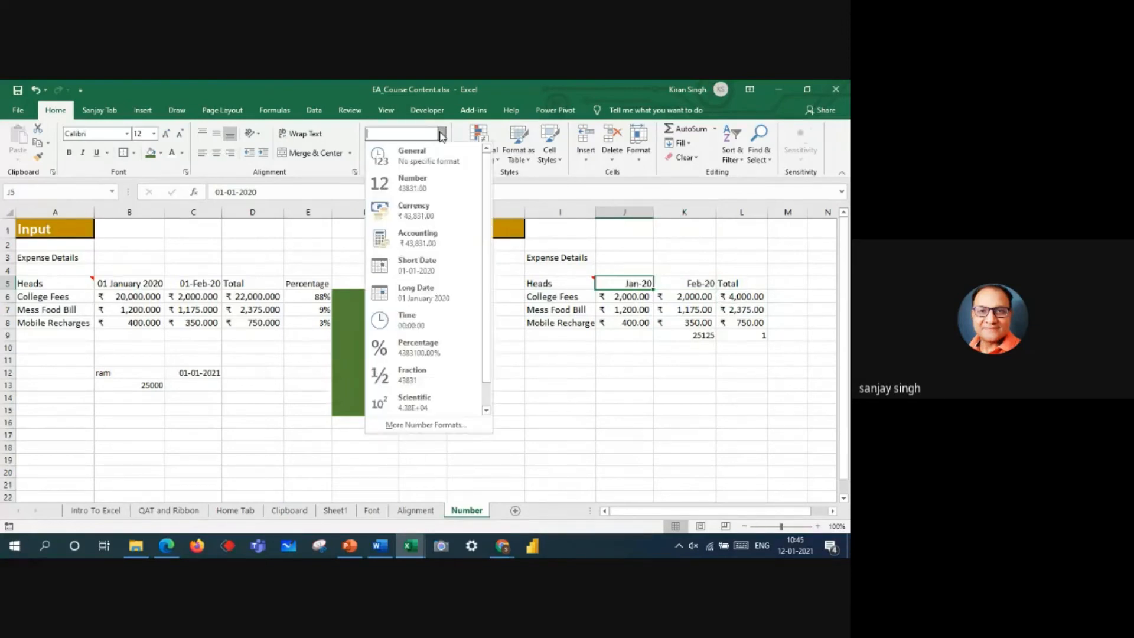
pyautogui.click(420, 294)
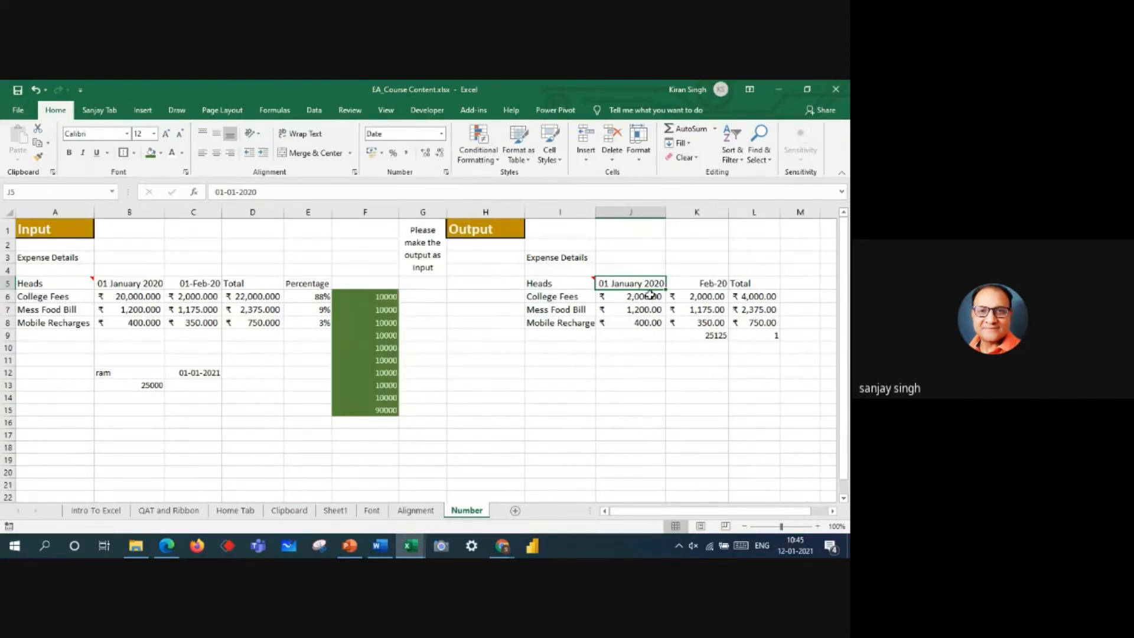
# Step: Apply the custom date format dd-mmm to the Output table's February heading in K5
pyautogui.click(704, 284)
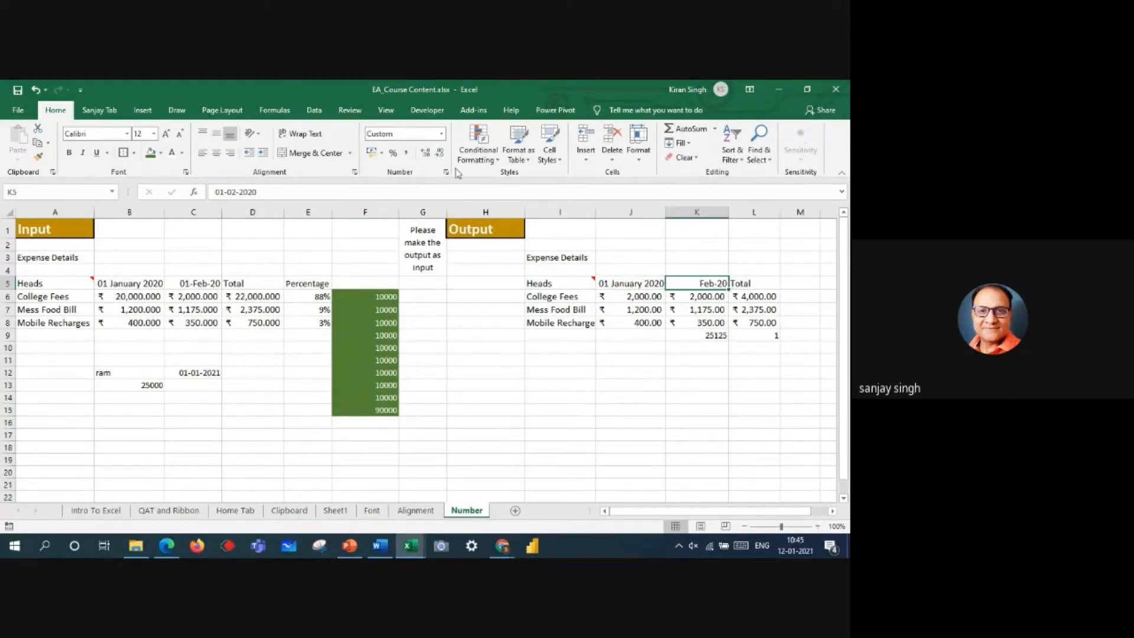
pyautogui.click(441, 134)
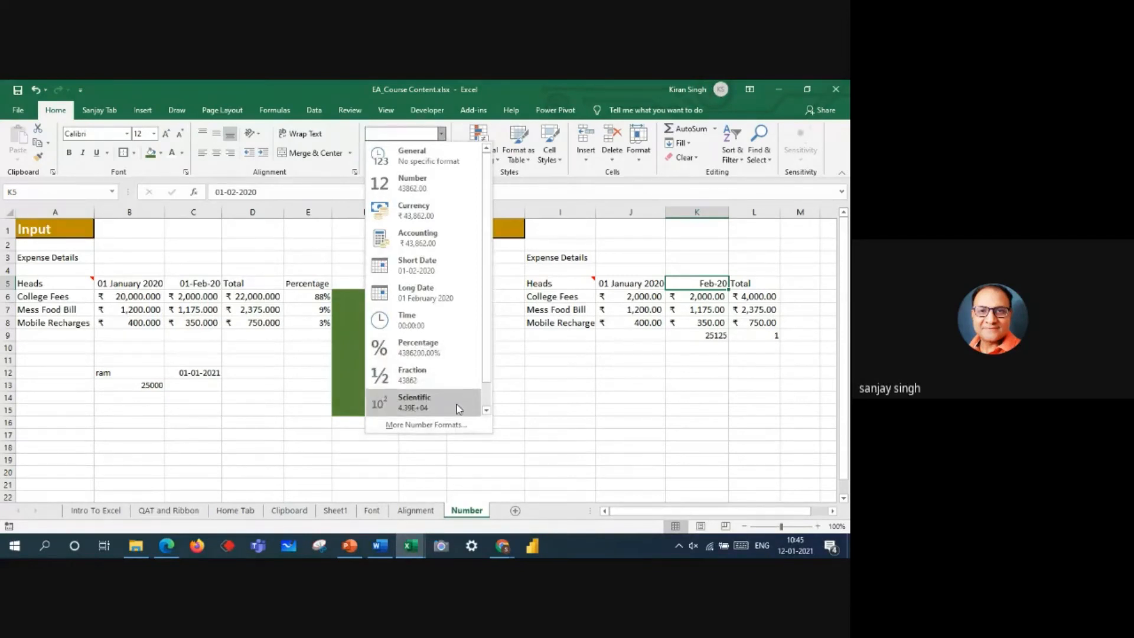
pyautogui.click(447, 424)
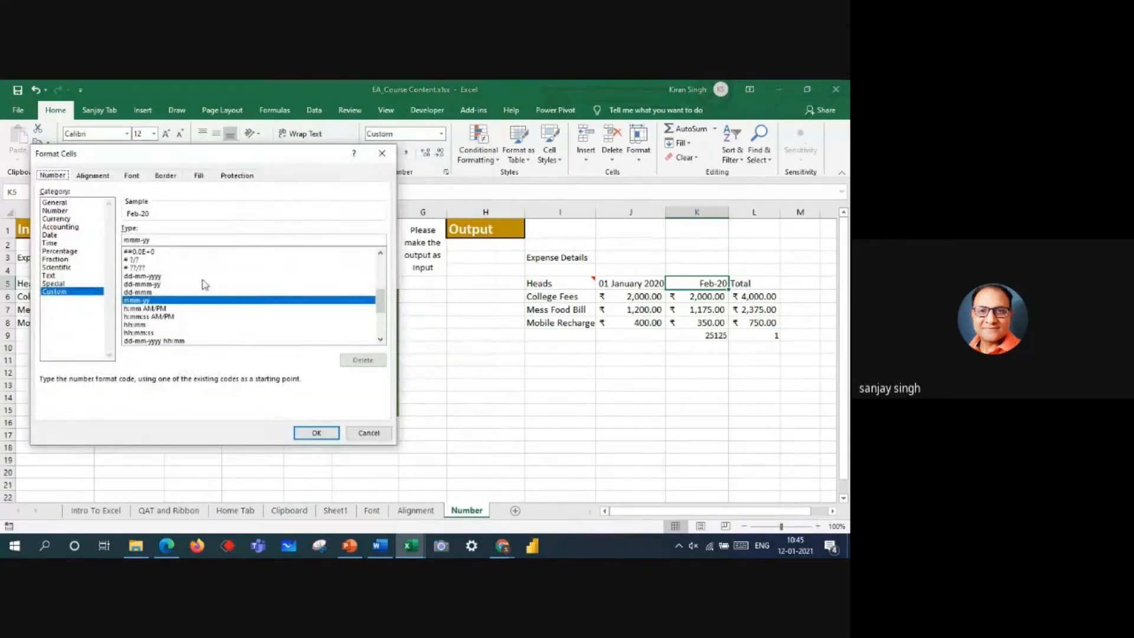
pyautogui.click(149, 302)
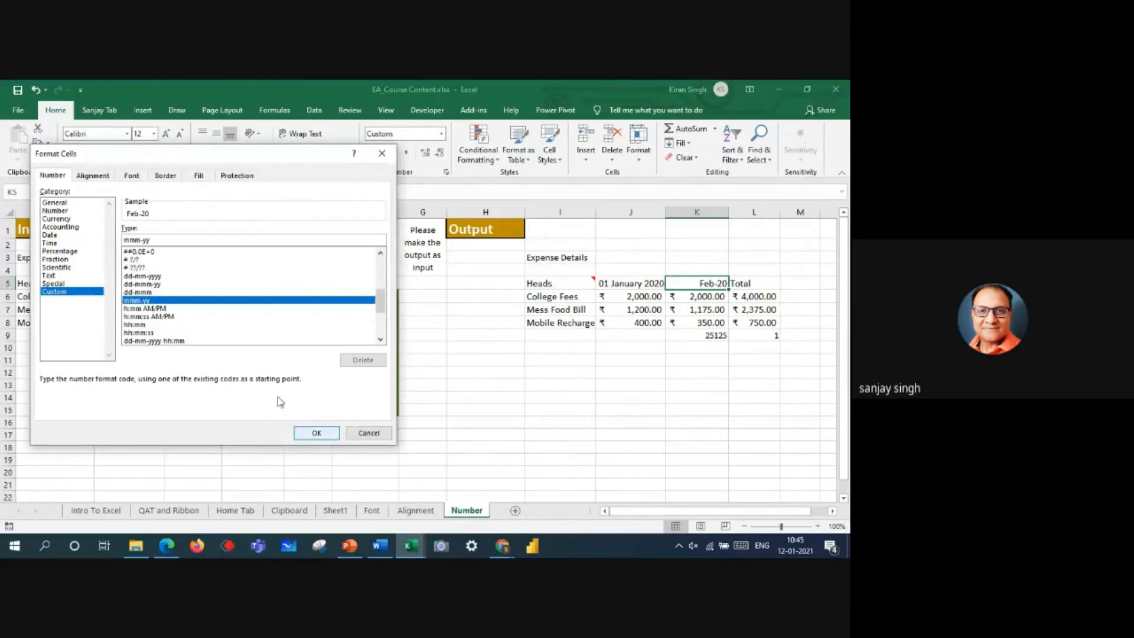
pyautogui.click(149, 293)
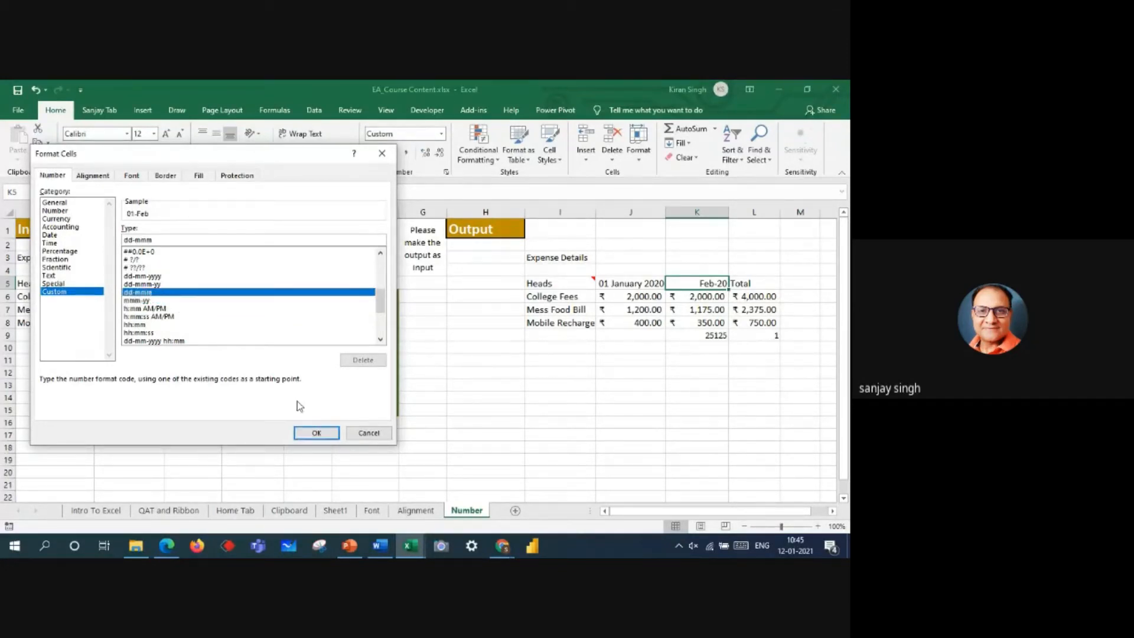
pyautogui.click(316, 433)
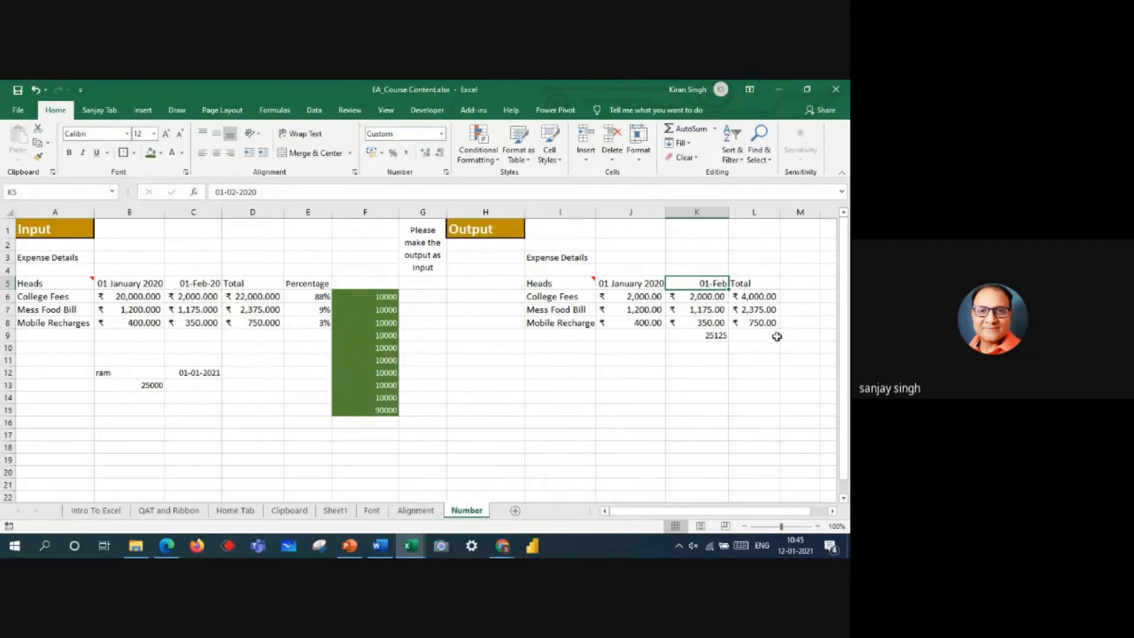
# Step: Re-enter the College Fees total in L6 as a SUM of J6:K6
pyautogui.click(752, 298)
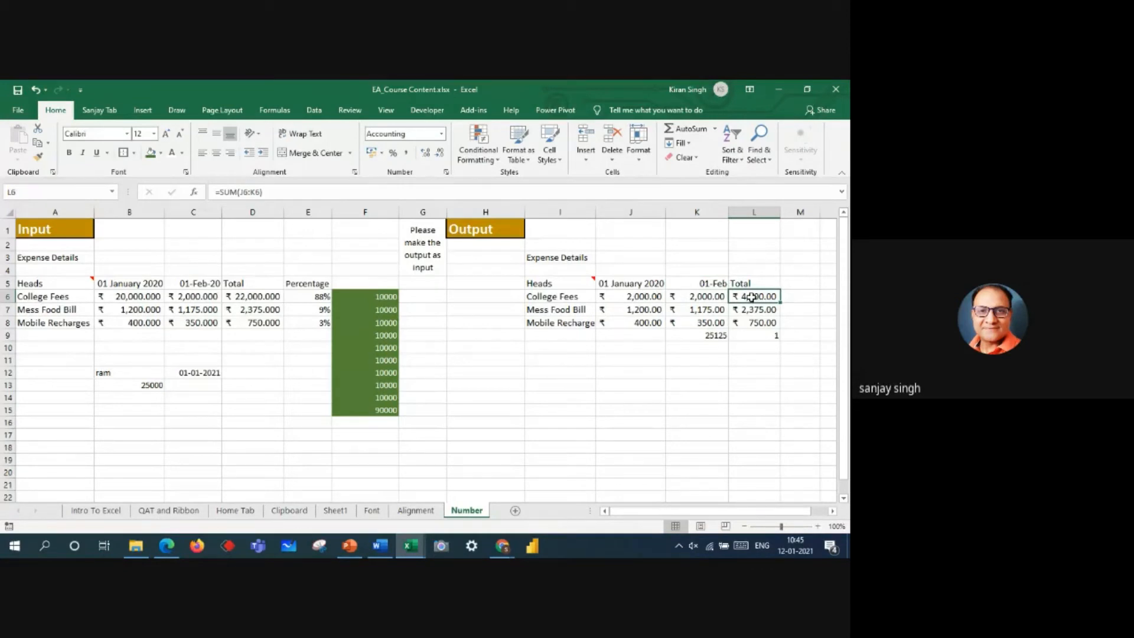
pyautogui.write('=sum(')
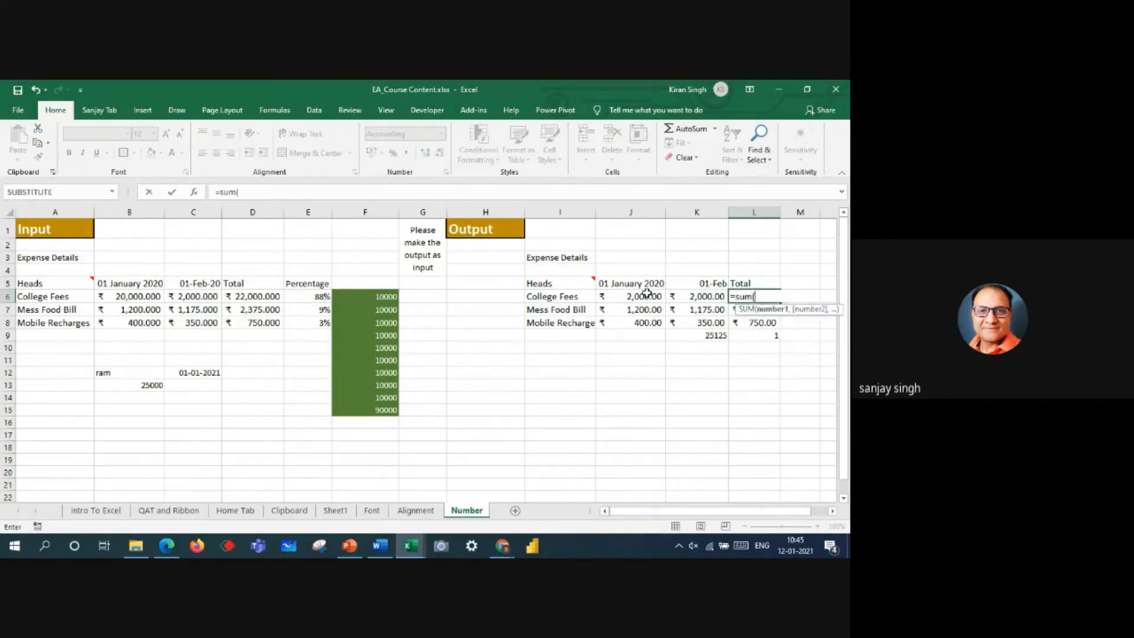
pyautogui.moveTo(646, 297); pyautogui.dragTo(683, 297)
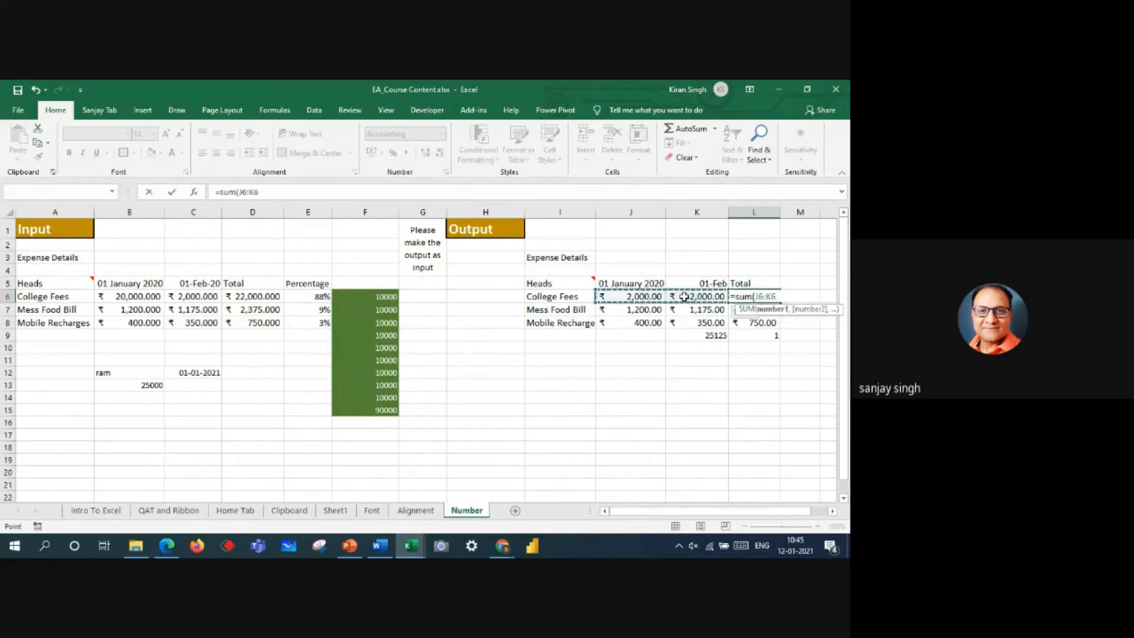
pyautogui.press('Return')
# Step: Fill the L6 total formula down through L9 and fit column L's width to its contents
pyautogui.click(770, 297)
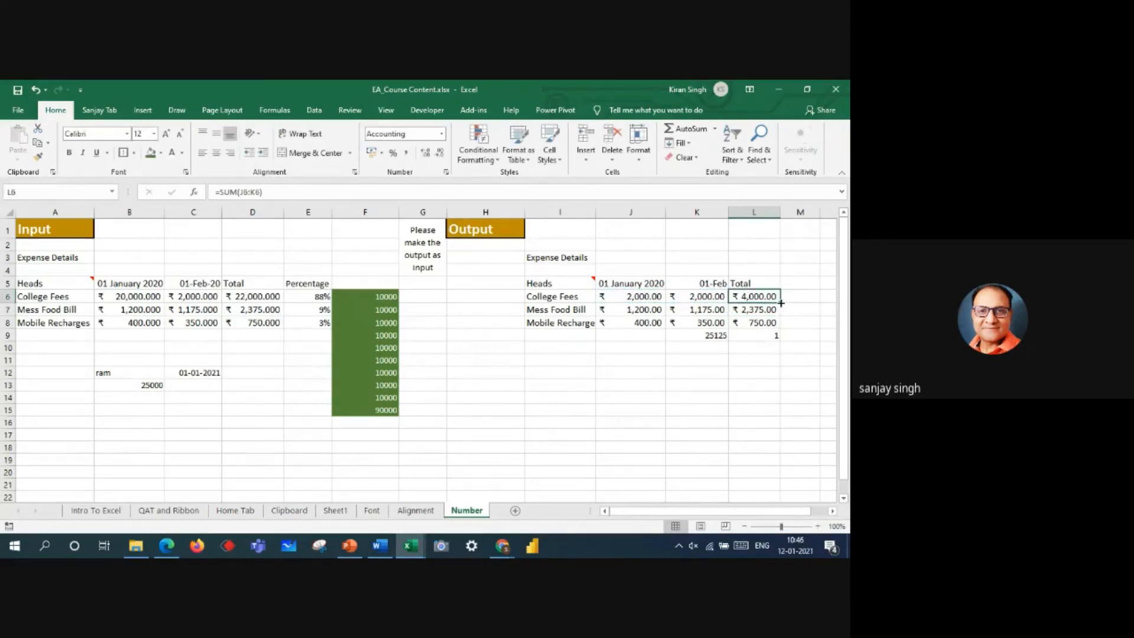
pyautogui.moveTo(781, 302); pyautogui.dragTo(778, 337)
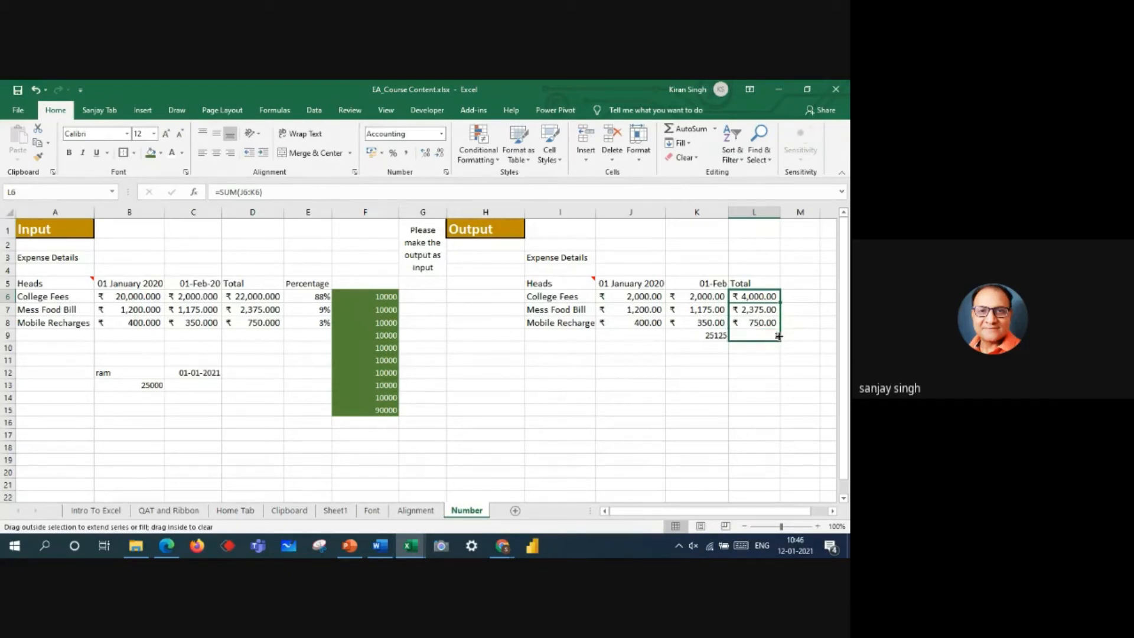
pyautogui.doubleClick(781, 211)
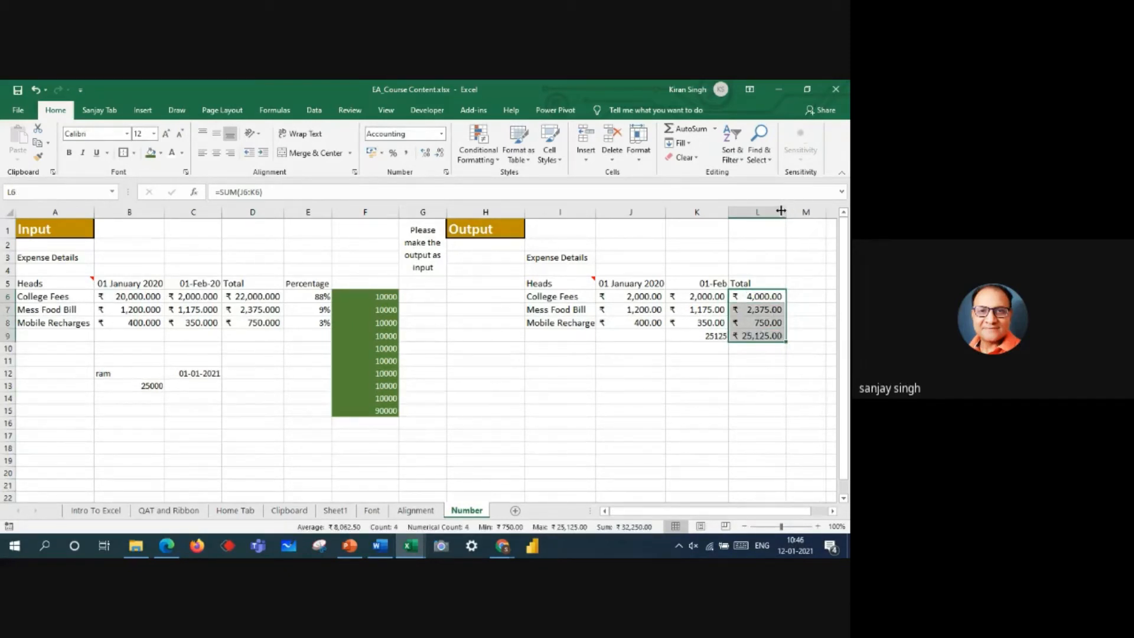
pyautogui.click(763, 296)
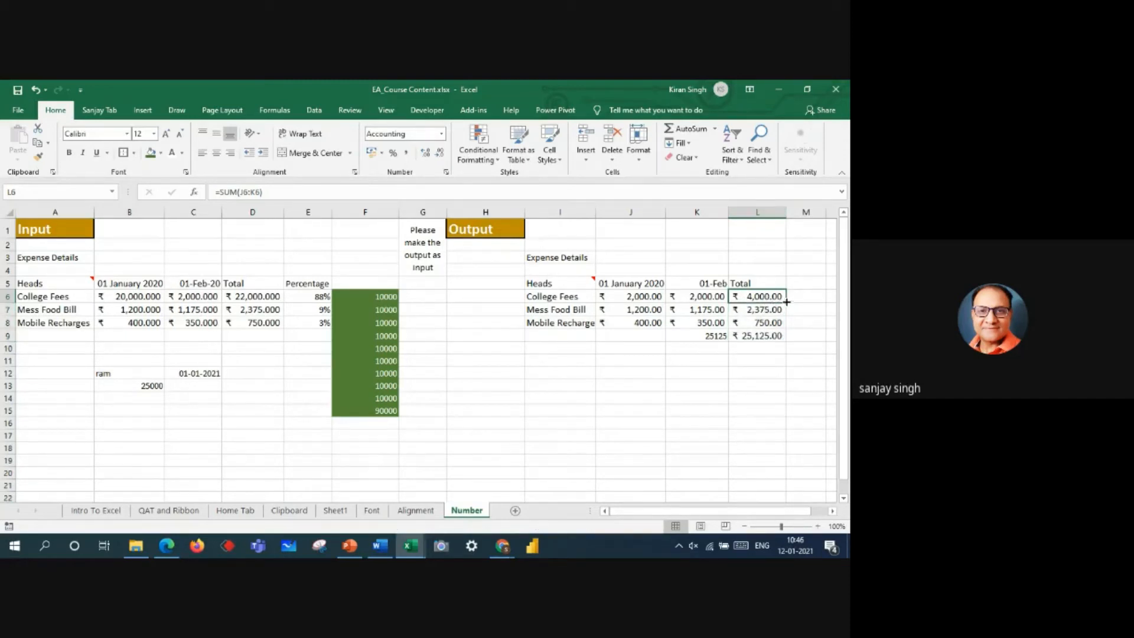
pyautogui.moveTo(786, 303); pyautogui.dragTo(787, 337)
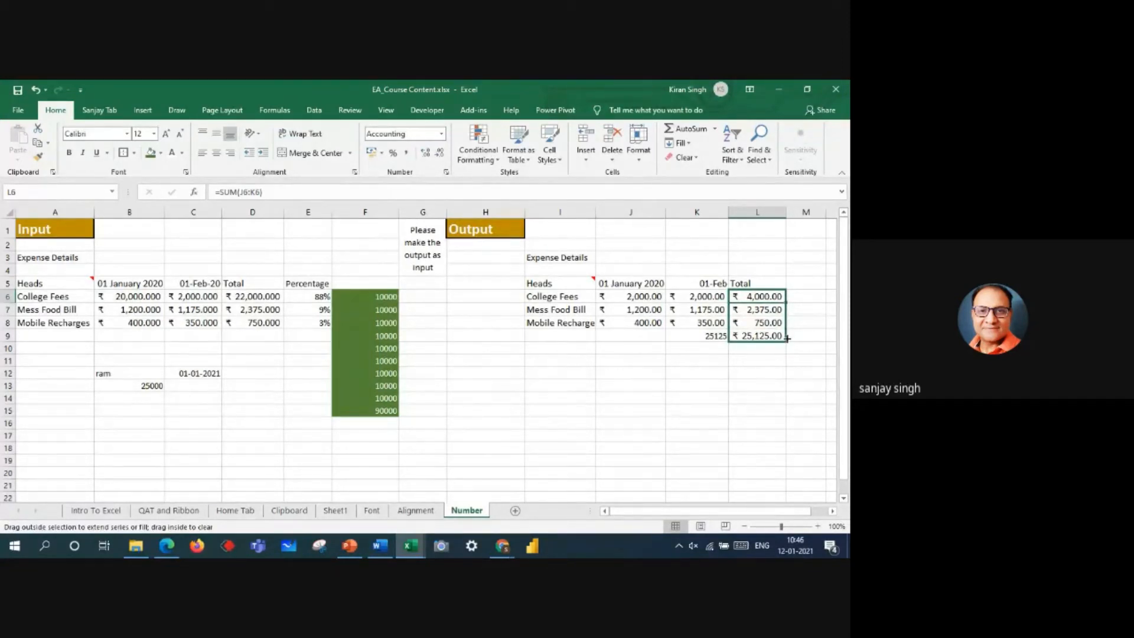
pyautogui.moveTo(787, 338); pyautogui.dragTo(787, 338)
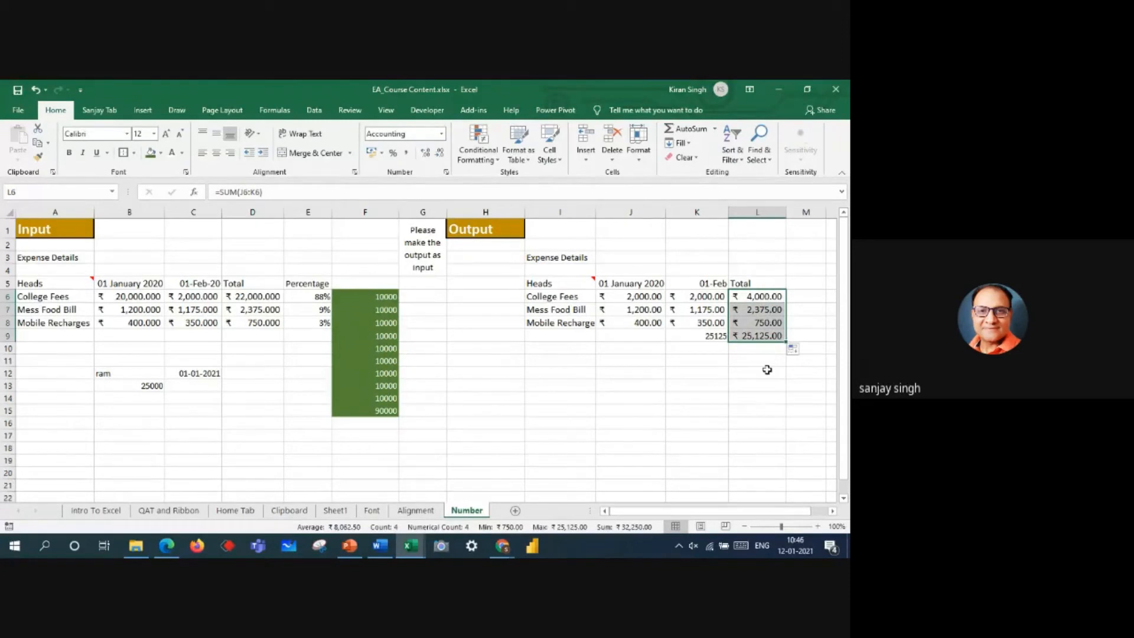
pyautogui.click(760, 336)
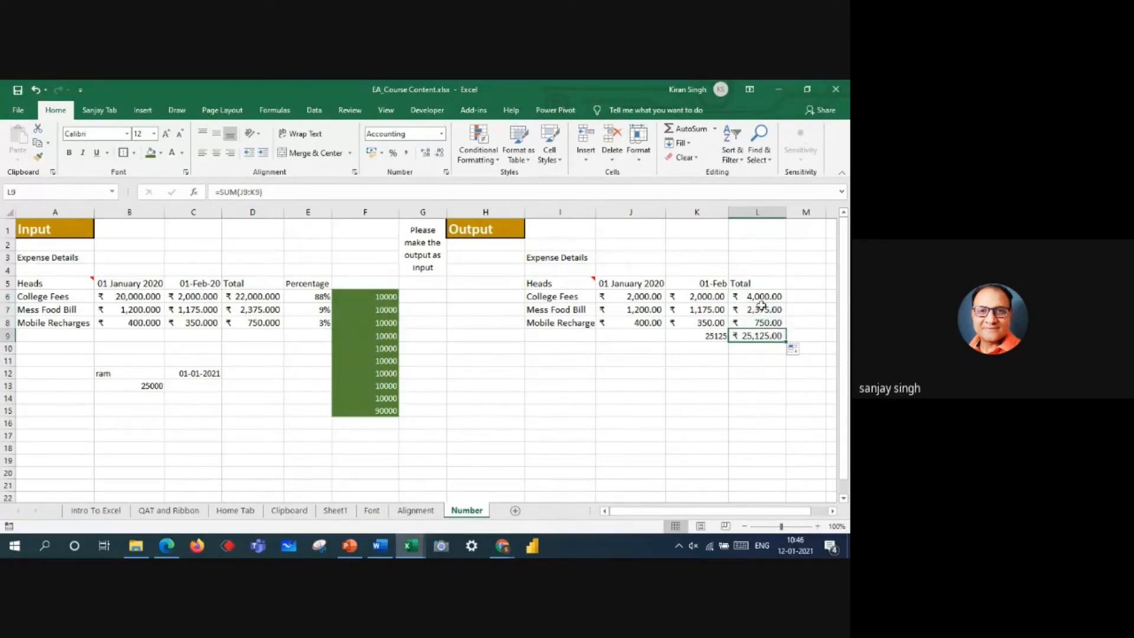
# Step: Enter the formula =L6/L9 in M6 to calculate the College Fees share of the total
pyautogui.click(799, 298)
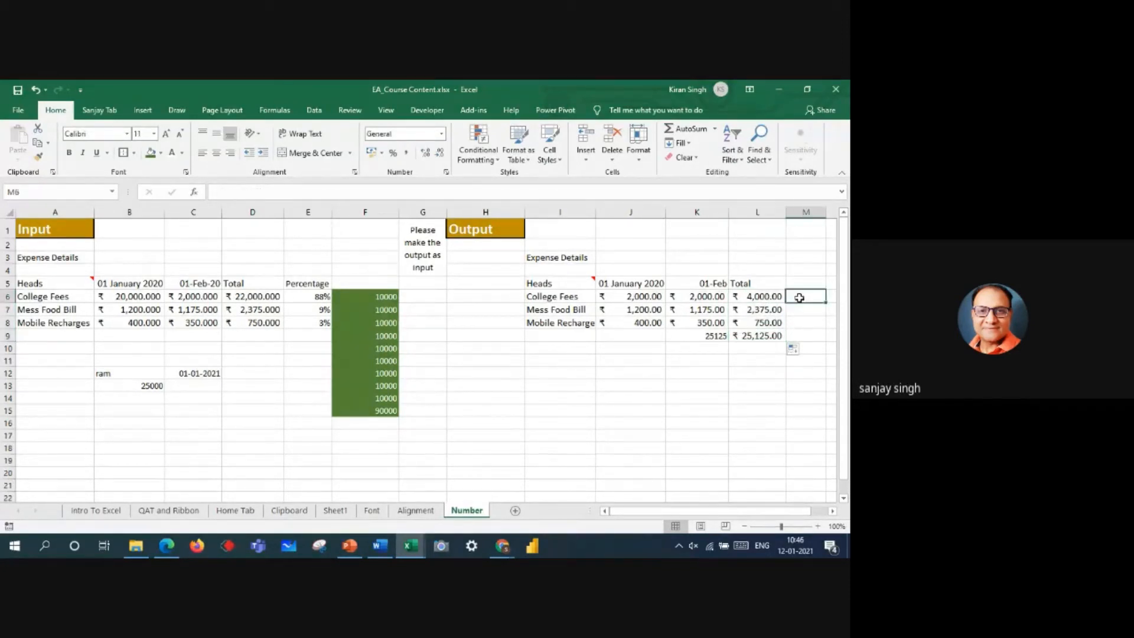
pyautogui.write('=')
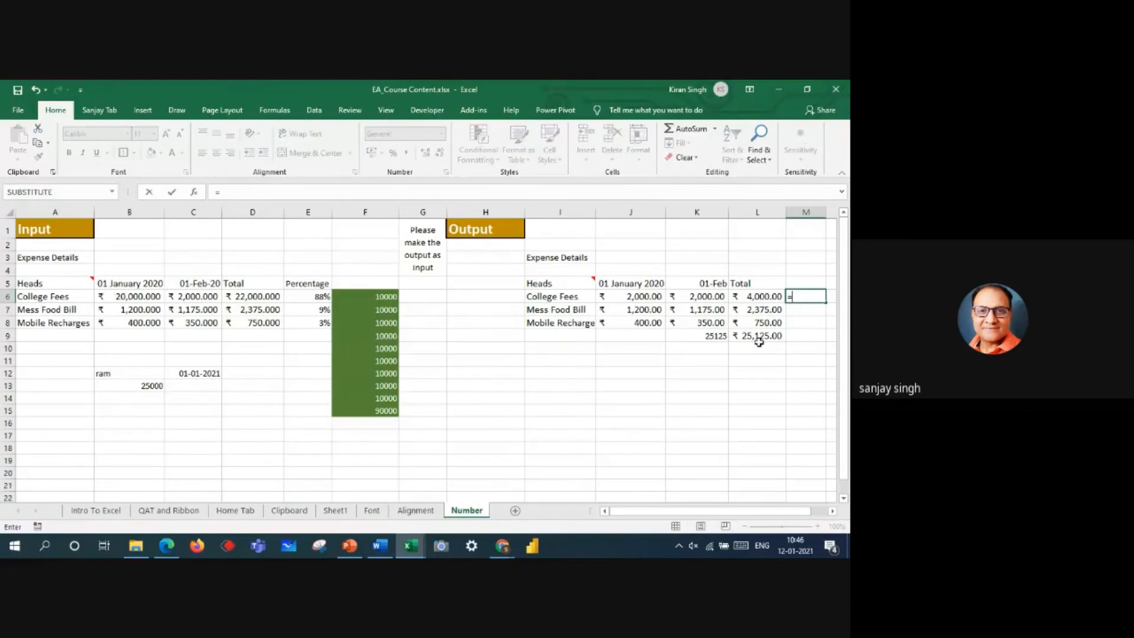
pyautogui.click(755, 296)
pyautogui.write('/')
pyautogui.click(765, 336)
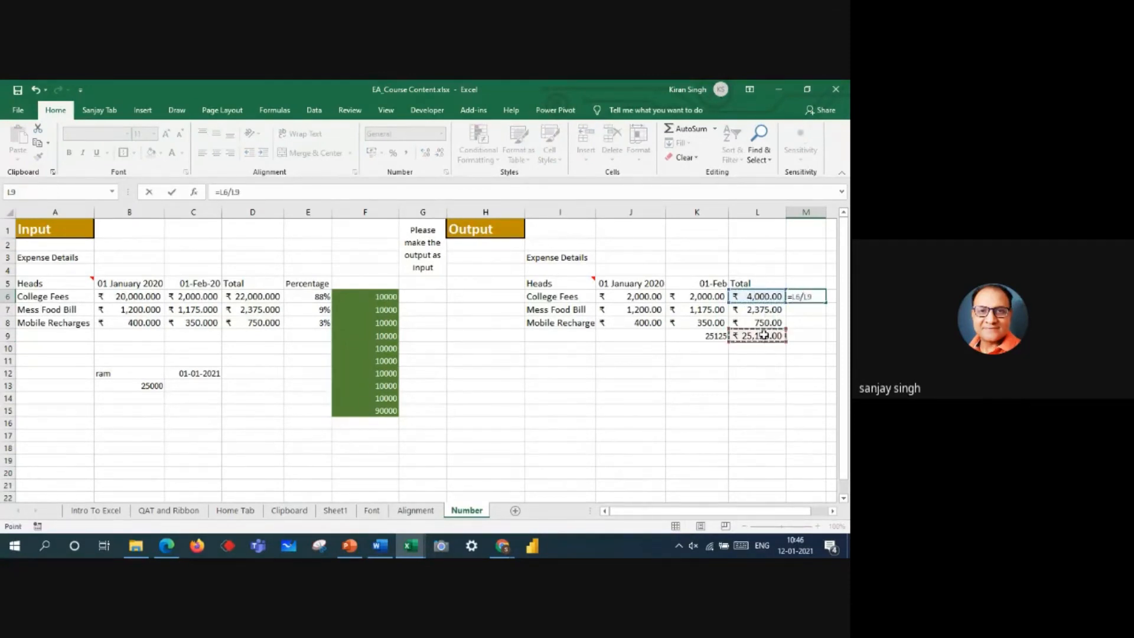
pyautogui.press('Return')
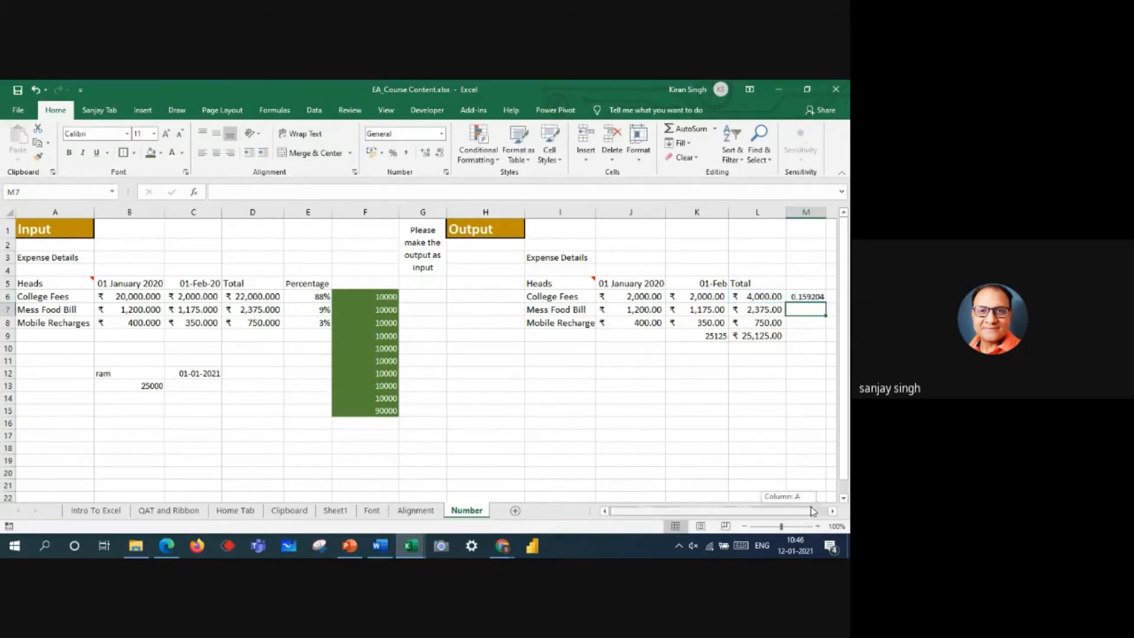
# Step: Format M6 as a percentage and fill its formula down through M9
pyautogui.click(832, 510)
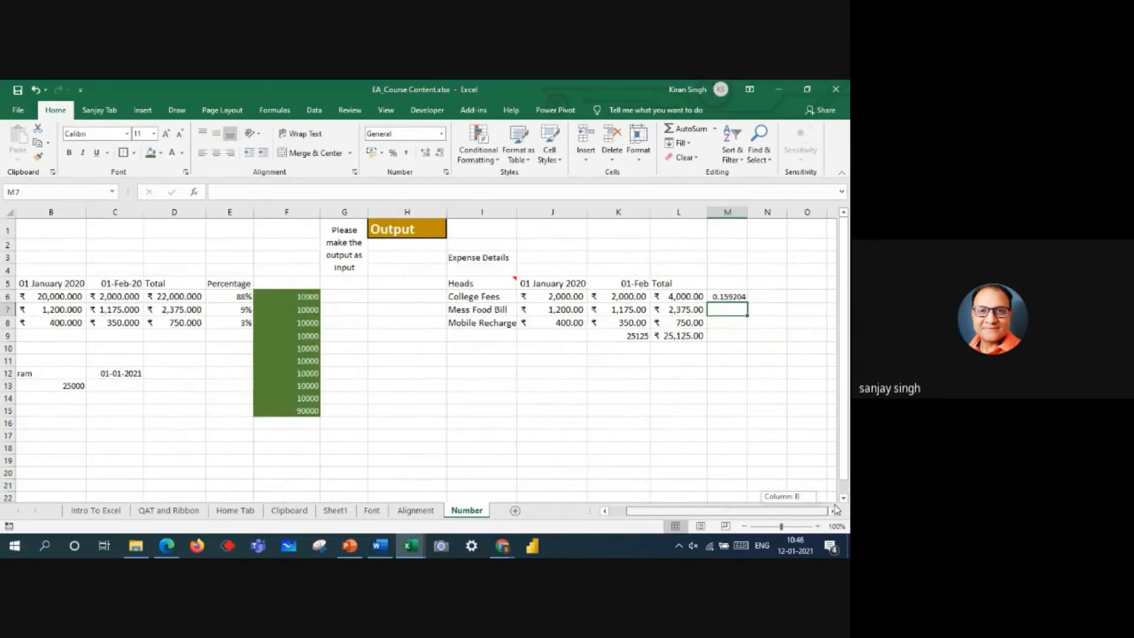
pyautogui.click(729, 297)
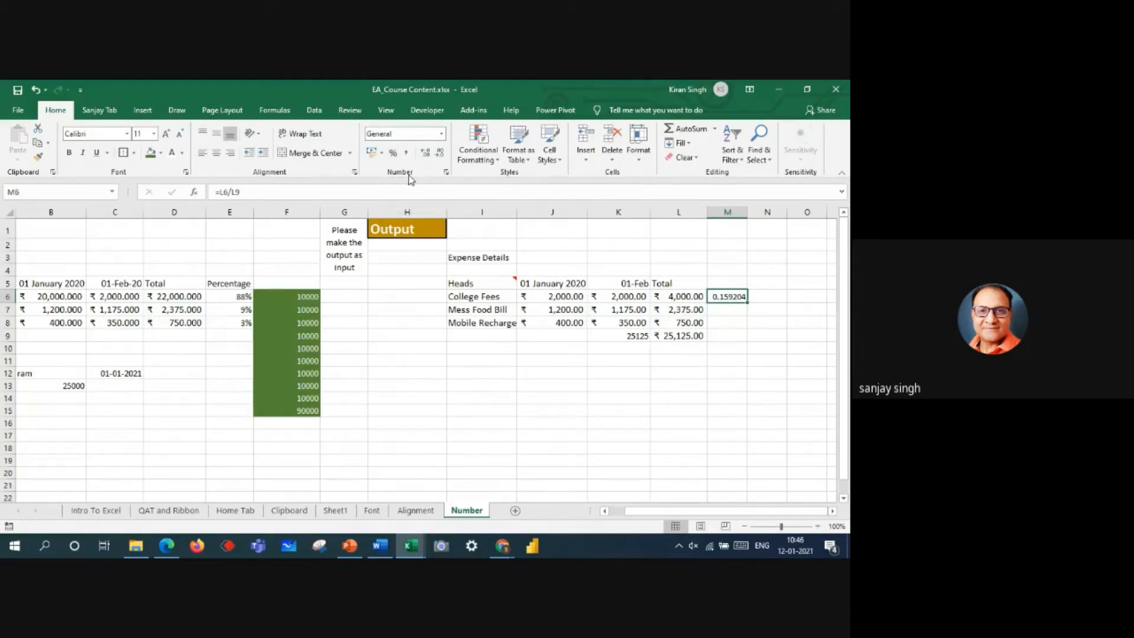
pyautogui.click(393, 153)
pyautogui.moveTo(747, 303); pyautogui.dragTo(746, 338)
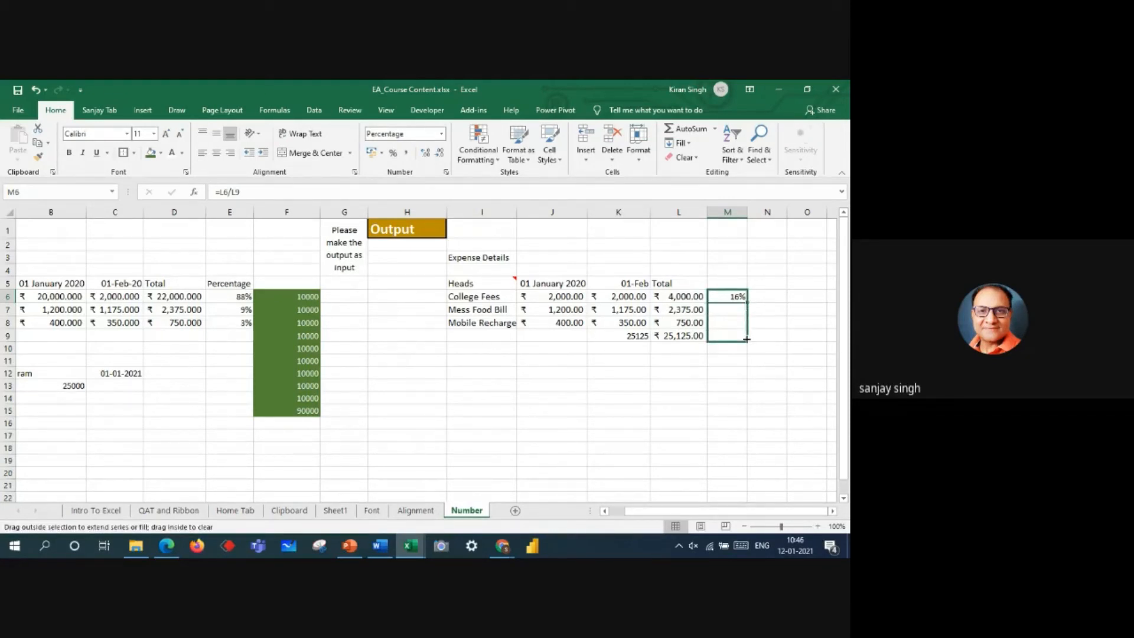
pyautogui.moveTo(747, 338); pyautogui.dragTo(748, 338)
# Step: Try to correct the divisor in M7's formula to L9, and restore the cell by refilling it from M6
pyautogui.click(715, 309)
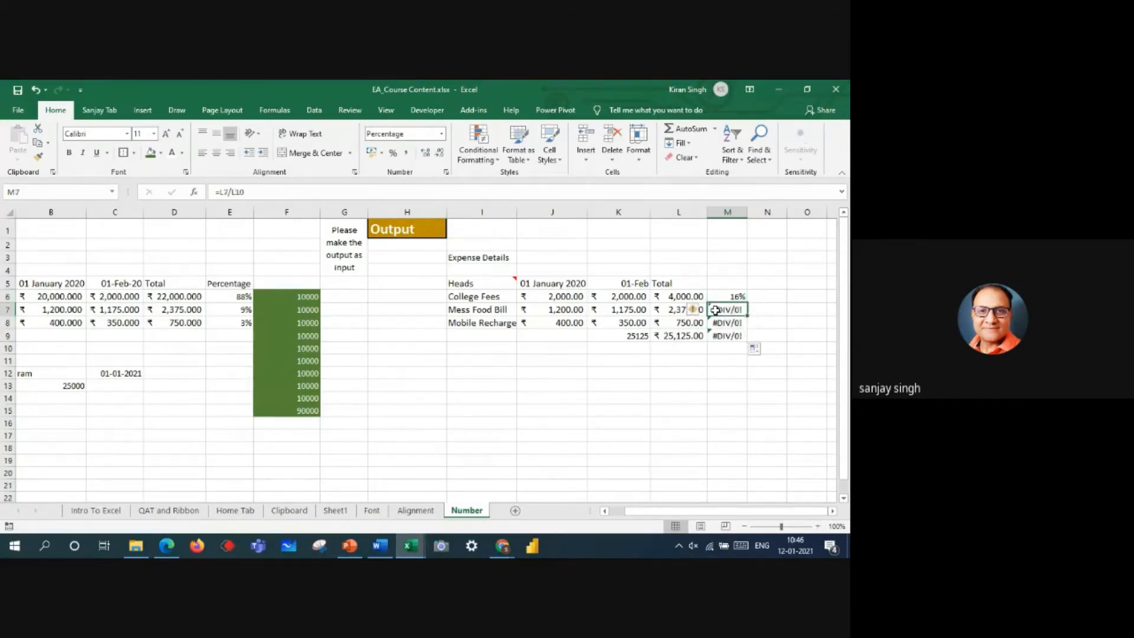
pyautogui.doubleClick(715, 308)
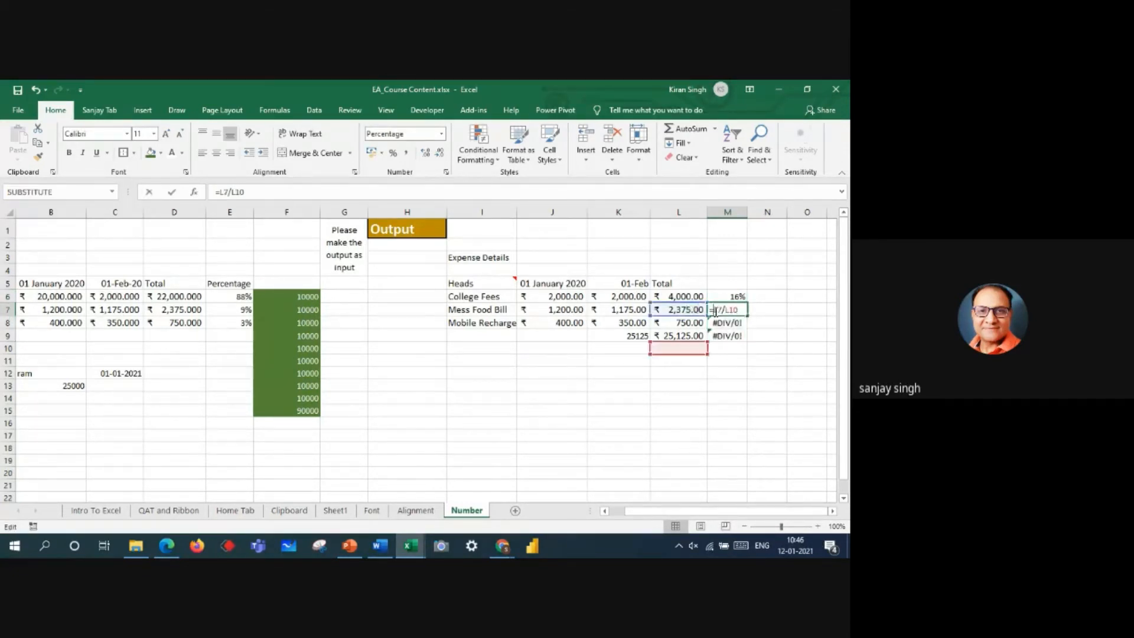
pyautogui.click(692, 340)
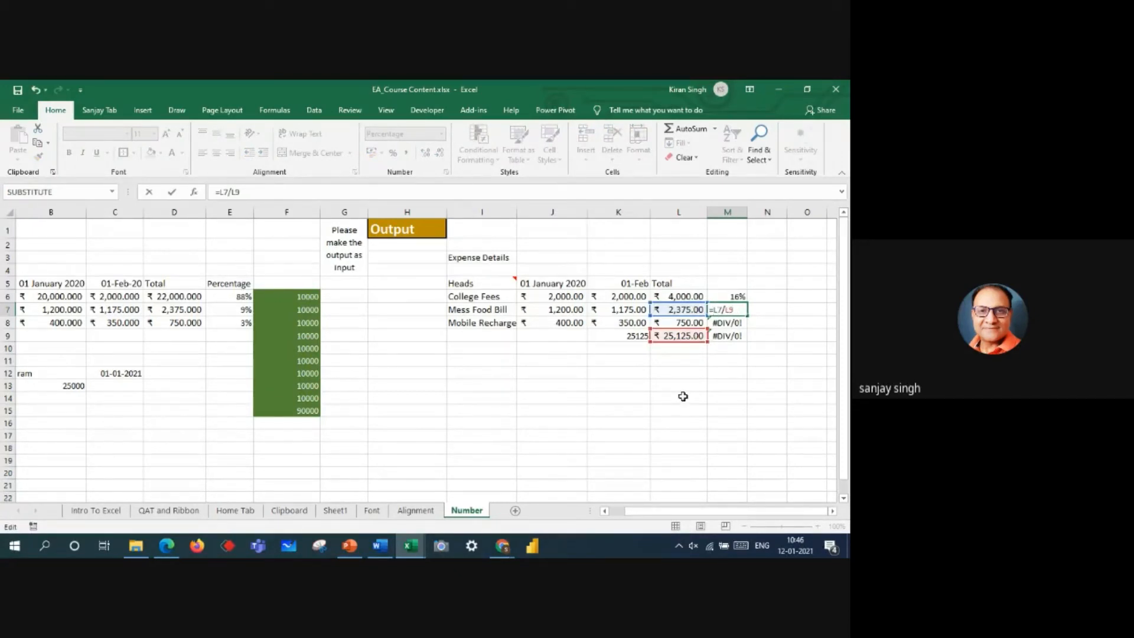
pyautogui.press('BackSpace')
pyautogui.press('BackSpace')
pyautogui.press('Return')
pyautogui.press('Return')
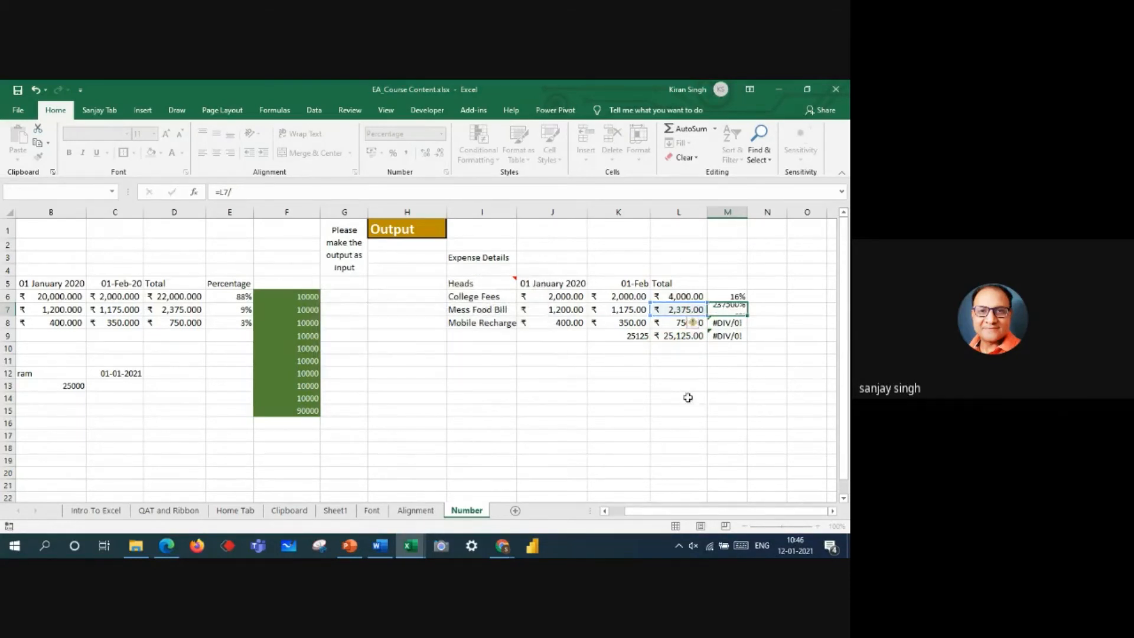
pyautogui.click(734, 299)
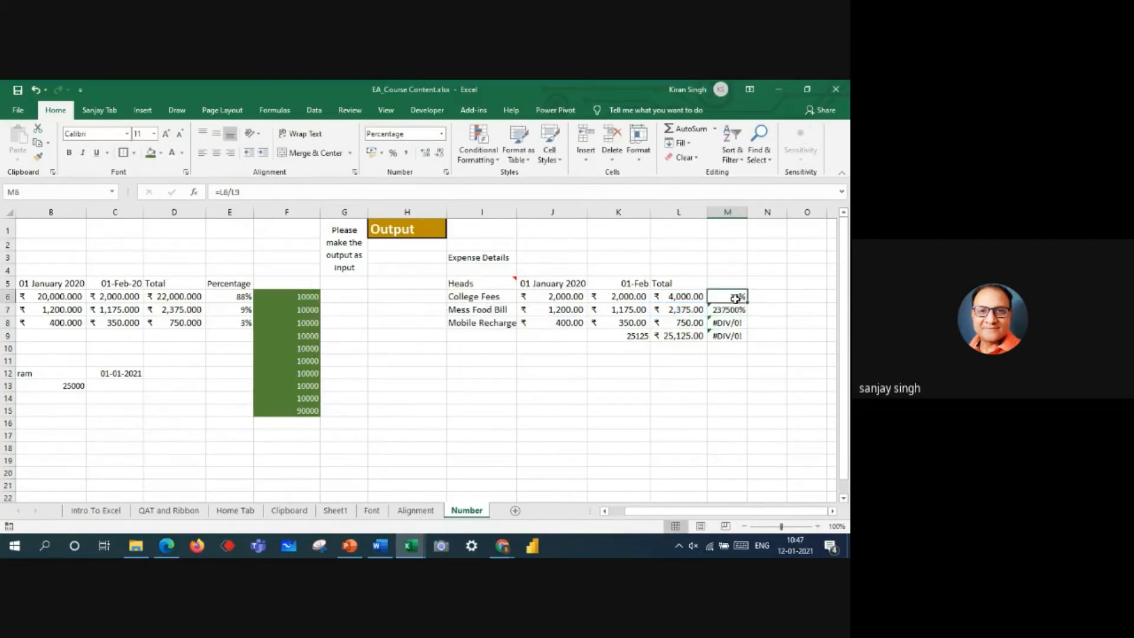
pyautogui.moveTo(747, 303); pyautogui.dragTo(746, 313)
# Step: Make the divisor in M7's formula absolute and point it at the grand total, giving =L7/$L$9
pyautogui.click(726, 309)
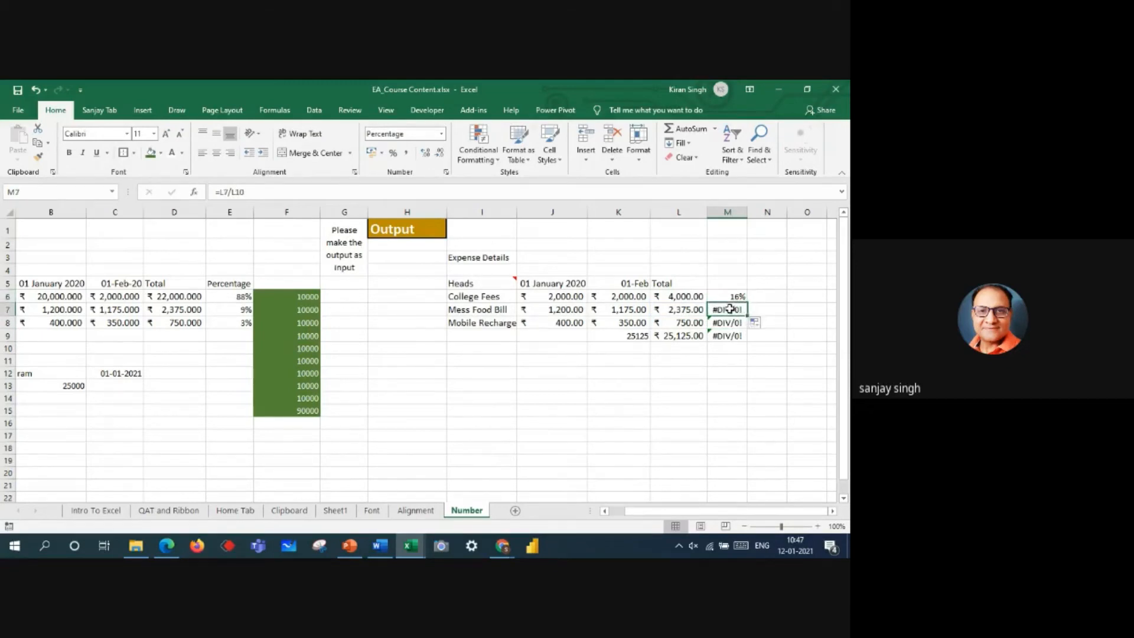
pyautogui.click(236, 193)
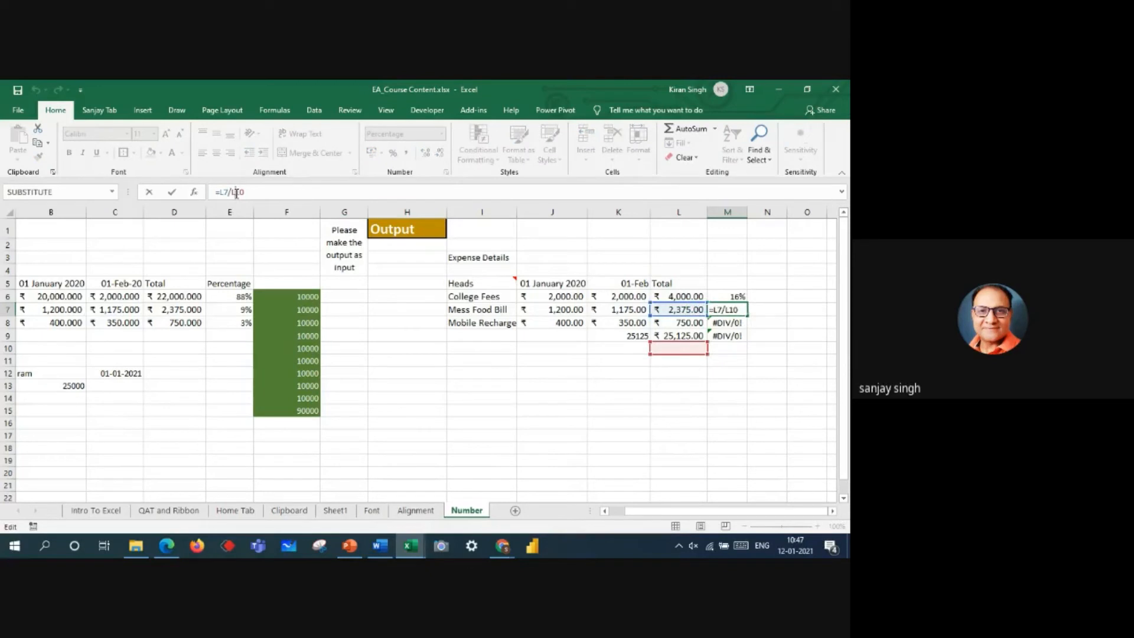
pyautogui.press('F4')
pyautogui.press('Return')
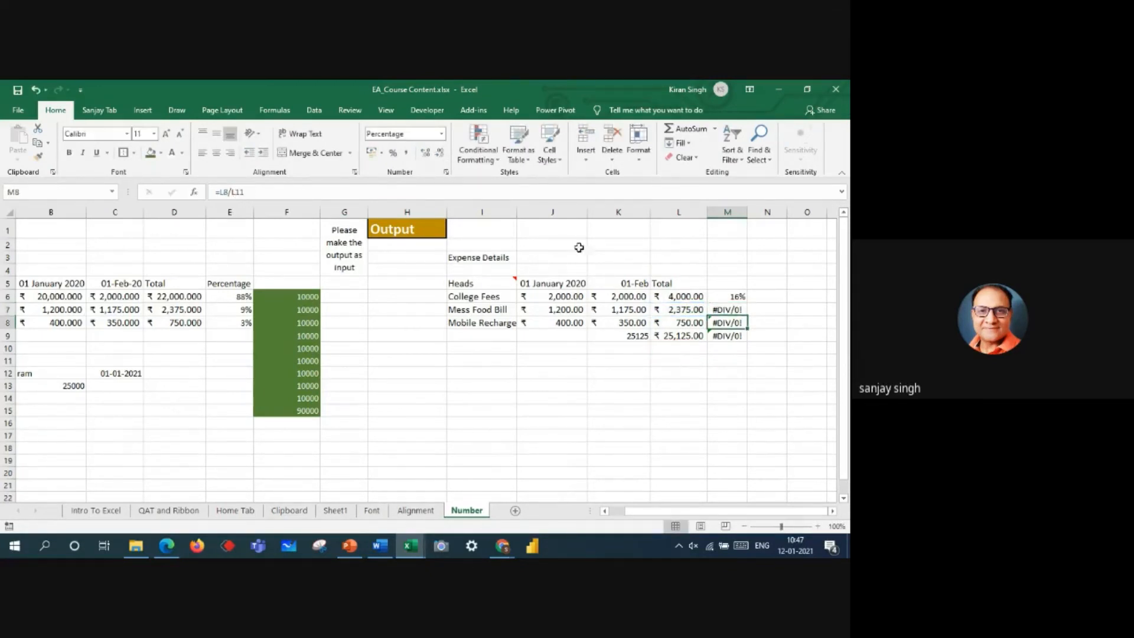
pyautogui.doubleClick(728, 310)
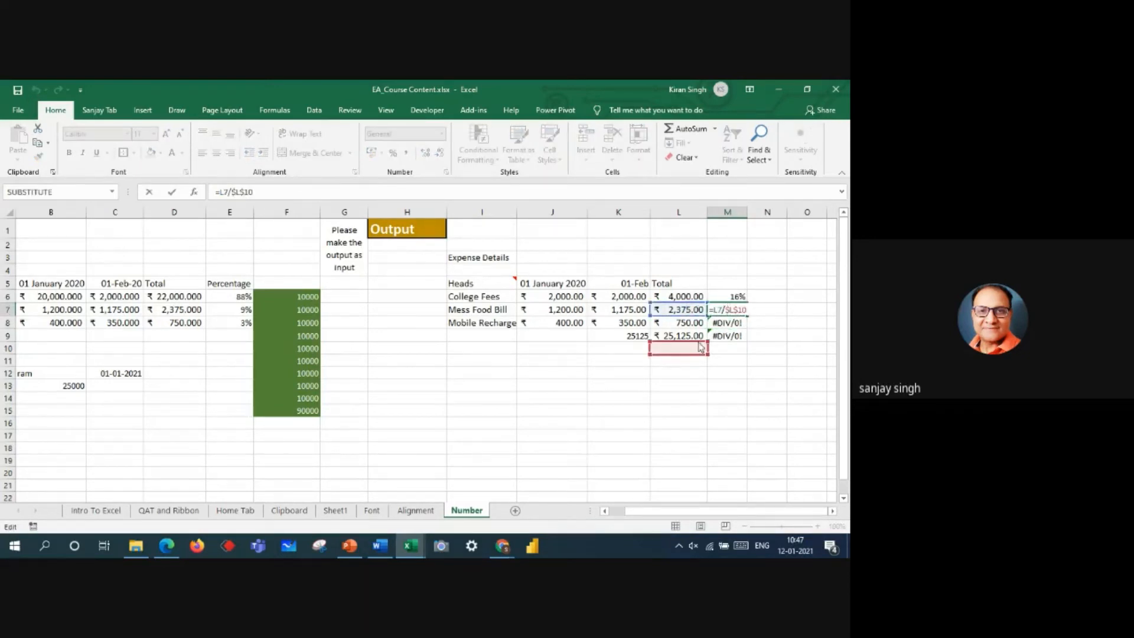
pyautogui.moveTo(701, 347); pyautogui.dragTo(700, 335)
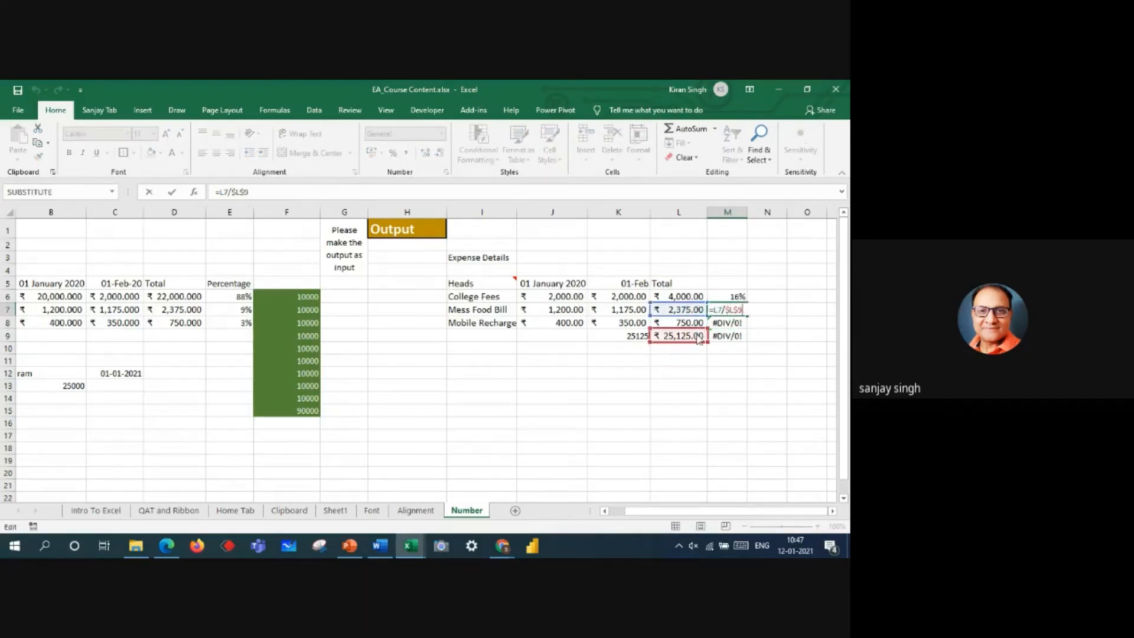
pyautogui.press('Return')
# Step: Format M7 as a percentage and fill its formula down through M9
pyautogui.click(740, 309)
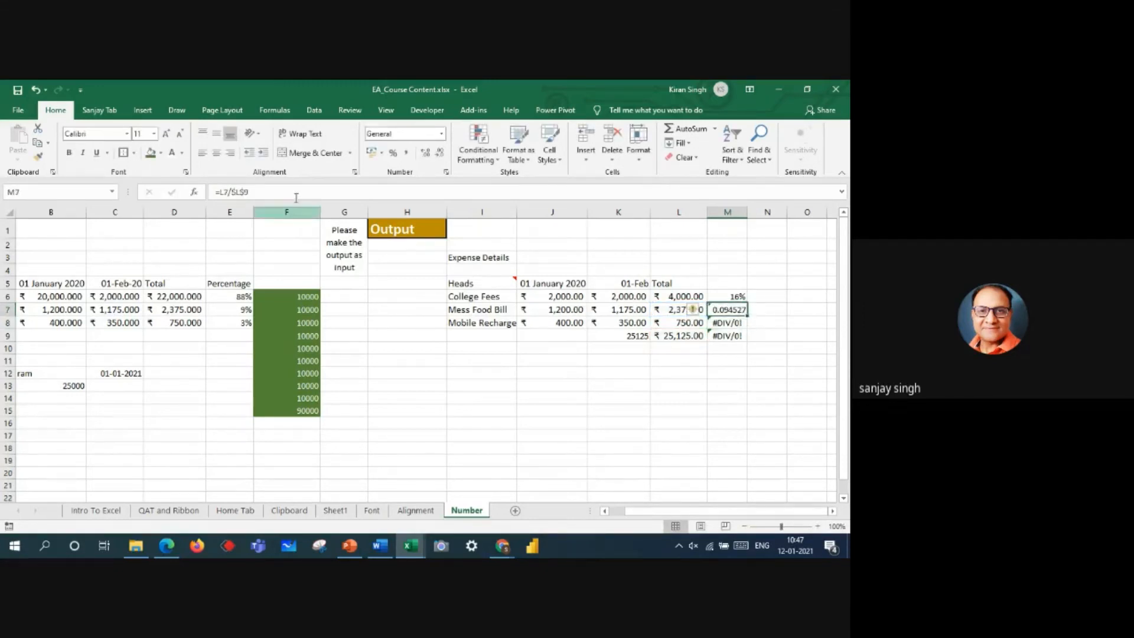
pyautogui.click(390, 154)
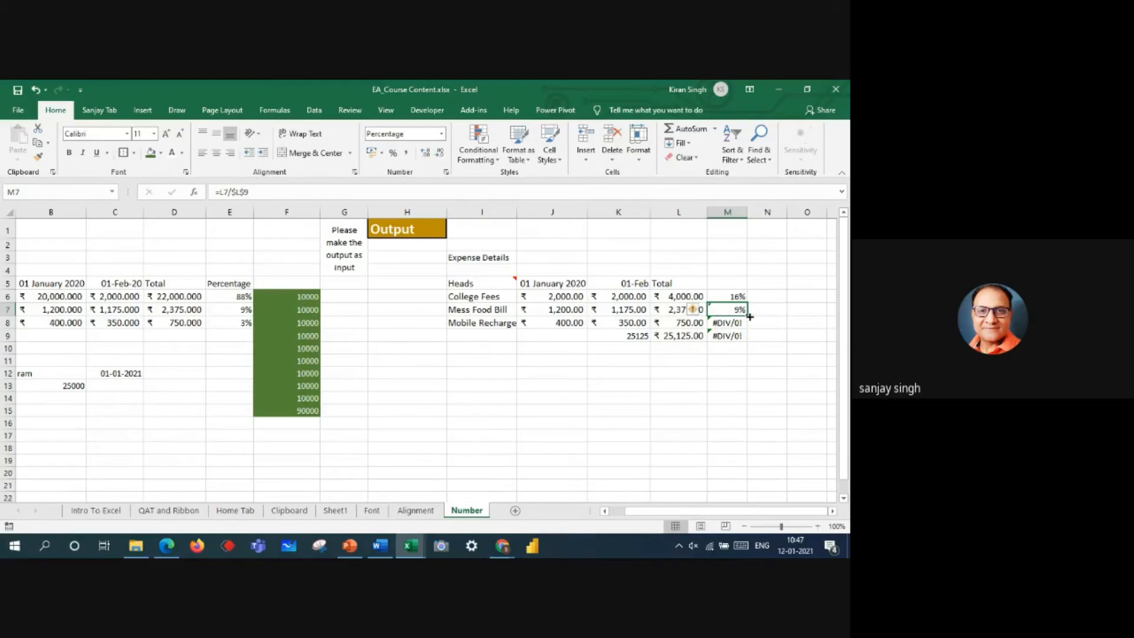
pyautogui.moveTo(749, 317); pyautogui.dragTo(748, 339)
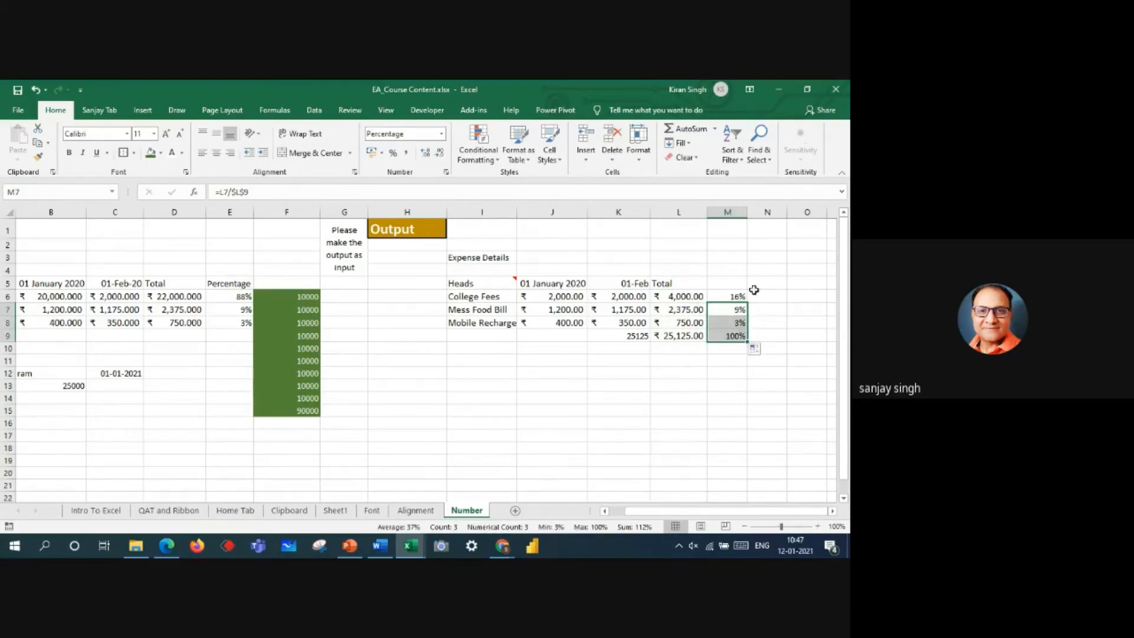
# Step: Fill M6's formula down through M9, and repeat the fill with the divisor made absolute as =L6/$L$9
pyautogui.click(731, 296)
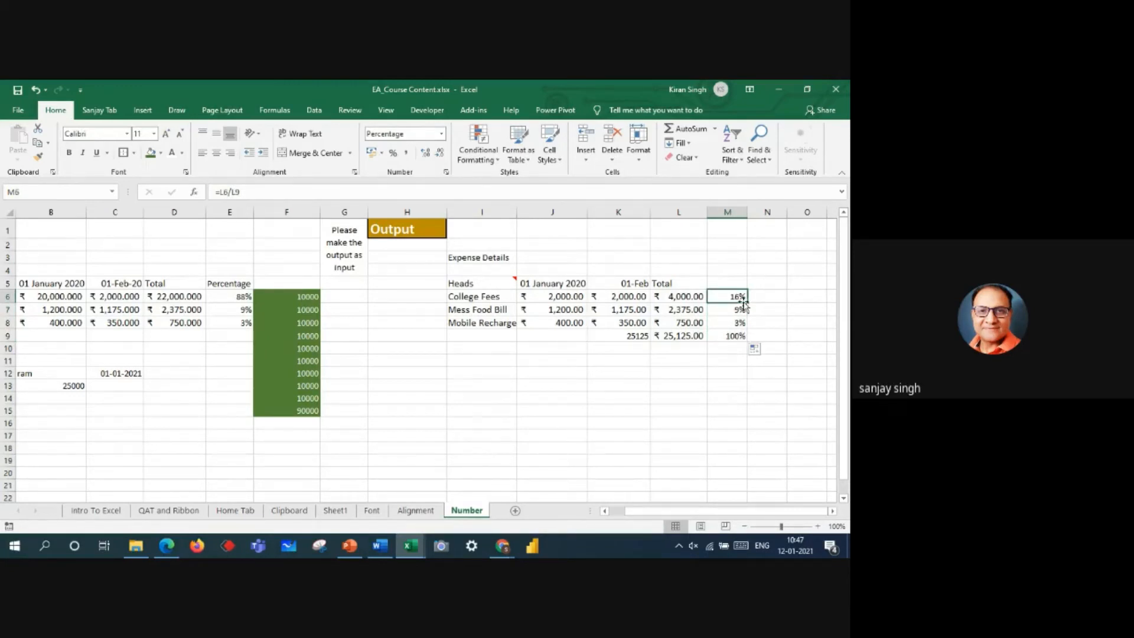
pyautogui.moveTo(748, 303); pyautogui.dragTo(749, 339)
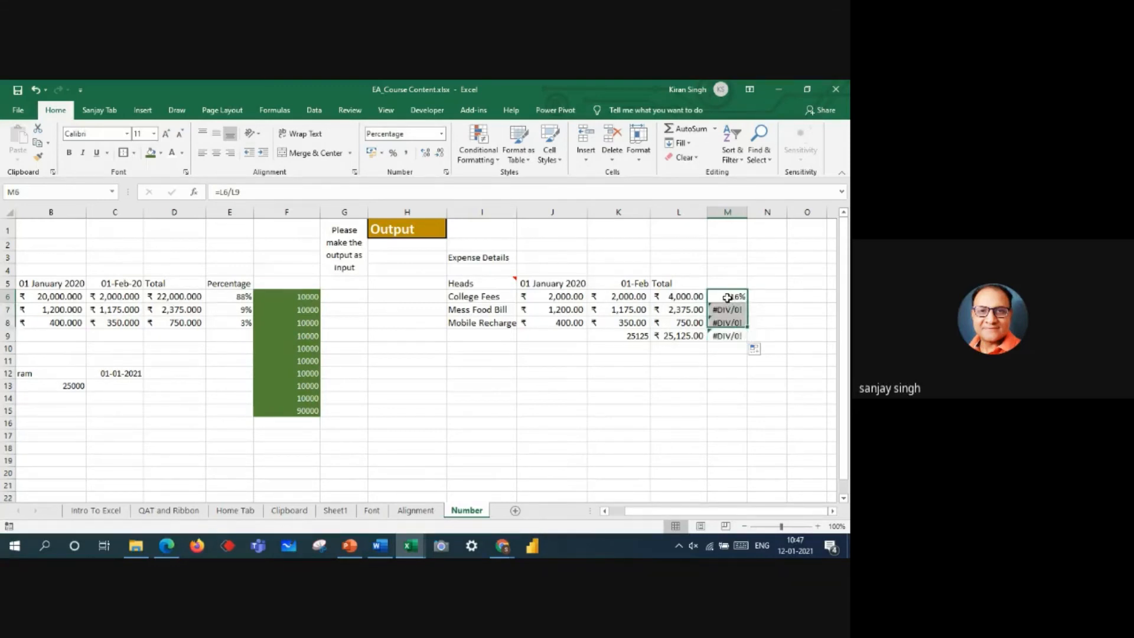
pyautogui.click(730, 298)
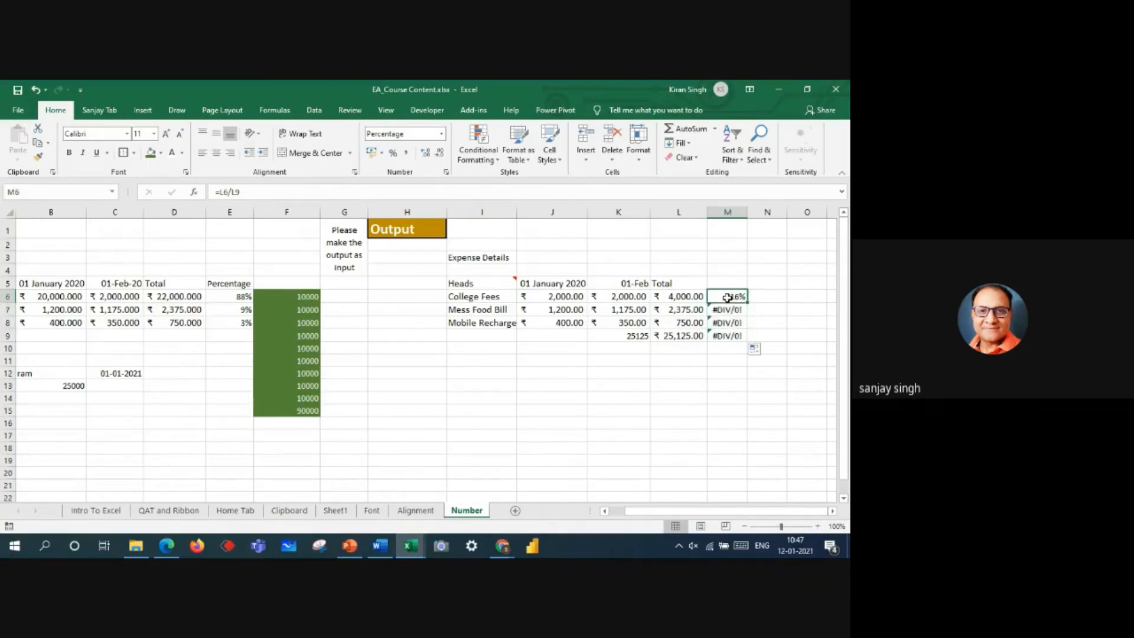
pyautogui.click(224, 193)
pyautogui.press('F4')
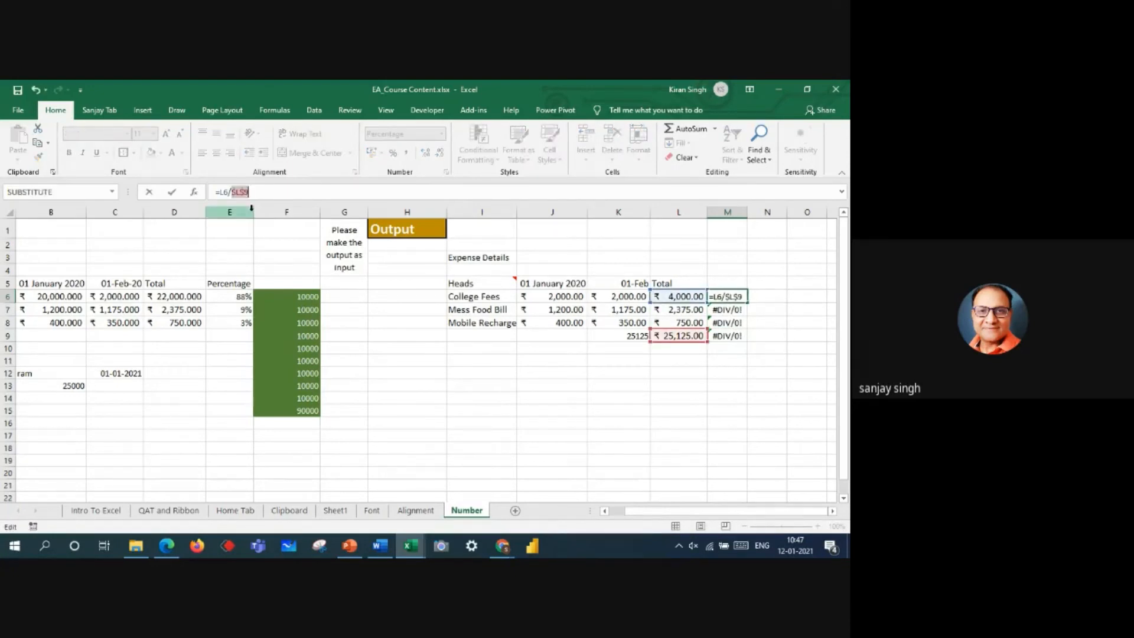
pyautogui.press('Return')
pyautogui.click(725, 297)
pyautogui.moveTo(747, 302); pyautogui.dragTo(746, 341)
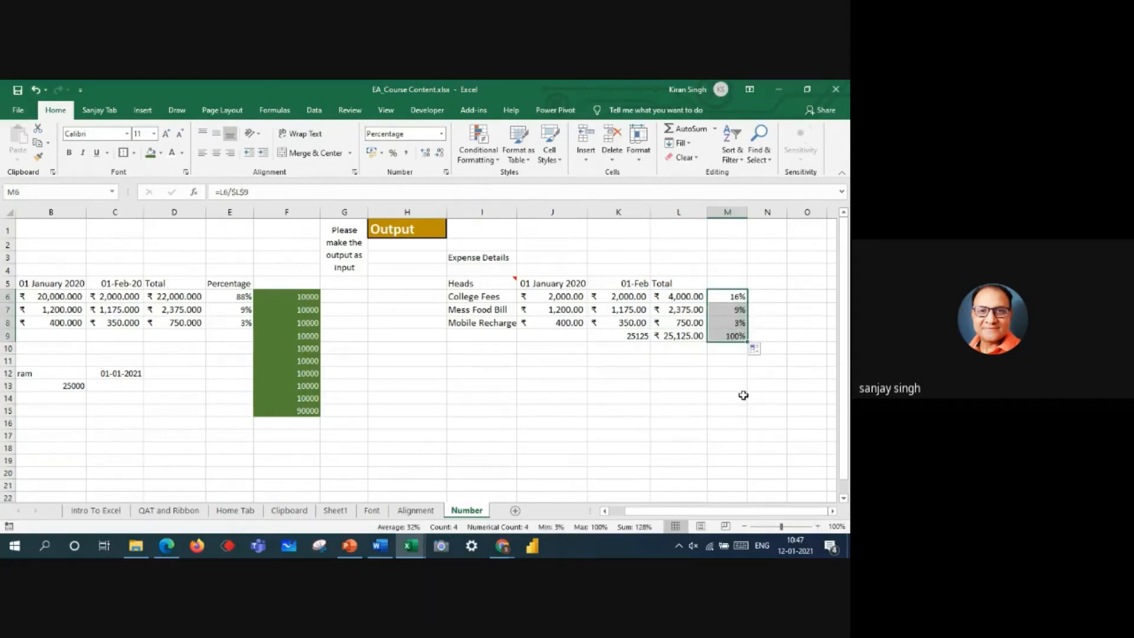
# Step: Review the list of available number formats with the empty cell L14 selected, leaving the format as it is
pyautogui.click(691, 400)
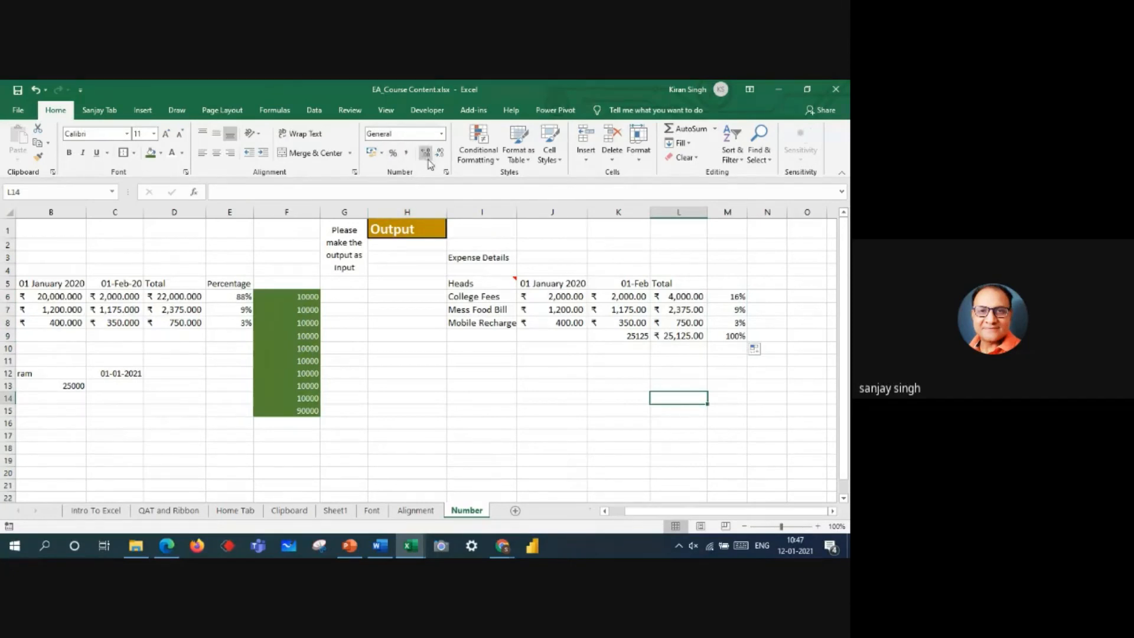
pyautogui.click(442, 135)
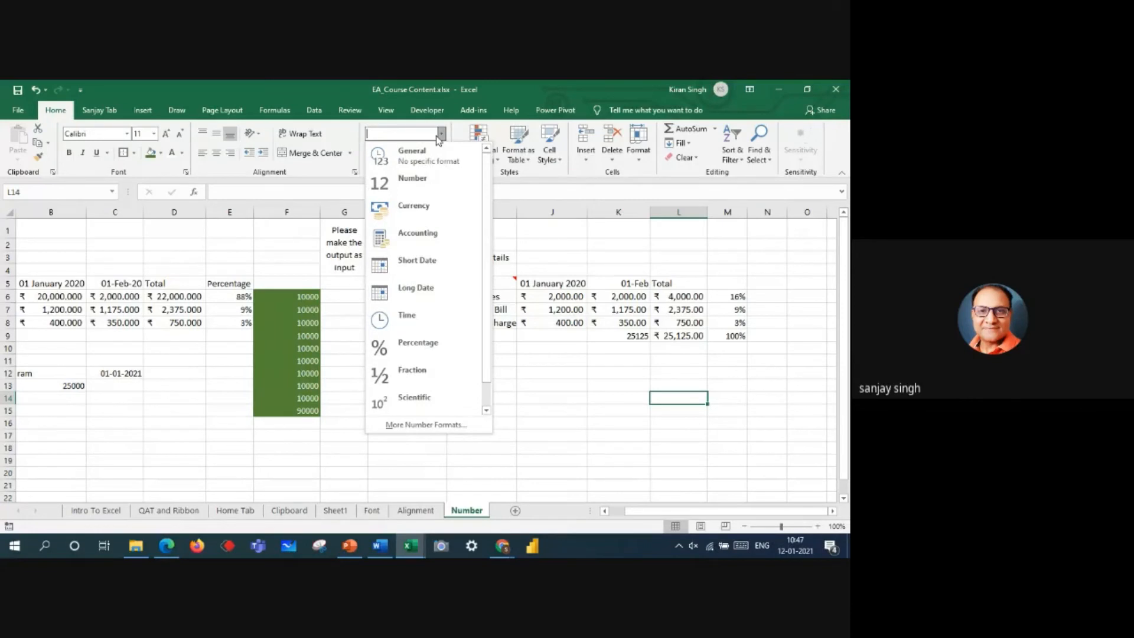
pyautogui.click(559, 423)
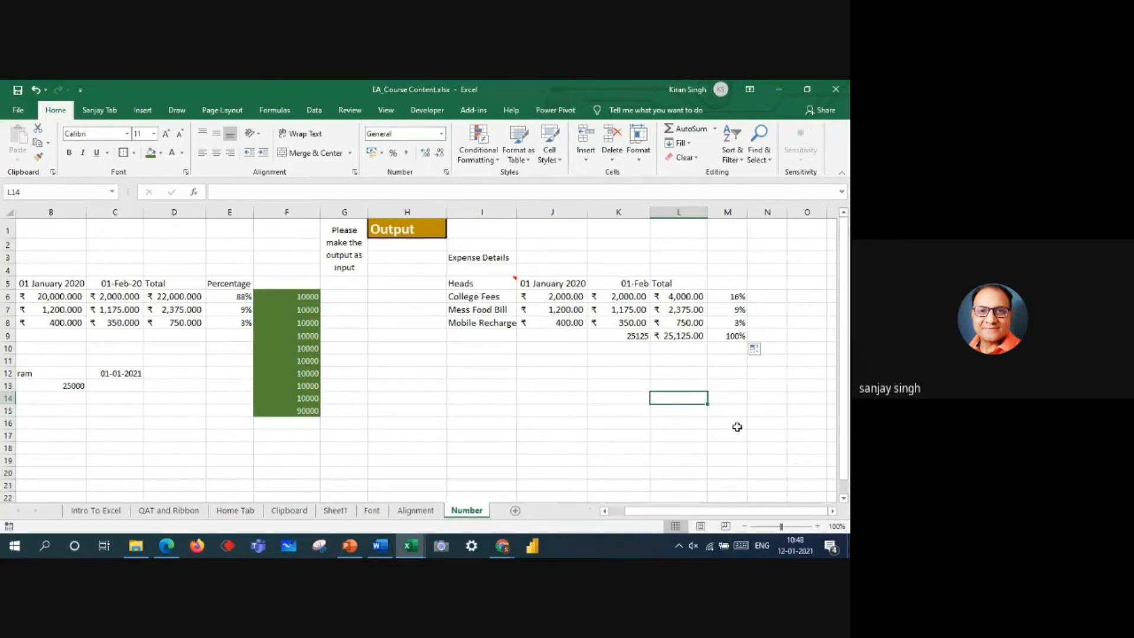
# Step: Switch to the Google Meet window in Chrome to check the call, and return to the Excel workbook
pyautogui.moveTo(504, 550)
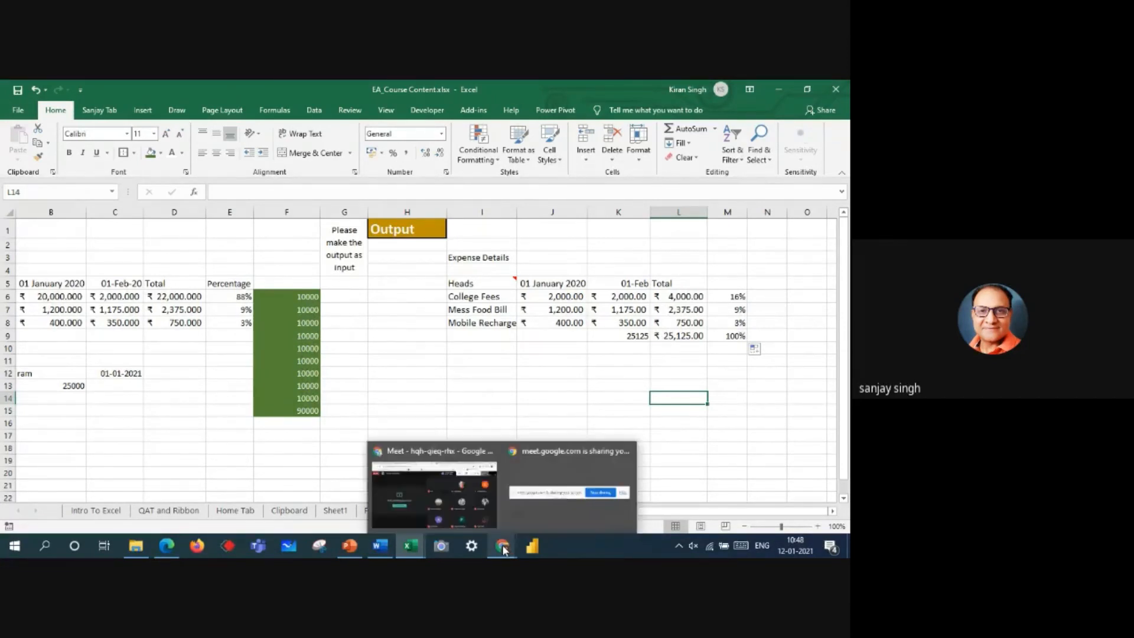
pyautogui.click(449, 504)
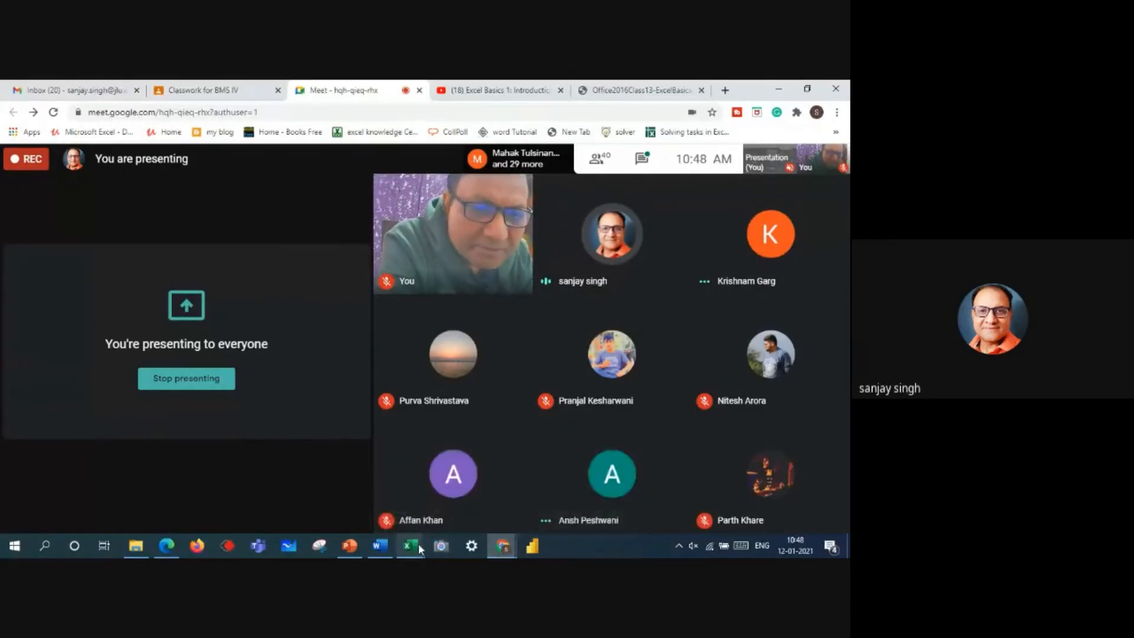
pyautogui.moveTo(418, 544)
pyautogui.click(580, 498)
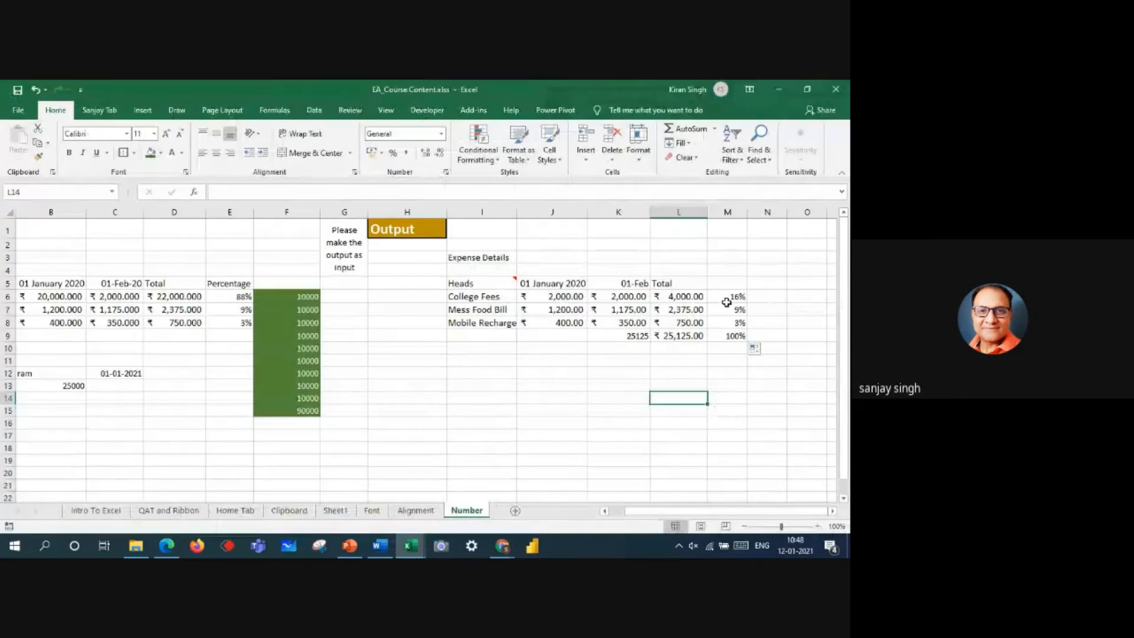
# Step: Clear the percentages in M6:M9 and enter =L6/L9 in M6 to divide the College Fees total by the grand total
pyautogui.moveTo(727, 300); pyautogui.dragTo(729, 332)
pyautogui.press('Delete')
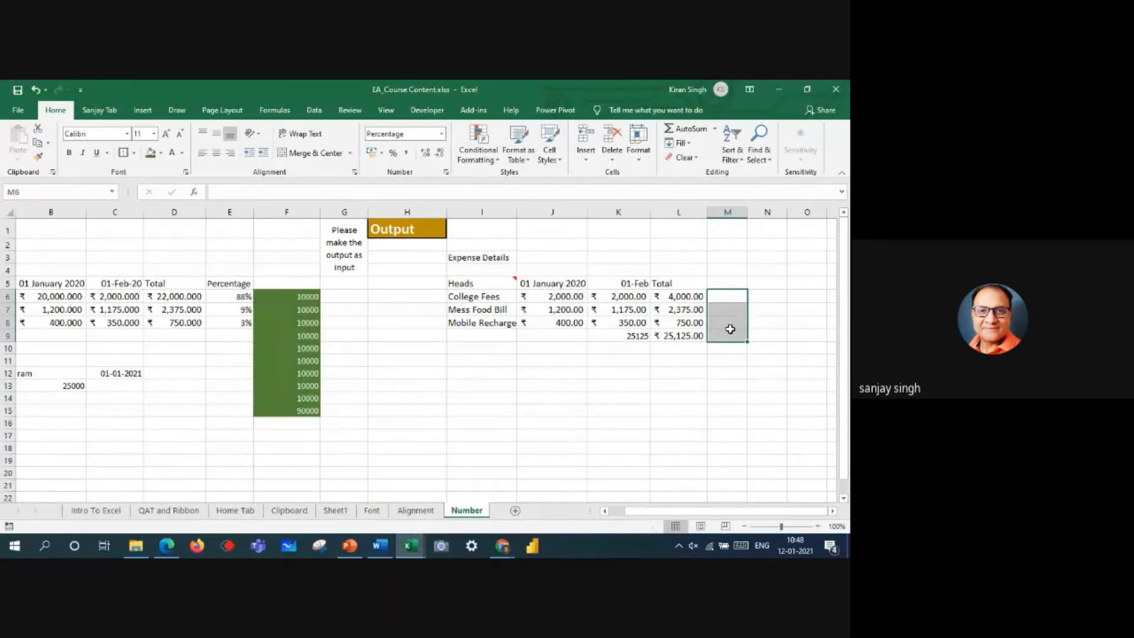
pyautogui.click(735, 296)
pyautogui.write('=')
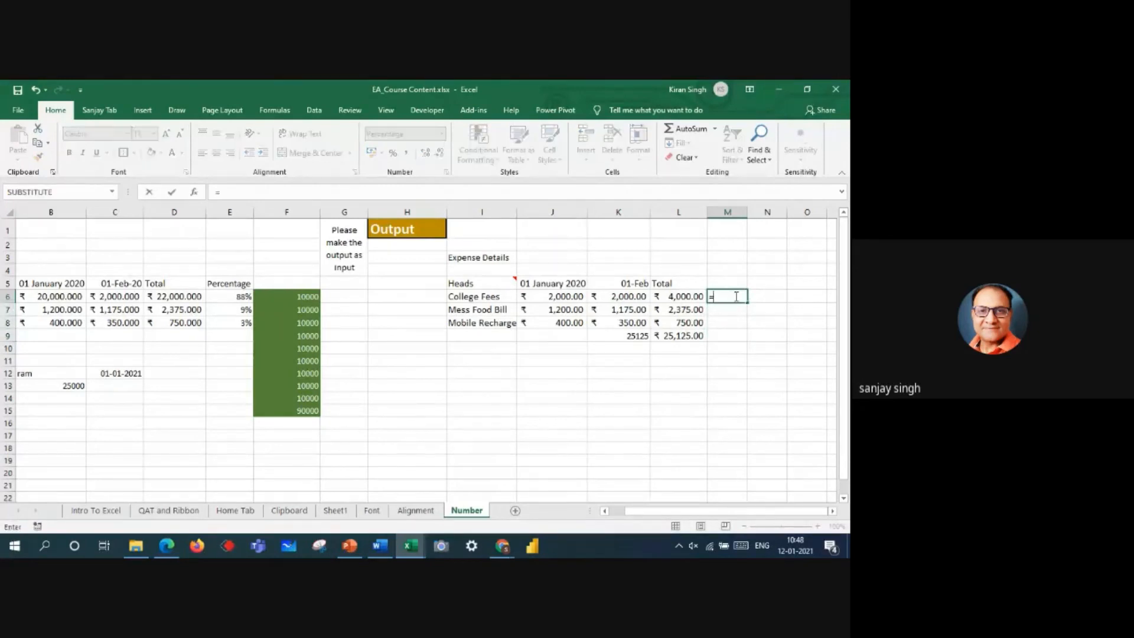
pyautogui.click(677, 296)
pyautogui.write('/')
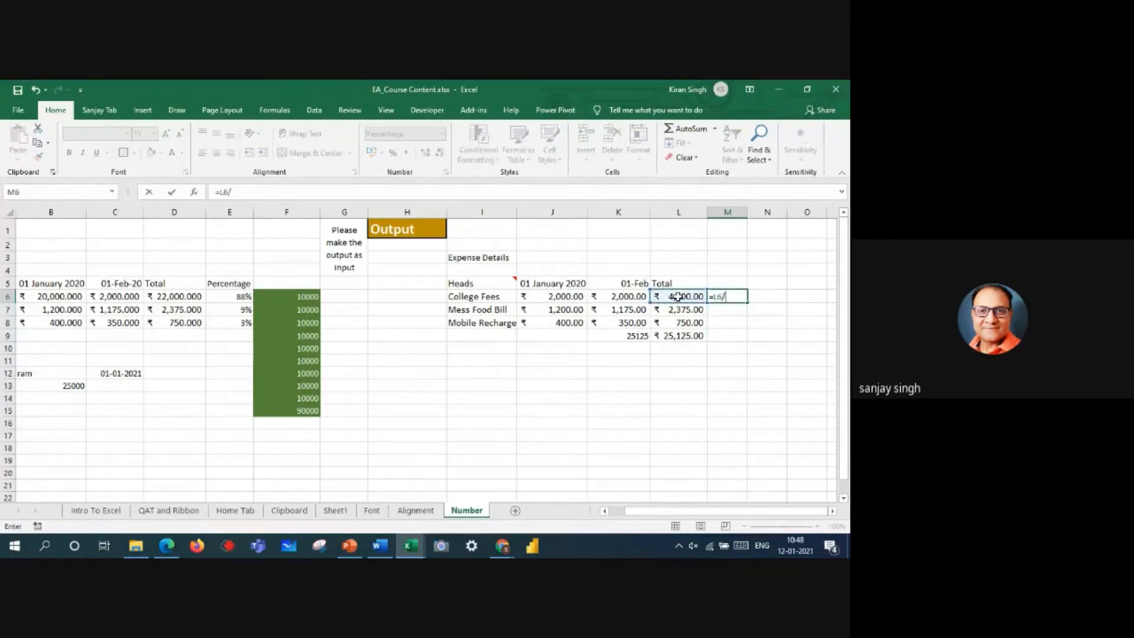
pyautogui.click(681, 334)
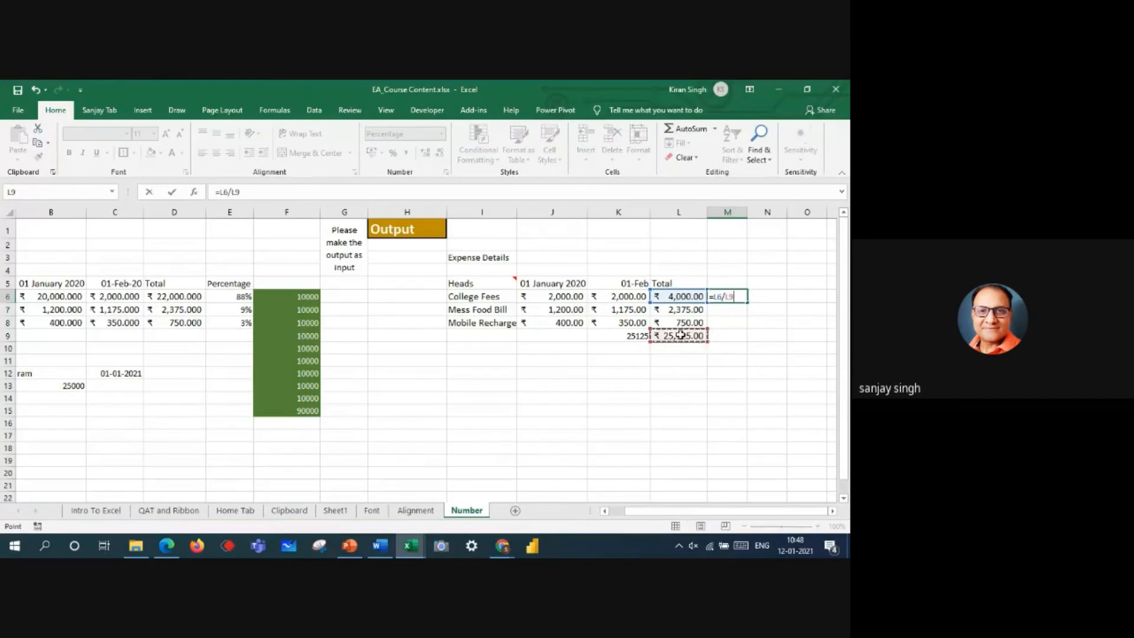
pyautogui.press('Return')
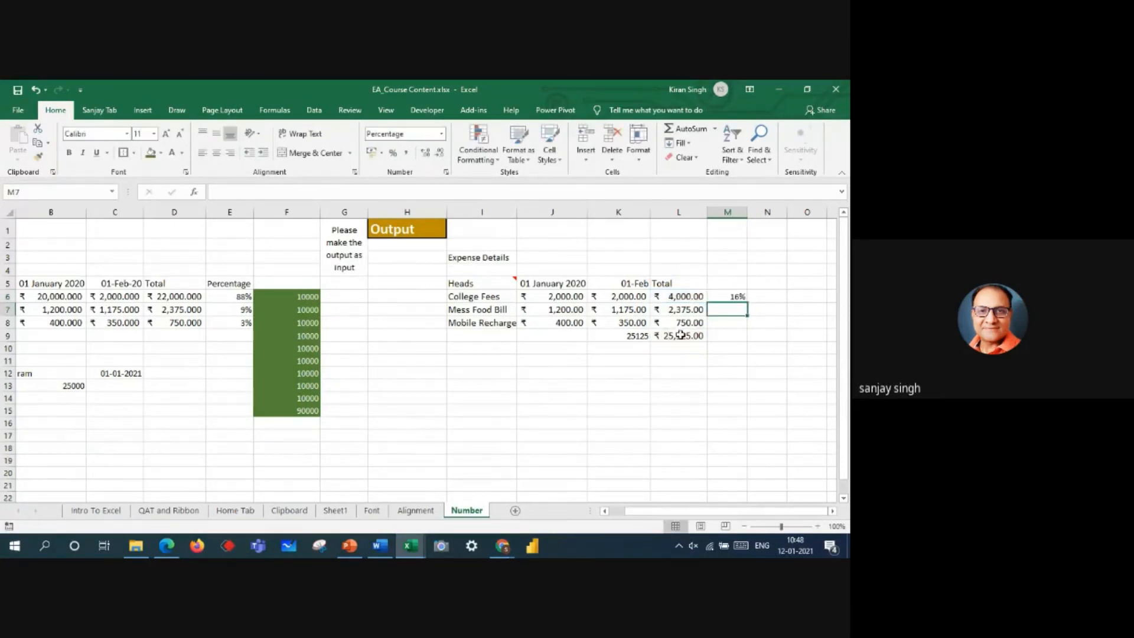
# Step: Fill M6's formula into M7 and change that copy to =L7/$L9, fixing only the divisor's column
pyautogui.click(729, 297)
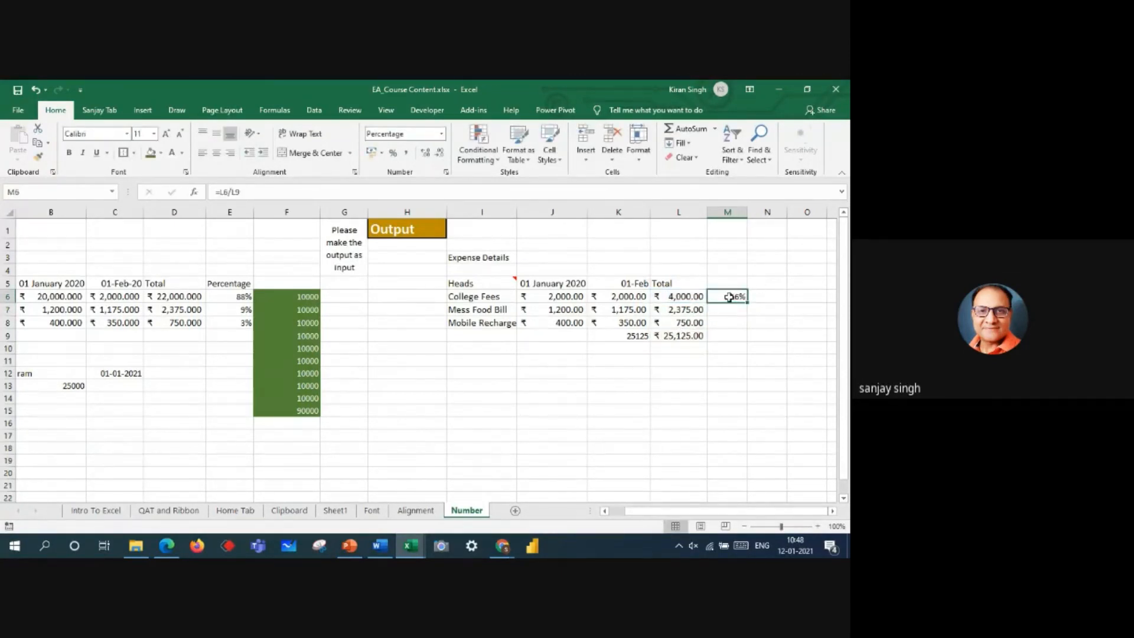
pyautogui.moveTo(748, 303); pyautogui.dragTo(747, 313)
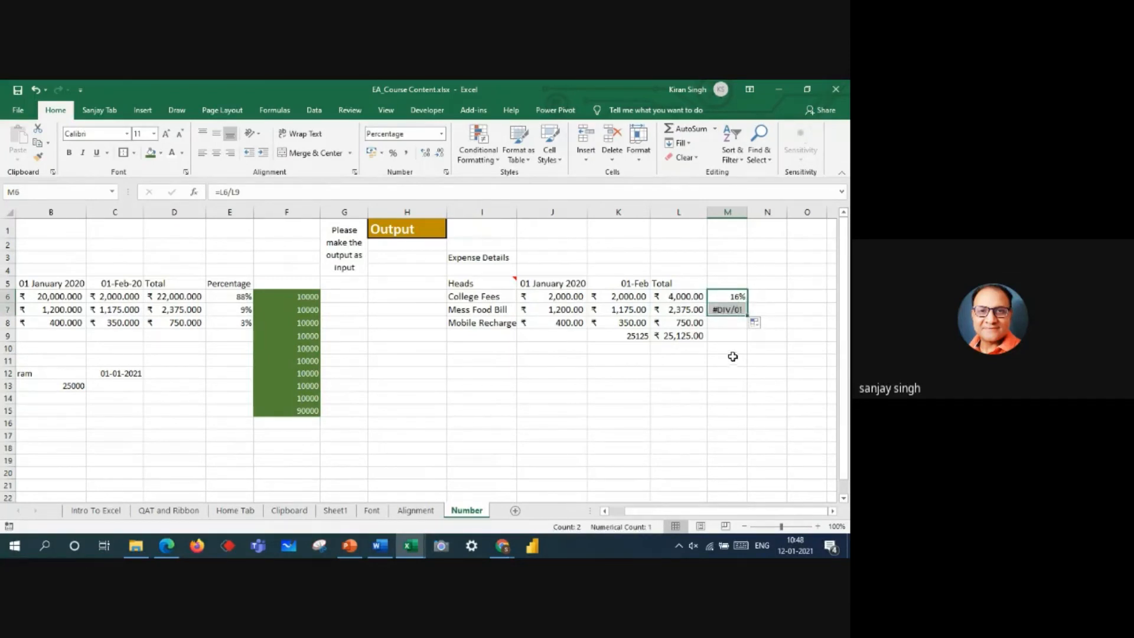
pyautogui.doubleClick(730, 310)
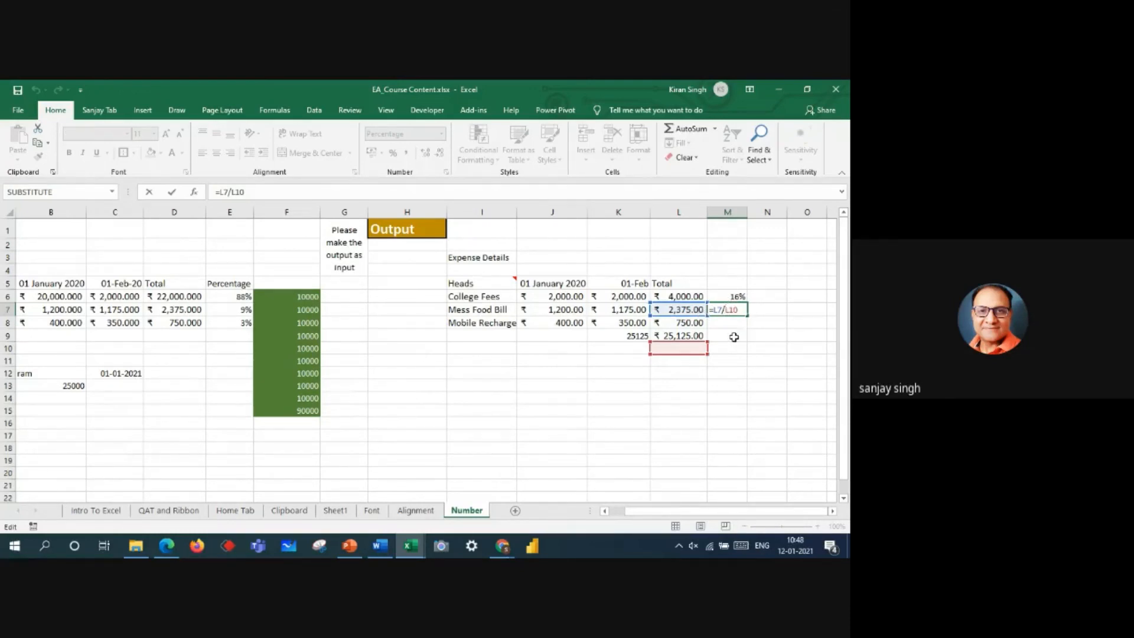
pyautogui.write('$')
pyautogui.click(741, 336)
pyautogui.doubleClick(736, 310)
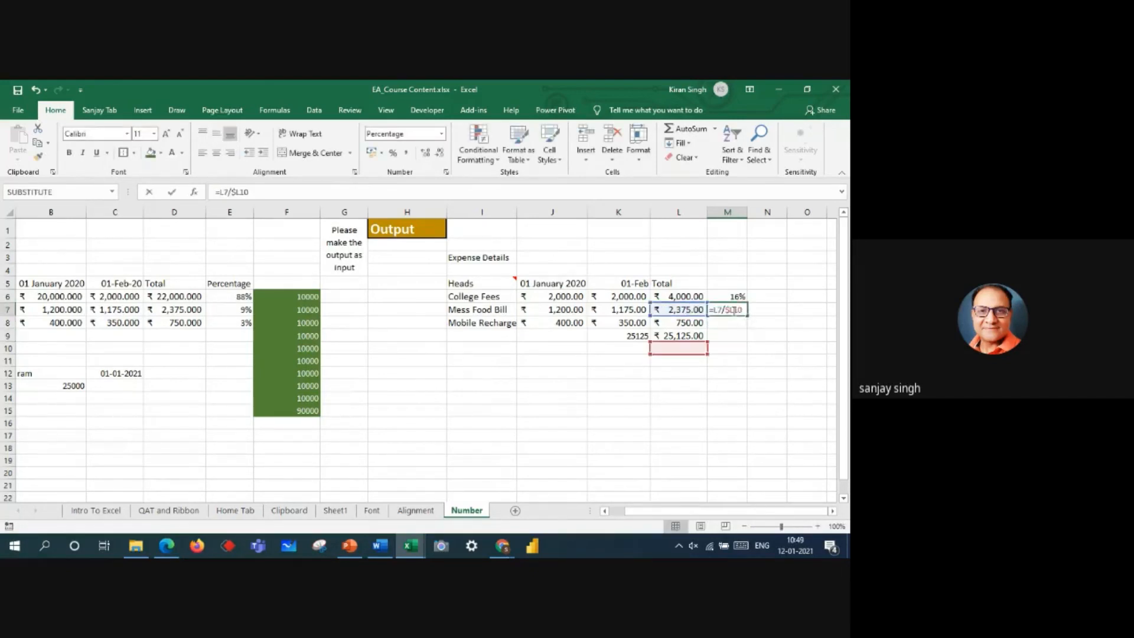
pyautogui.moveTo(681, 343); pyautogui.dragTo(680, 337)
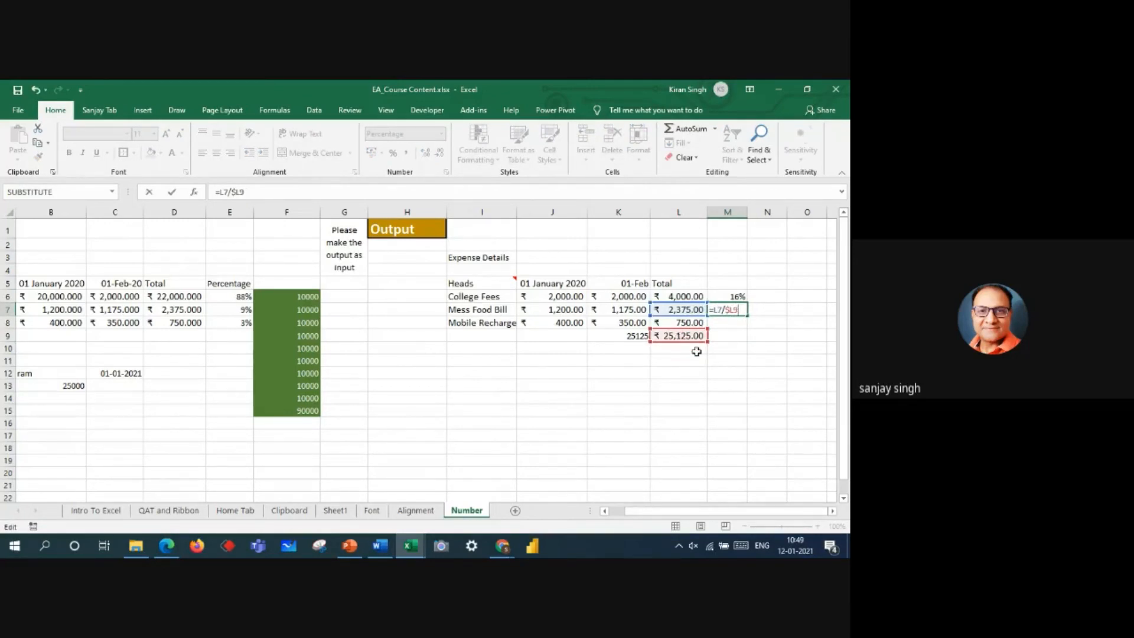
pyautogui.moveTo(698, 352); pyautogui.dragTo(700, 356)
pyautogui.click(715, 313)
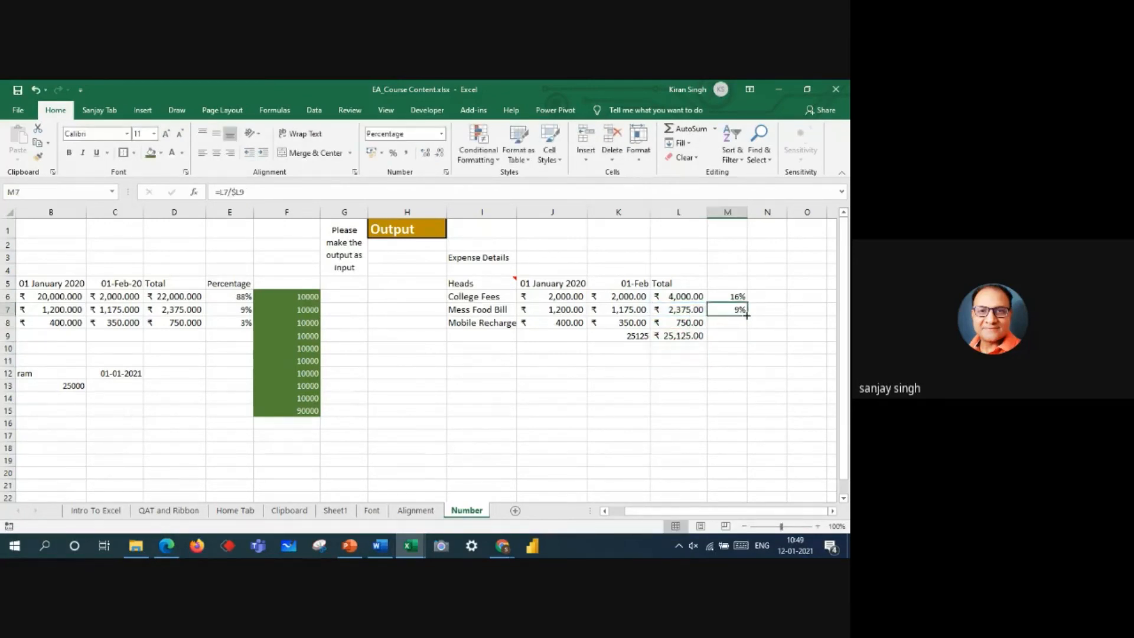
# Step: Fill M7's column-fixed formula down through M9 and inspect the cell references in M7 and M8
pyautogui.moveTo(747, 316); pyautogui.dragTo(748, 337)
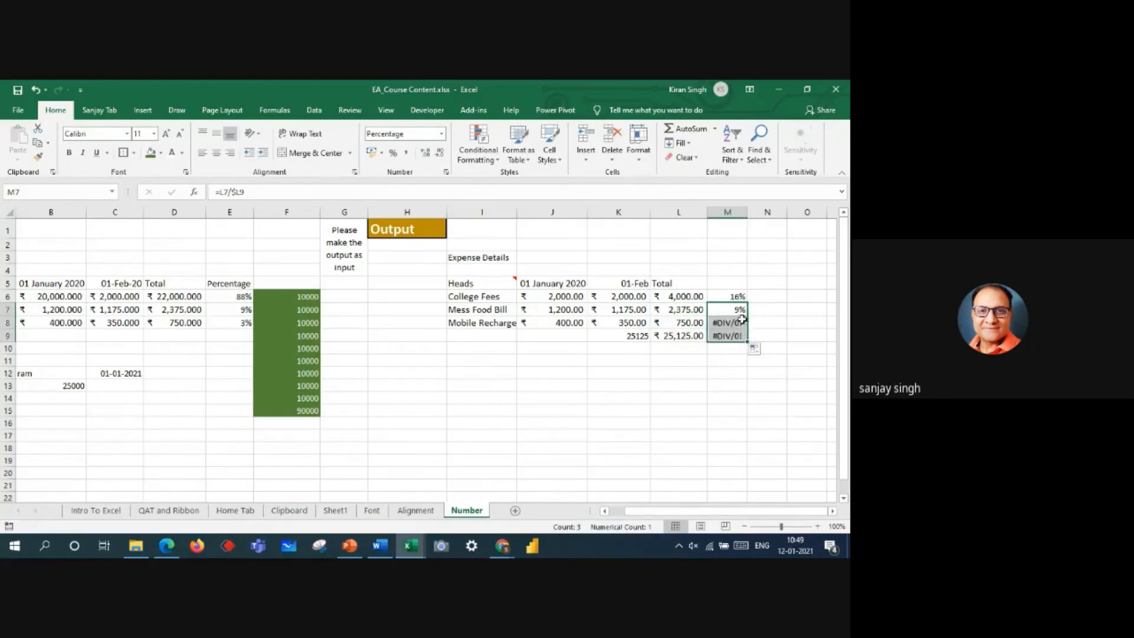
pyautogui.click(737, 309)
pyautogui.doubleClick(737, 309)
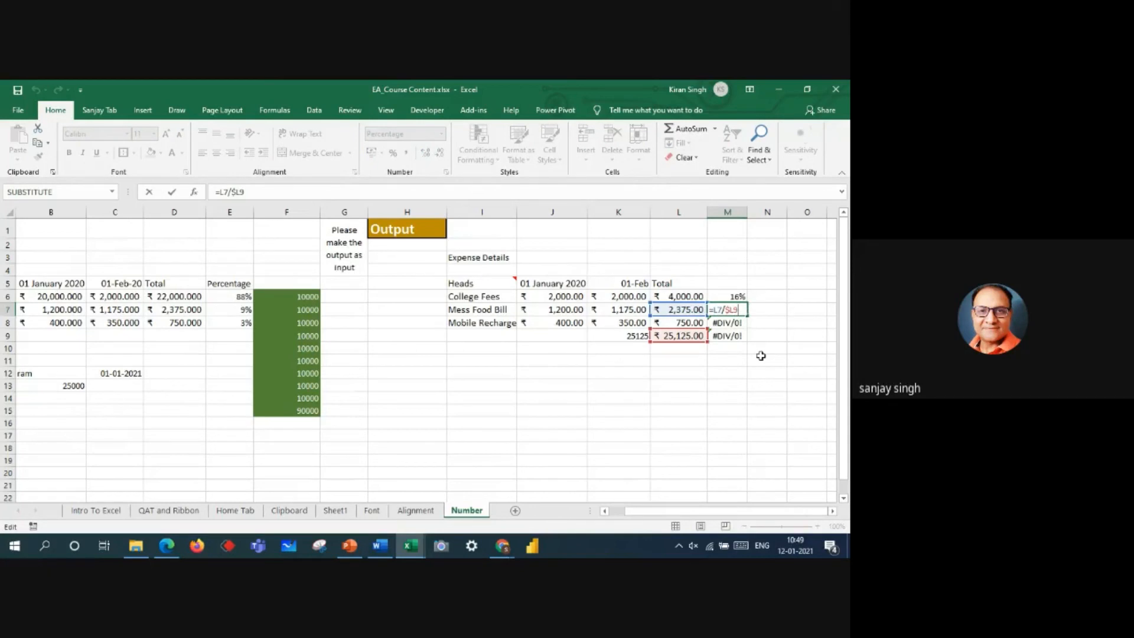
pyautogui.click(732, 323)
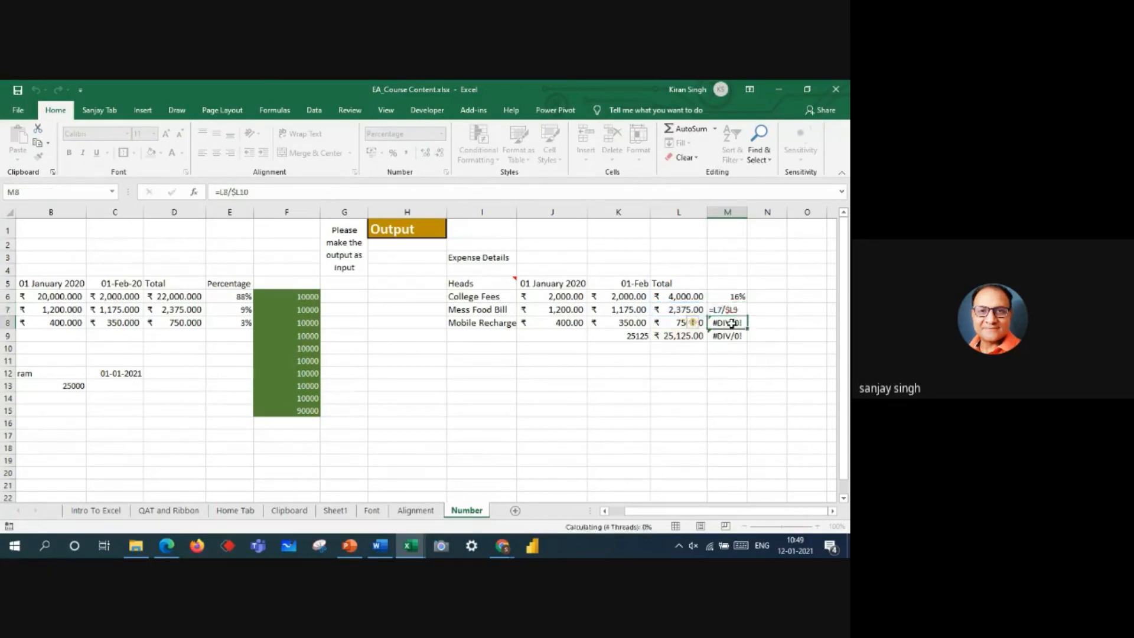
pyautogui.doubleClick(732, 323)
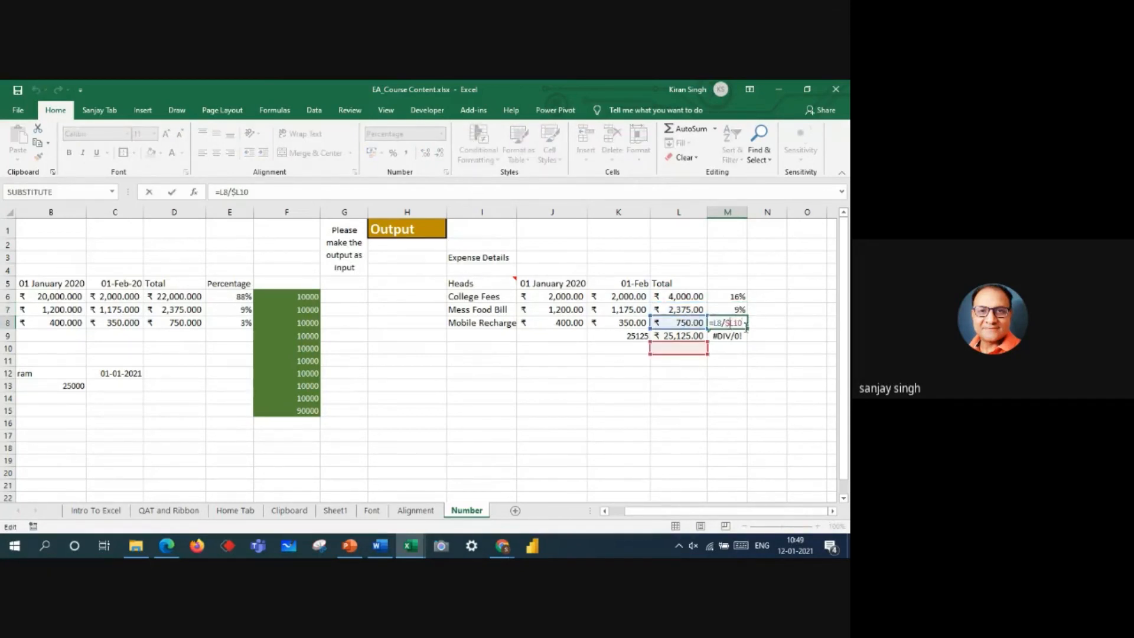
# Step: Refill M6's relative formula =L6/L9 down through M9
pyautogui.click(728, 296)
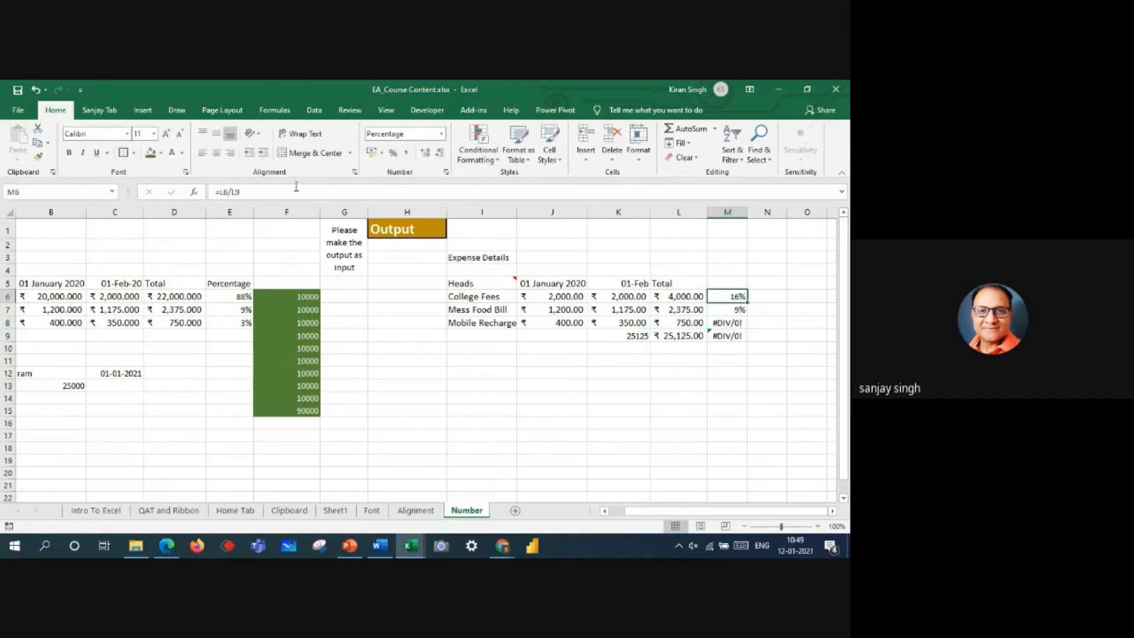
pyautogui.click(237, 194)
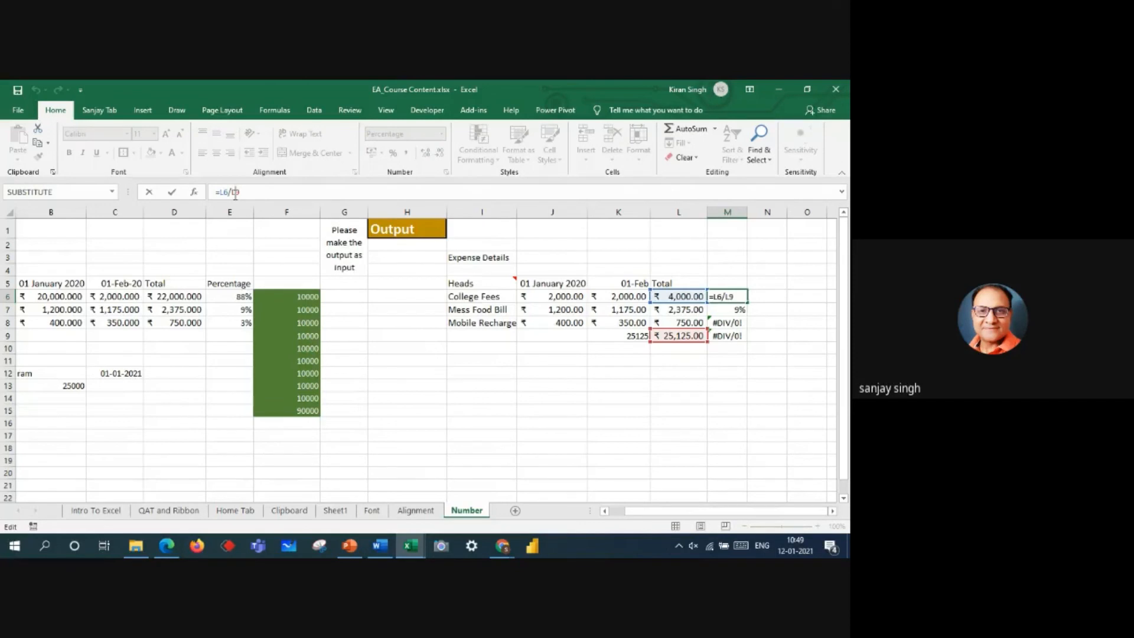
pyautogui.press('Return')
pyautogui.press('Up')
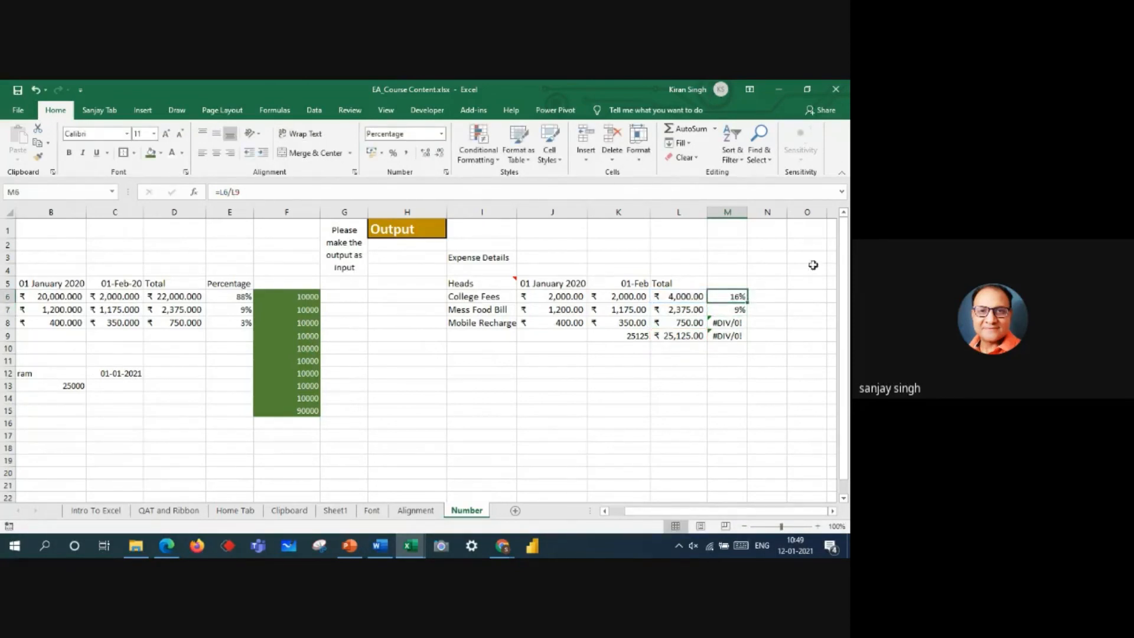
pyautogui.moveTo(745, 304); pyautogui.dragTo(747, 338)
# Step: Make both the column and row of M6's divisor absolute, giving =L6/$L$9, and fill the formula down through M9
pyautogui.click(738, 298)
pyautogui.doubleClick(738, 296)
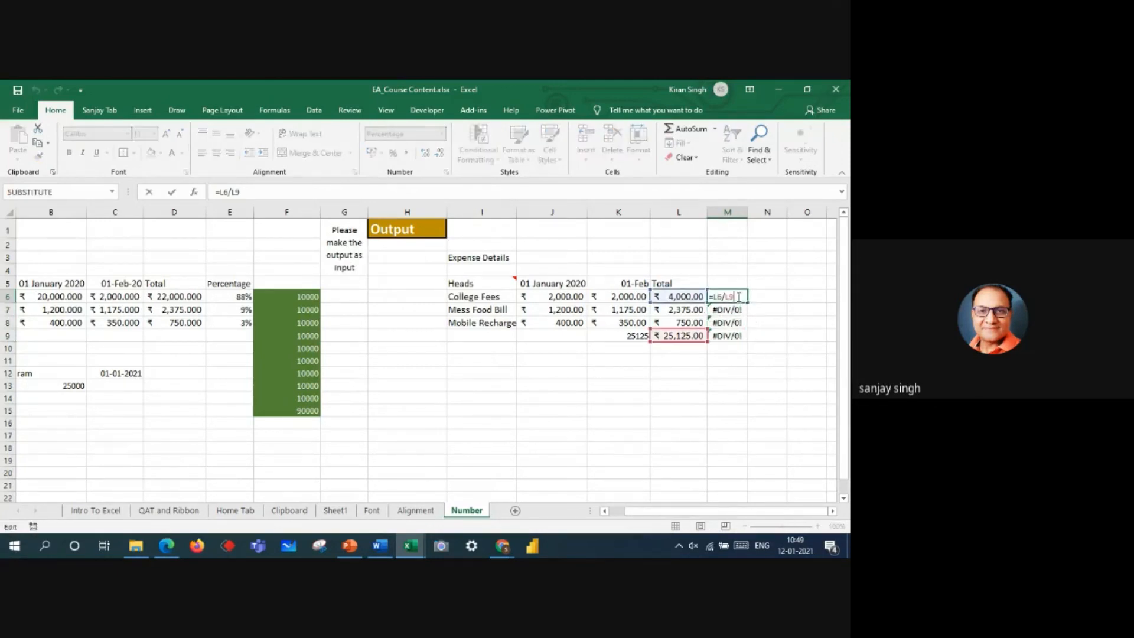
pyautogui.click(773, 334)
pyautogui.click(738, 297)
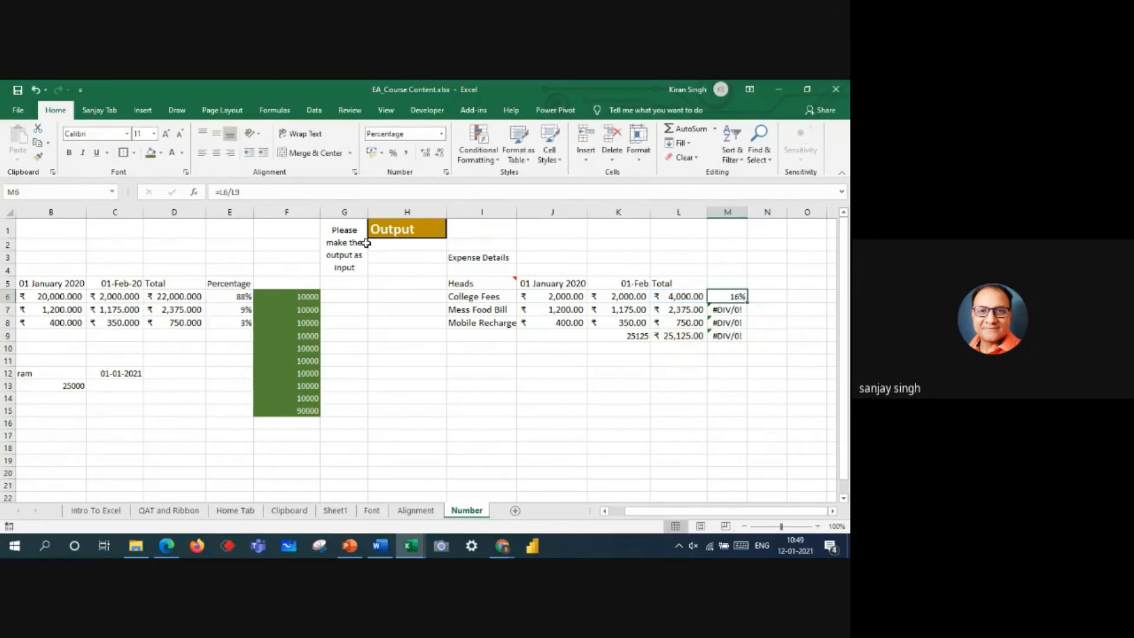
pyautogui.click(236, 192)
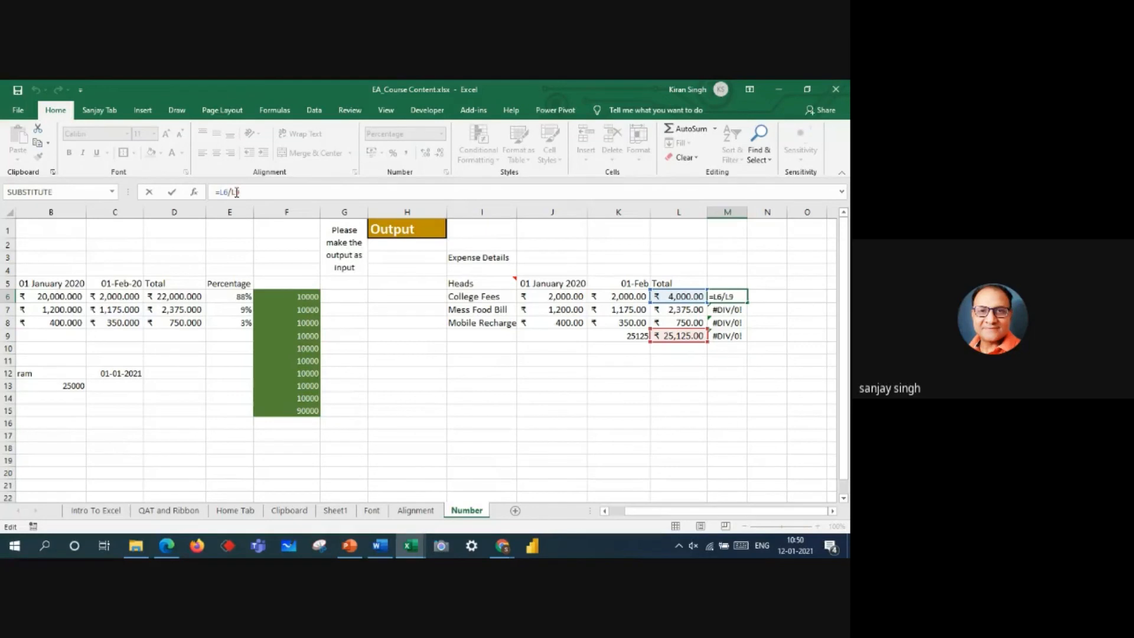
pyautogui.write('$L$')
pyautogui.press('Return')
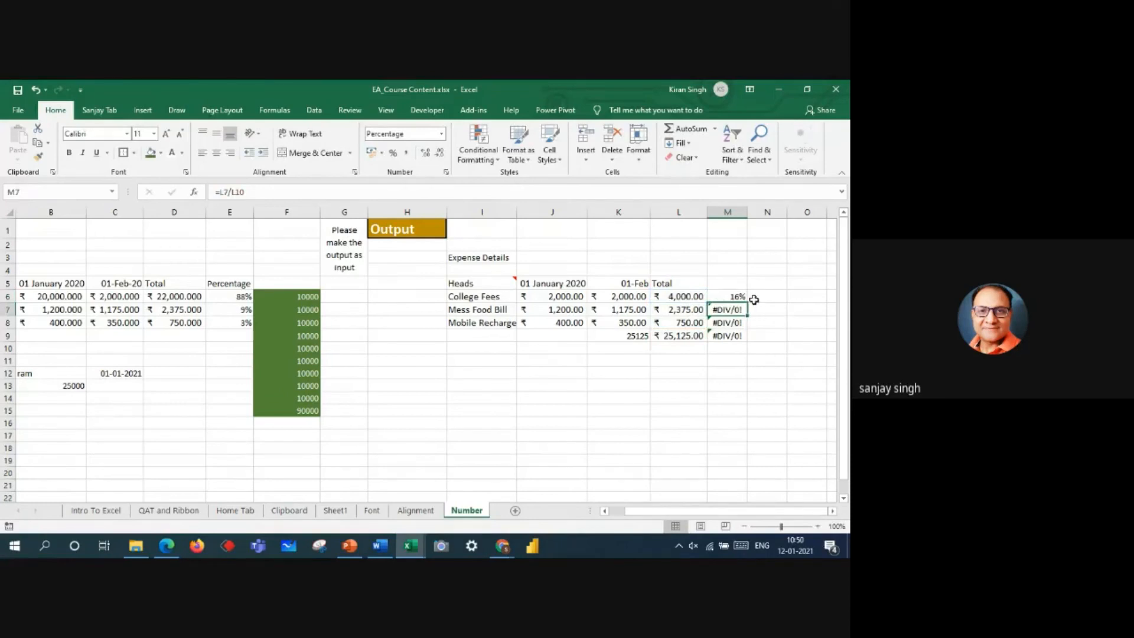
pyautogui.click(735, 297)
pyautogui.moveTo(747, 303); pyautogui.dragTo(748, 336)
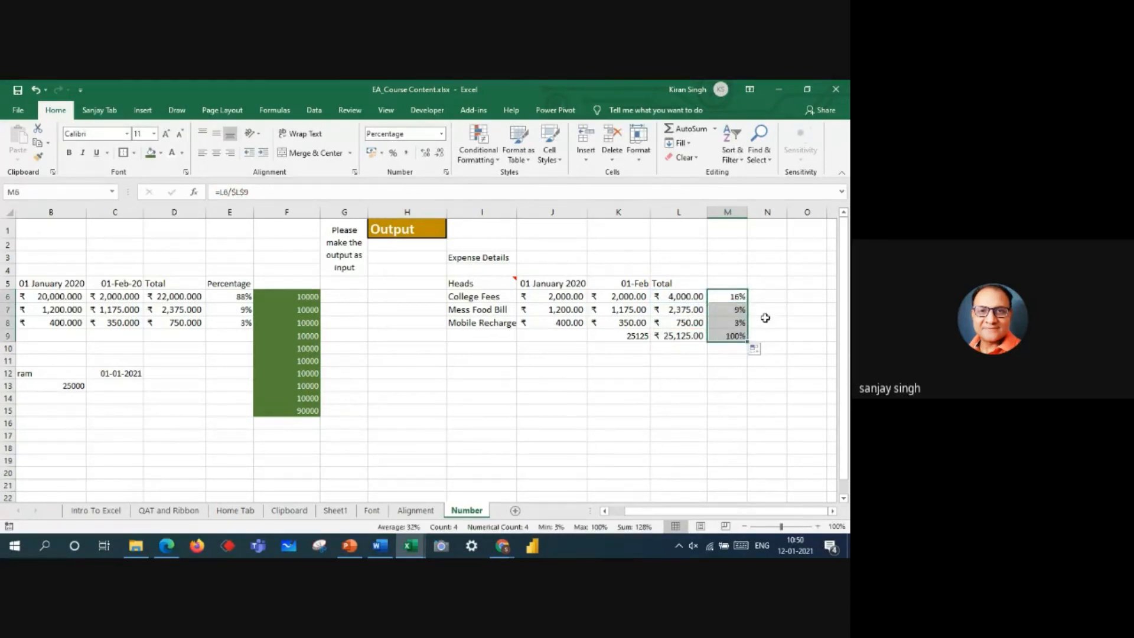
pyautogui.click(760, 297)
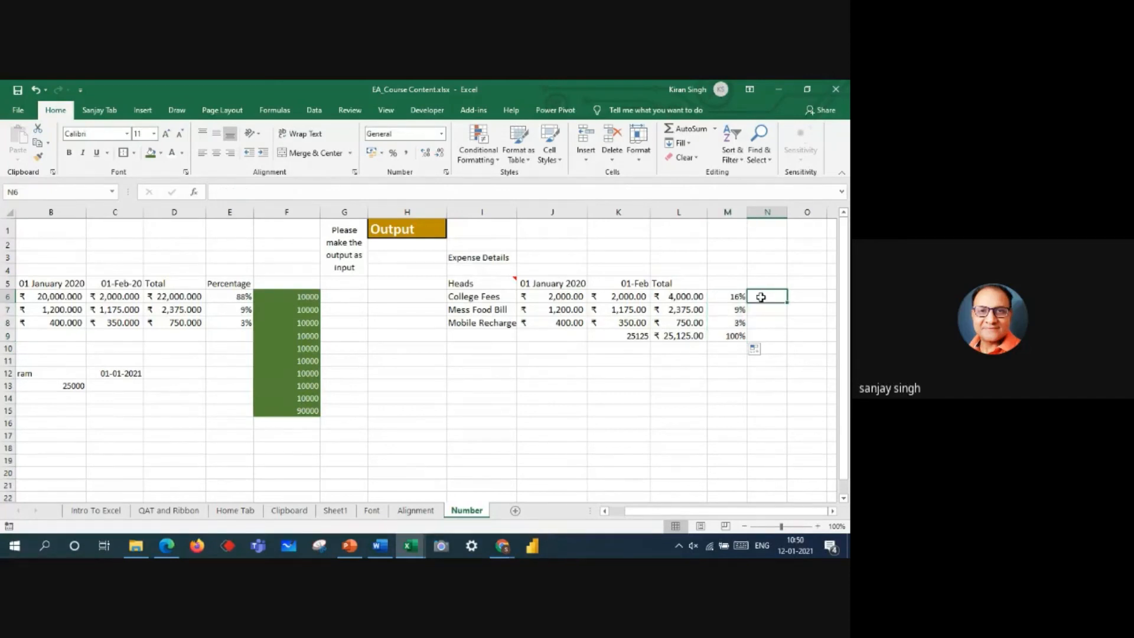
# Step: Enter a formula in N6 dividing the College Fees total by the fixed grand total, =L6/$L$9
pyautogui.write('=')
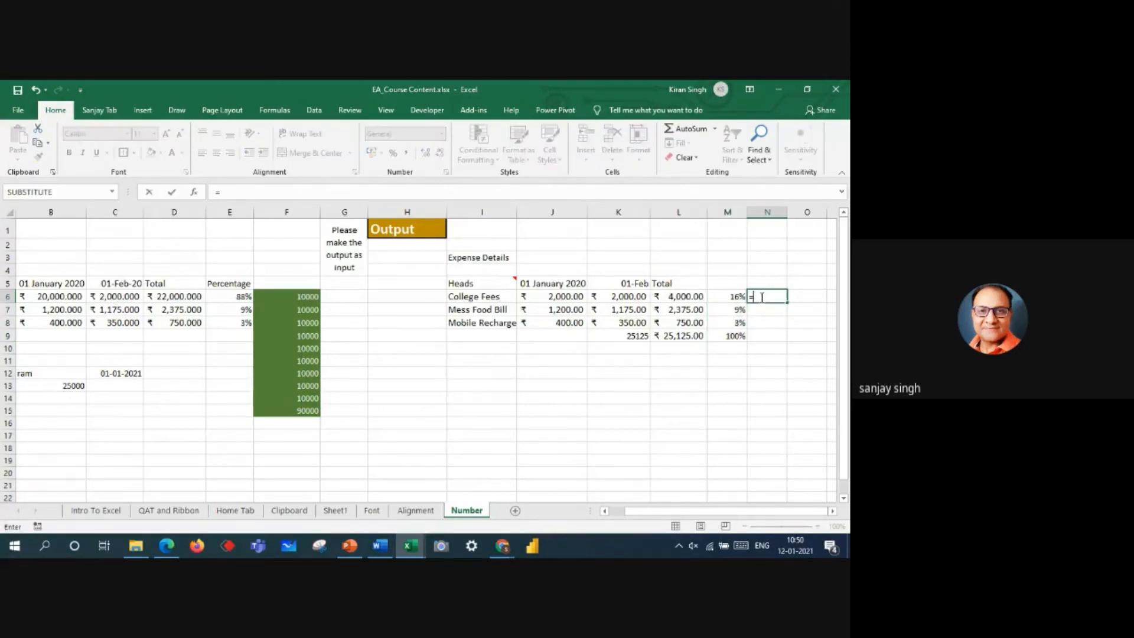
pyautogui.click(699, 295)
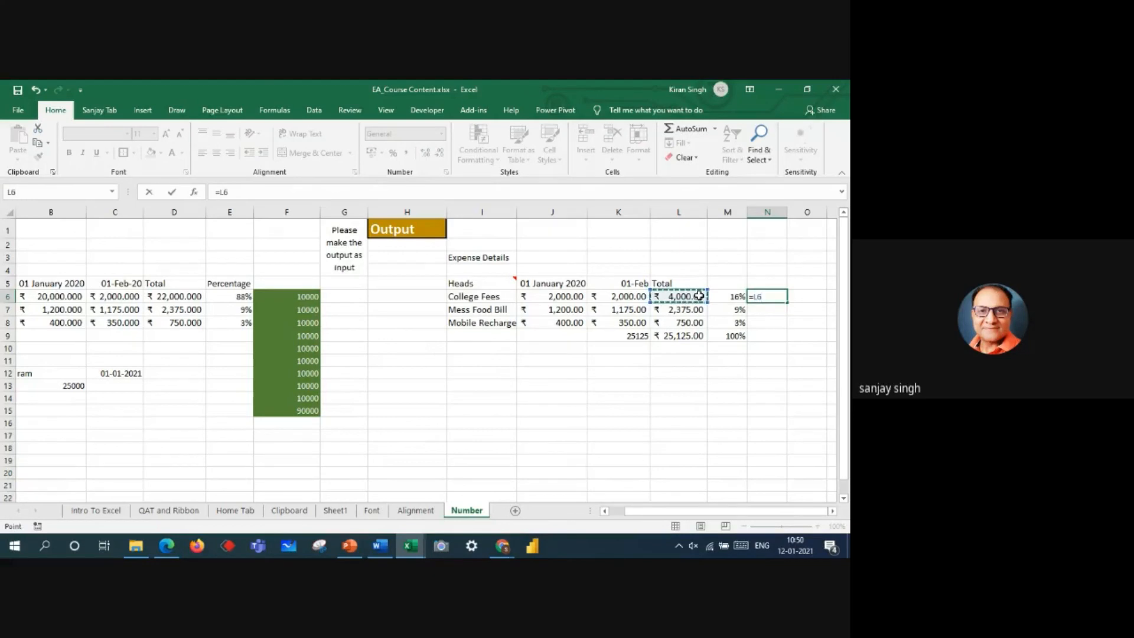
pyautogui.write('/')
pyautogui.click(679, 334)
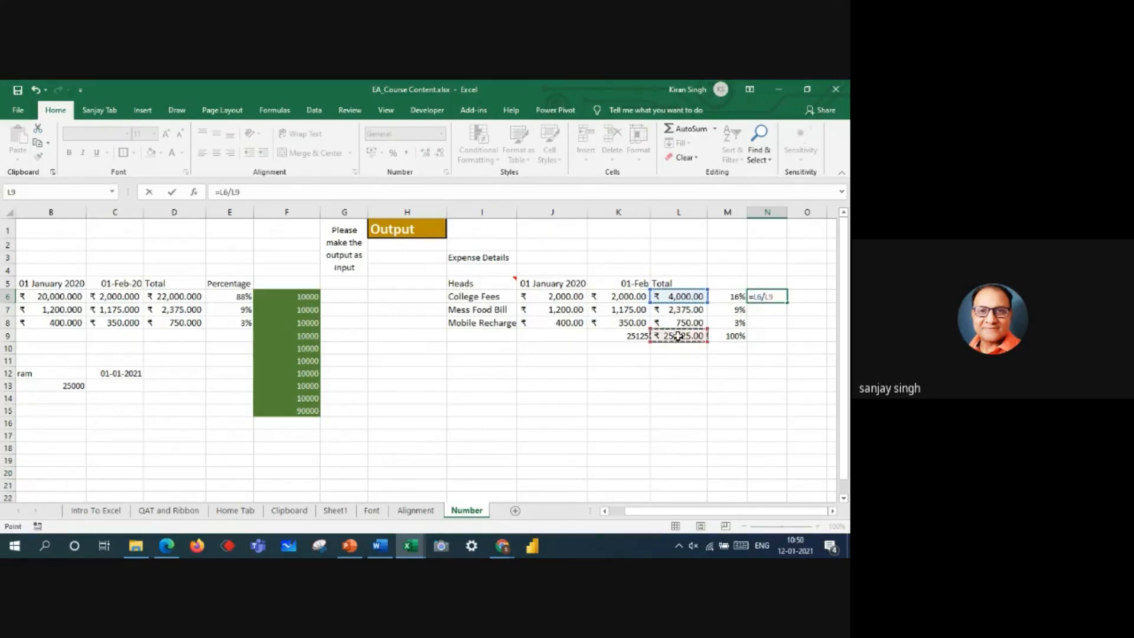
pyautogui.click(769, 297)
pyautogui.press('F4')
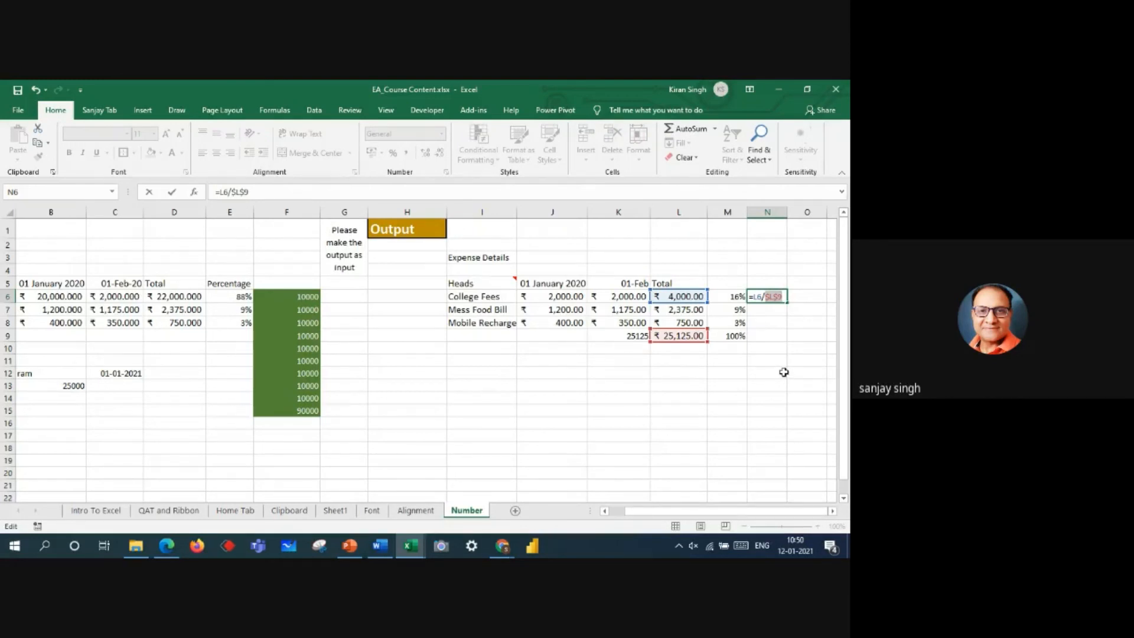
pyautogui.press('Return')
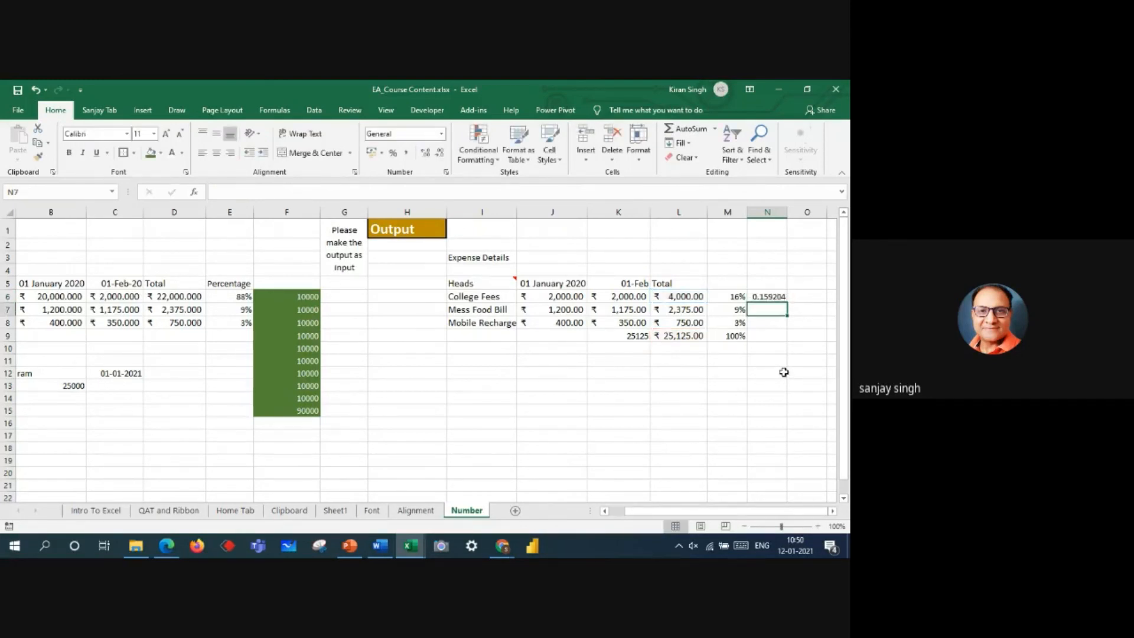
# Step: Format N6 as a percentage and fill its formula down through N9
pyautogui.click(771, 296)
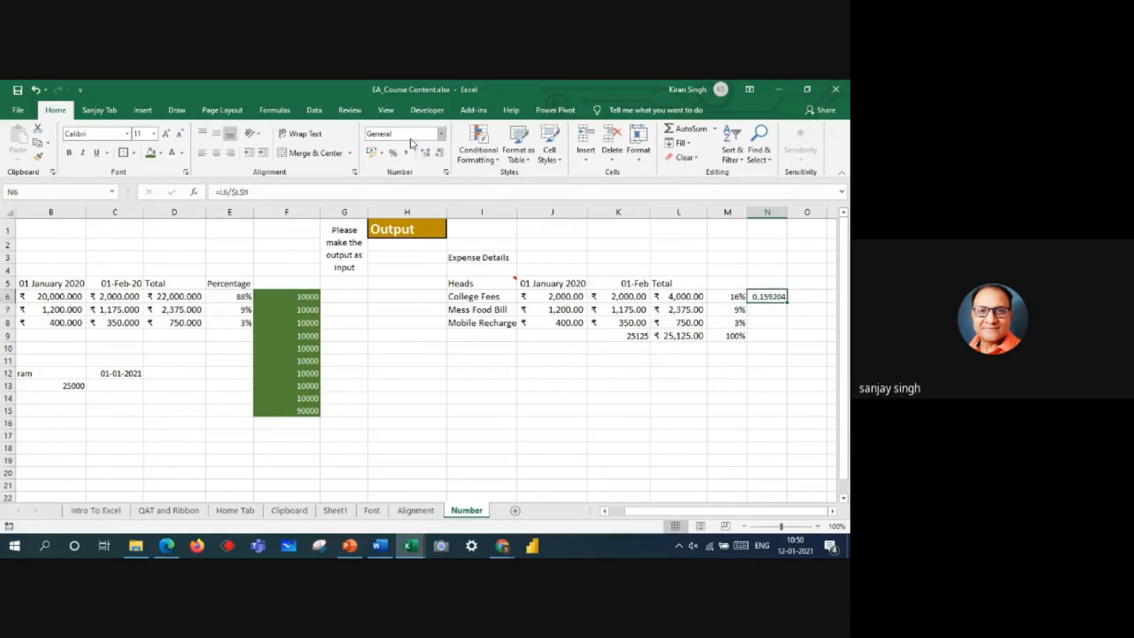
pyautogui.click(393, 153)
pyautogui.moveTo(780, 304); pyautogui.dragTo(780, 348)
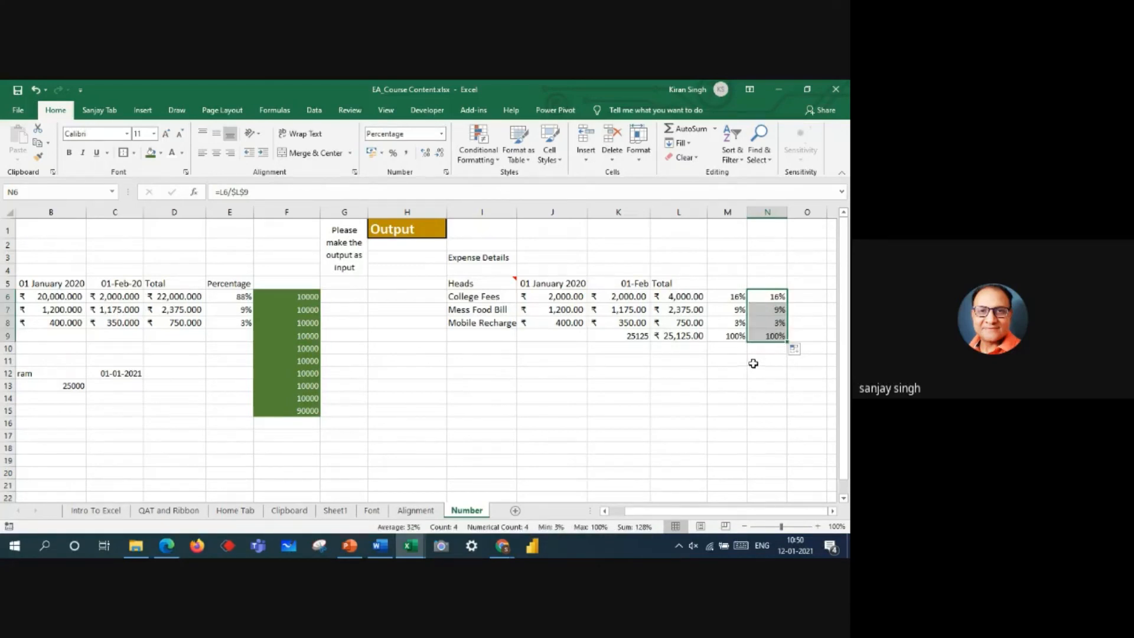
pyautogui.click(728, 295)
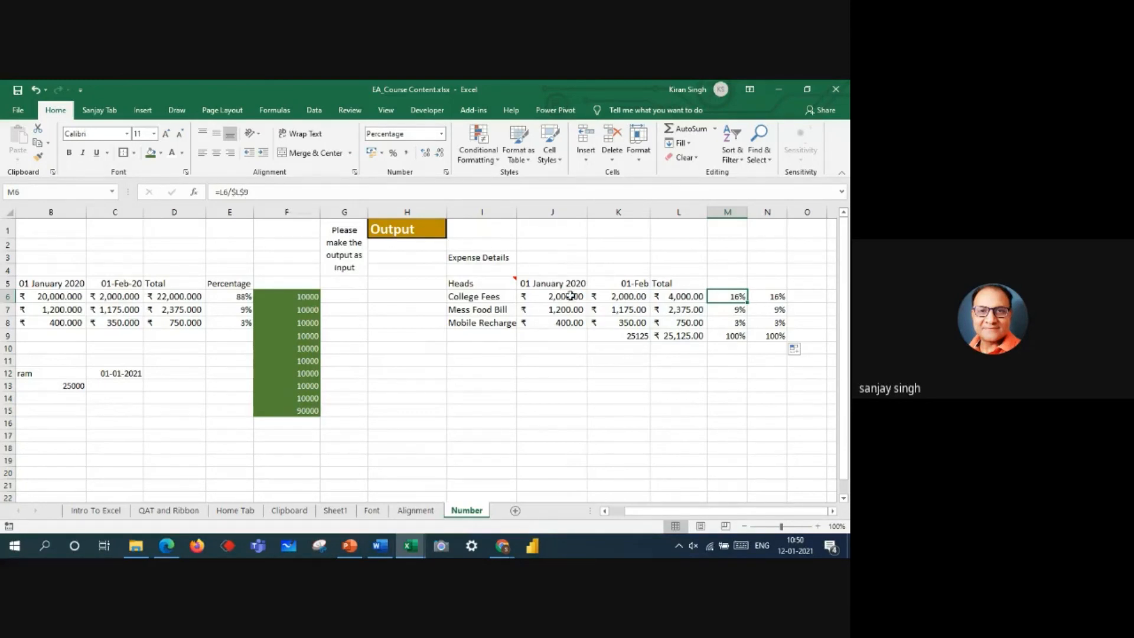
pyautogui.click(813, 426)
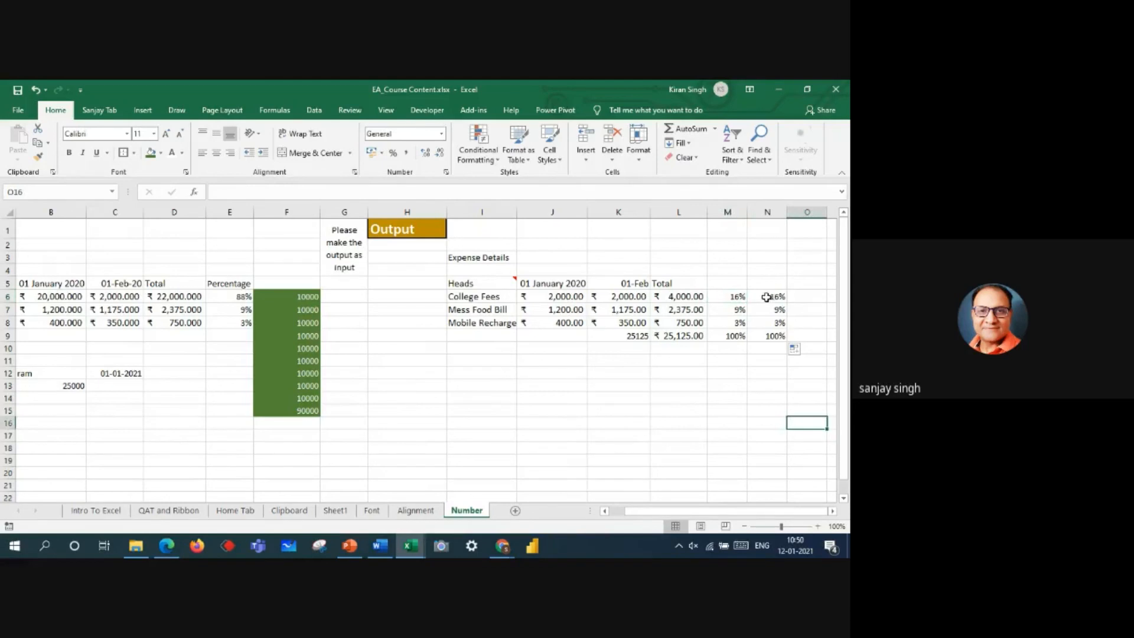
pyautogui.click(766, 297)
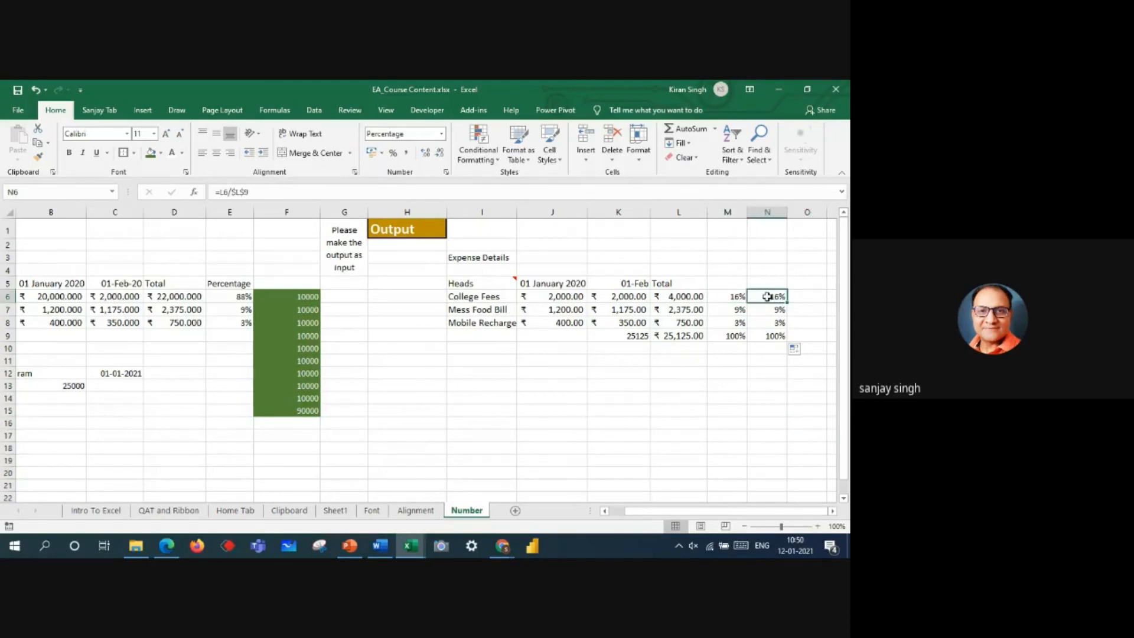